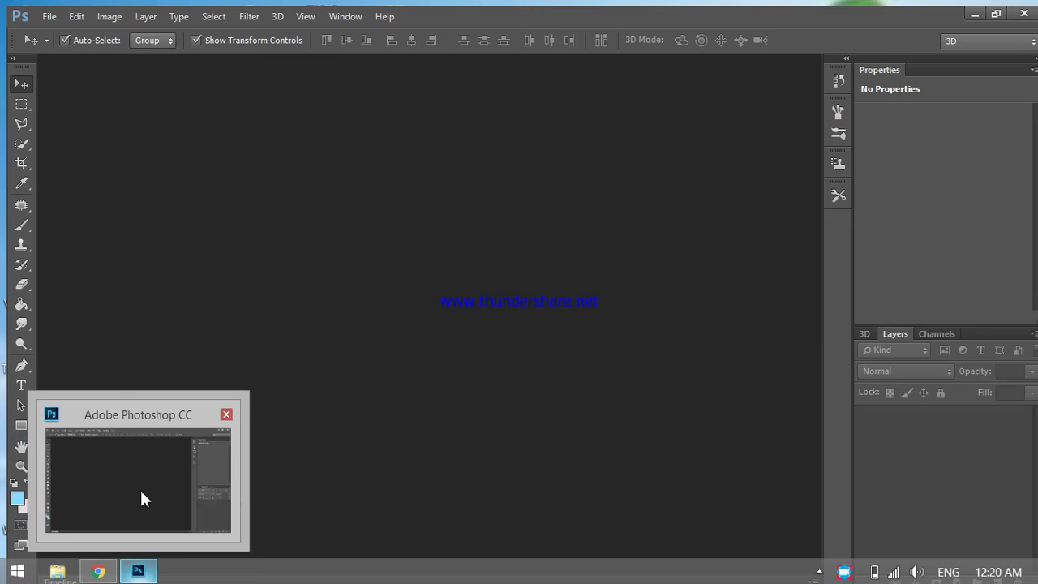
# Step: Bring the already open Photoshop CC window to the front from the taskbar
pyautogui.click(141, 492)
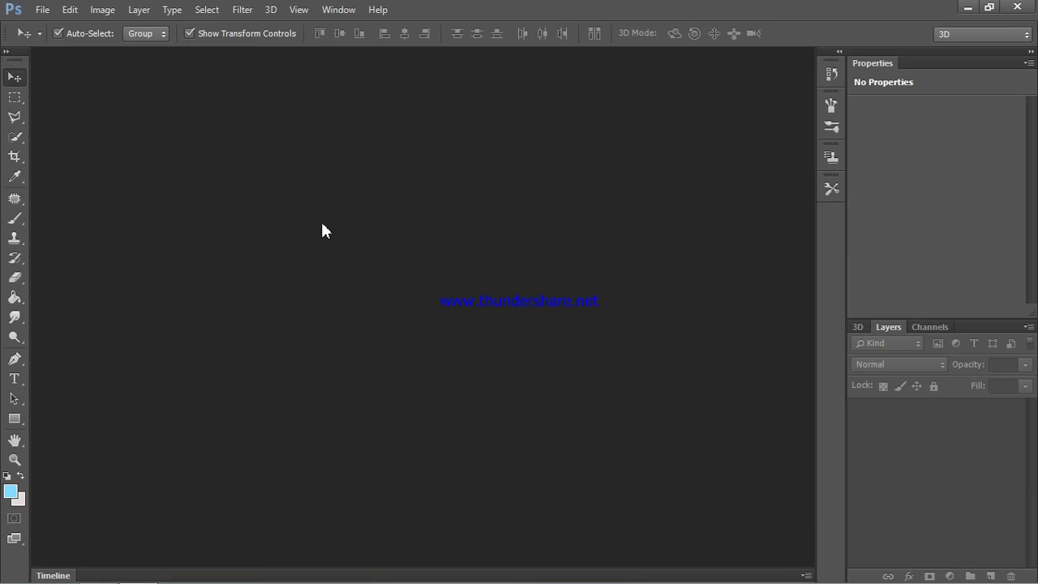
# Step: Create a new white document 1000 pixels wide by 900 pixels high
pyautogui.click(42, 11)
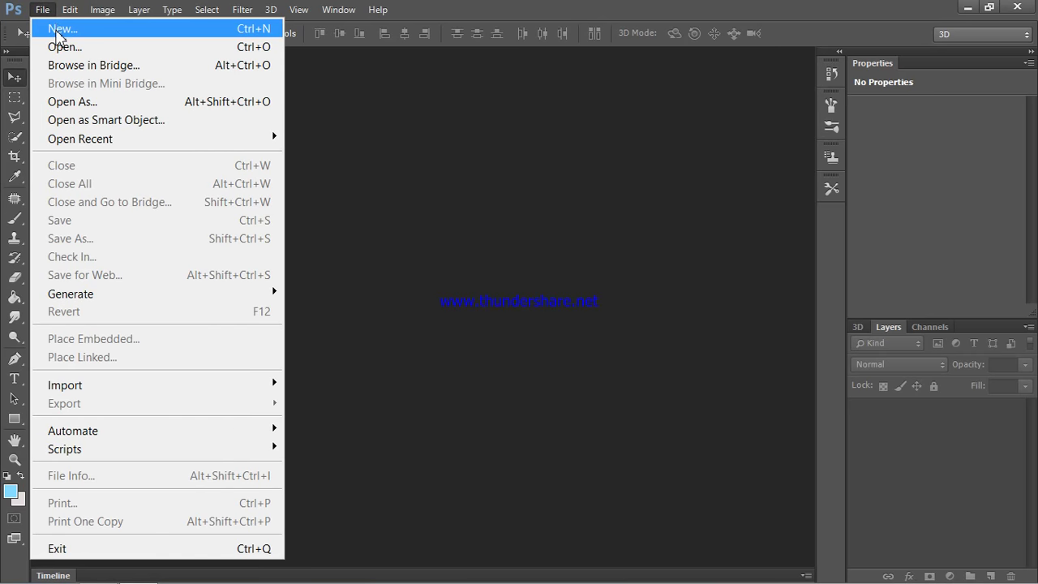
pyautogui.click(61, 31)
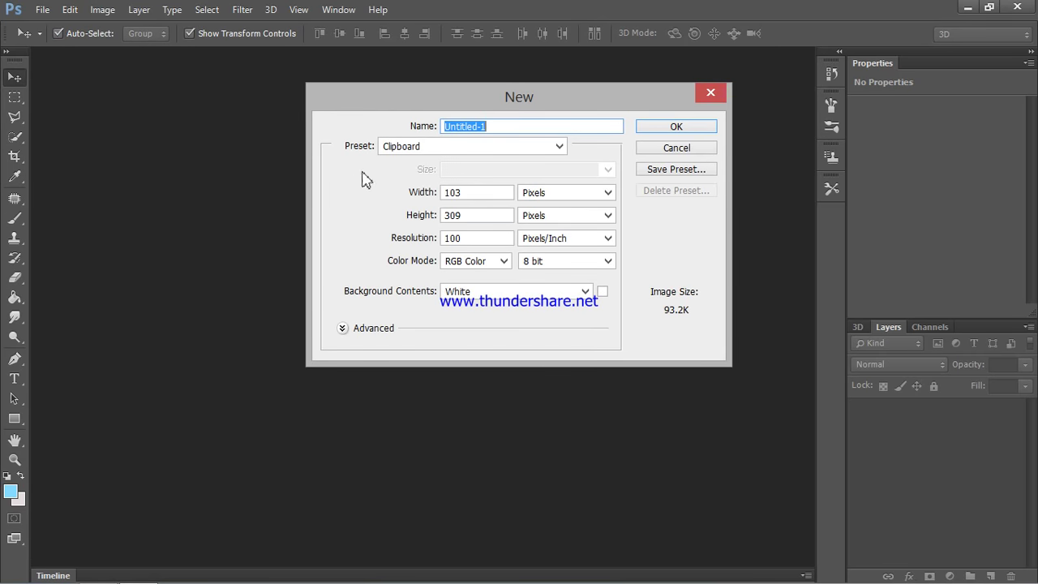
pyautogui.doubleClick(474, 198)
pyautogui.write('1000')
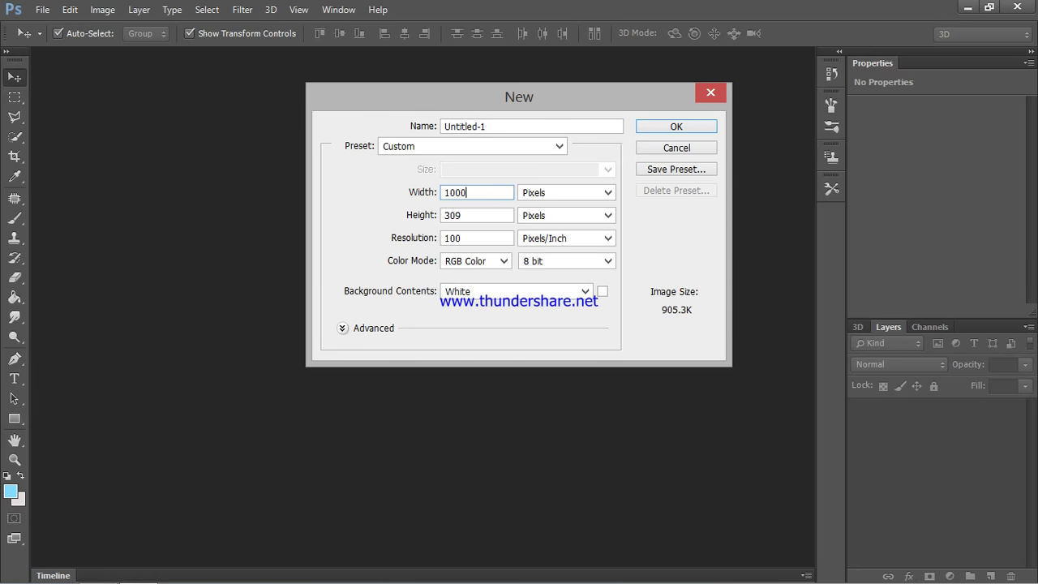
pyautogui.doubleClick(473, 216)
pyautogui.write('9')
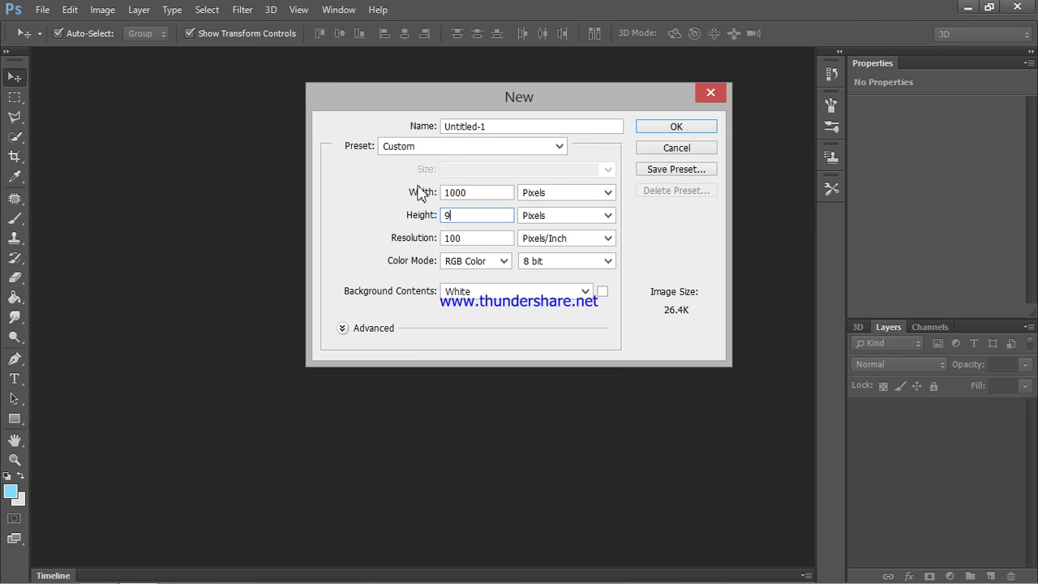
pyautogui.write('00')
pyautogui.press('Return')
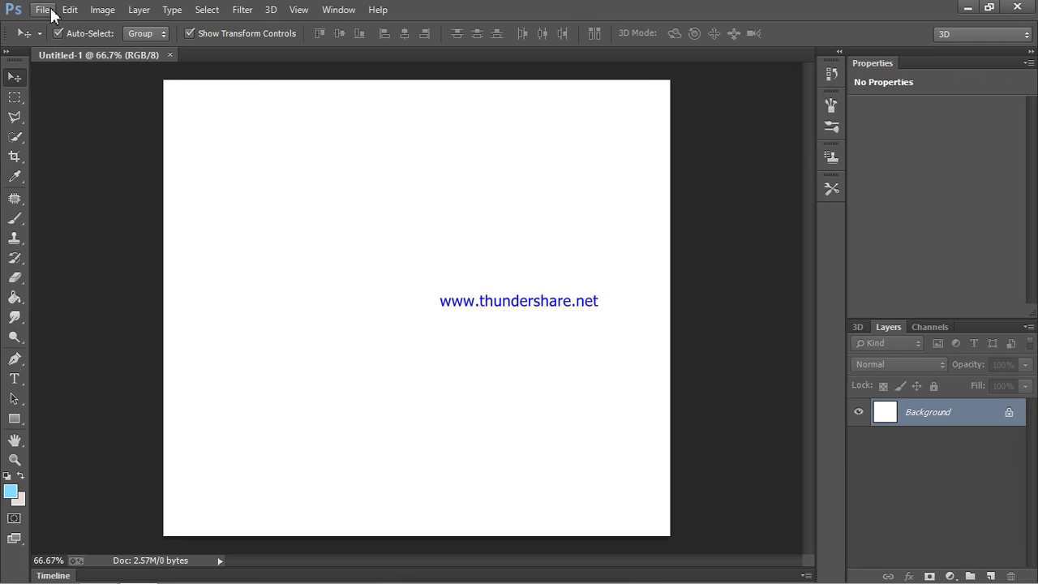
pyautogui.click(51, 11)
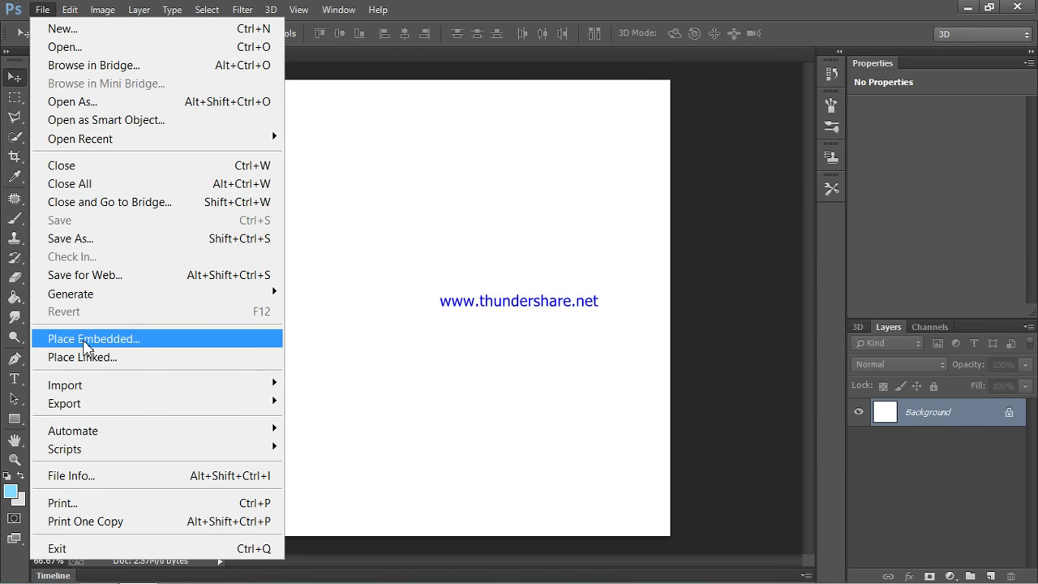
# Step: Place the blue water cave image and stretch it to all four canvas edges
pyautogui.click(86, 339)
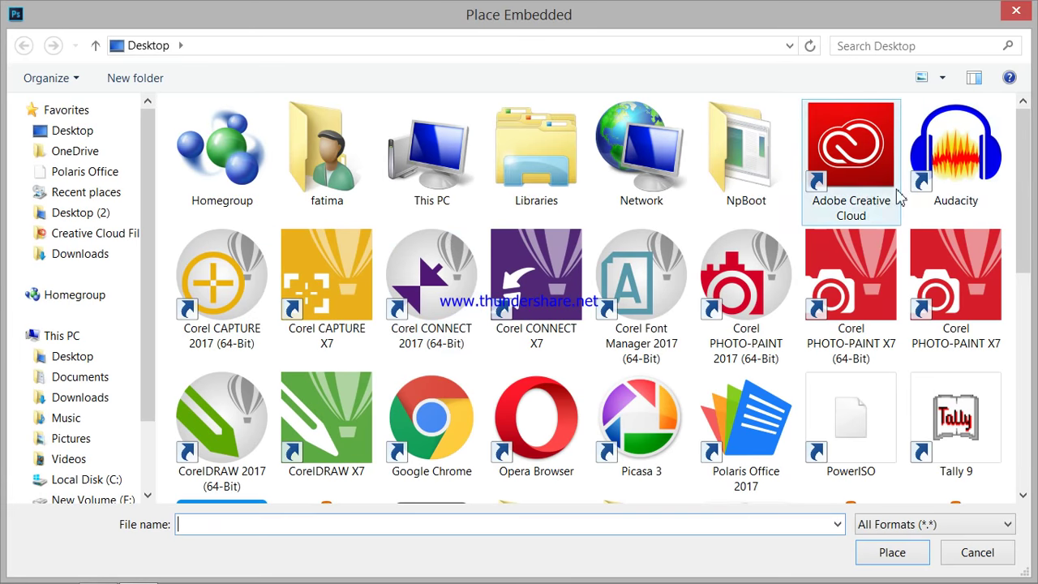
pyautogui.moveTo(1032, 176); pyautogui.dragTo(1029, 345)
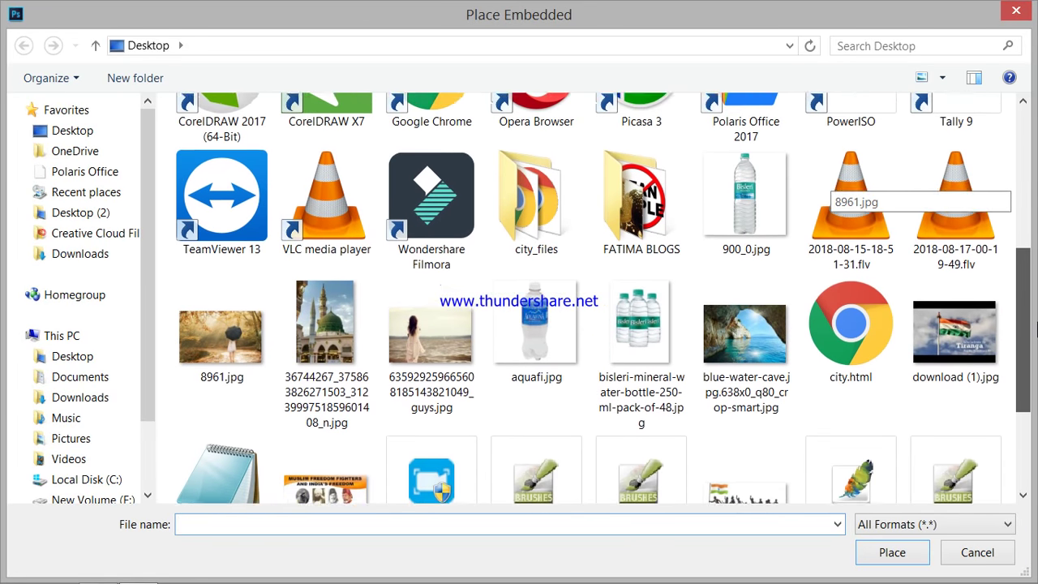
pyautogui.moveTo(1029, 345); pyautogui.dragTo(1027, 317)
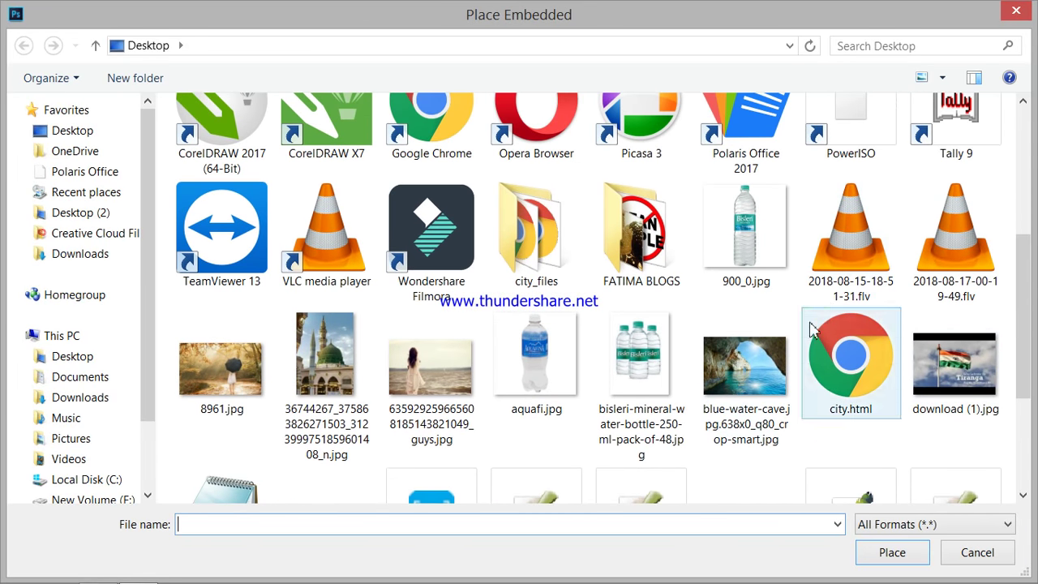
pyautogui.click(763, 374)
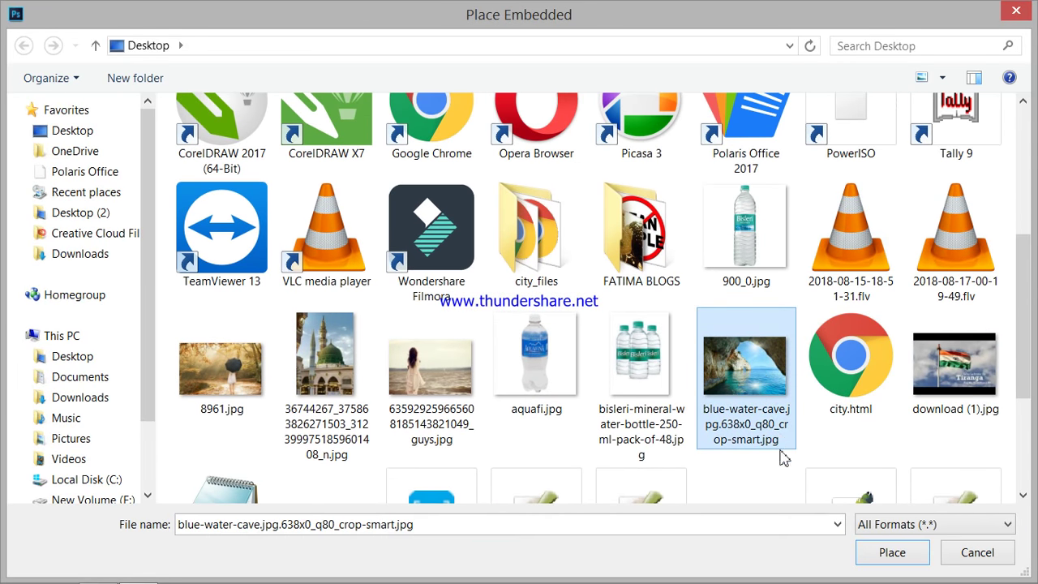
pyautogui.click(892, 553)
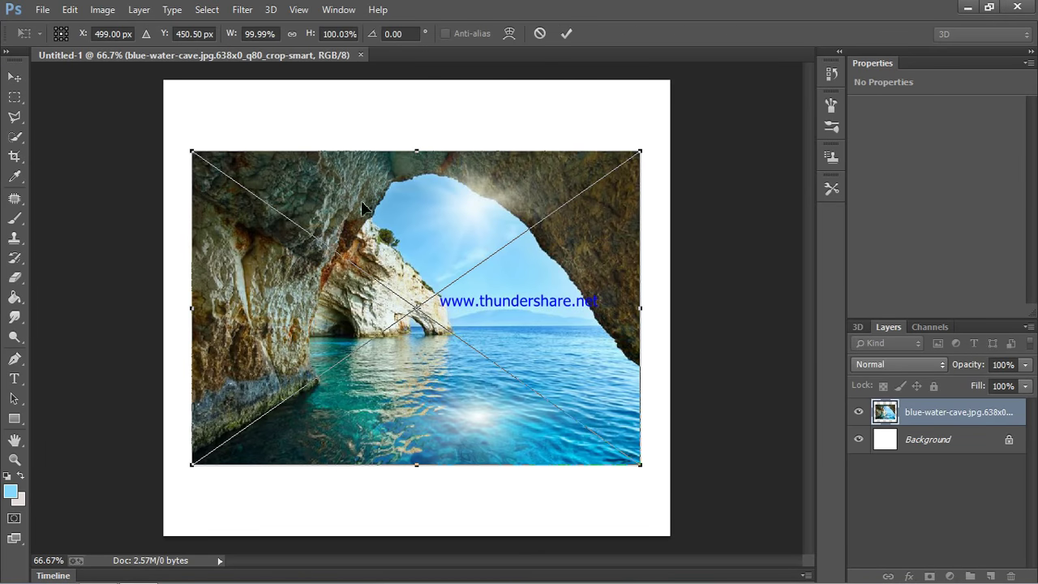
pyautogui.moveTo(420, 152); pyautogui.dragTo(417, 81)
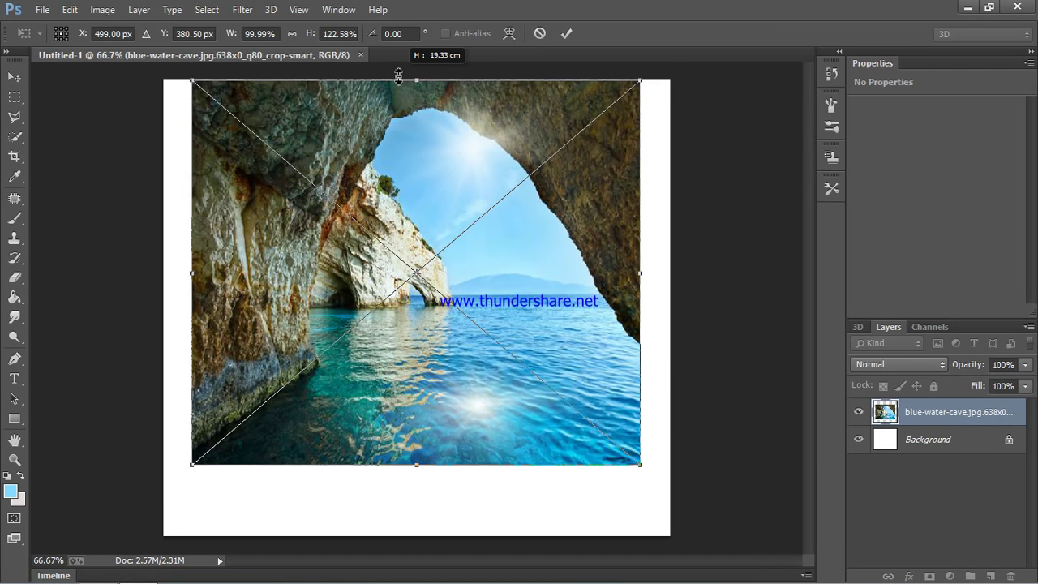
pyautogui.moveTo(196, 281); pyautogui.dragTo(164, 274)
pyautogui.moveTo(406, 472); pyautogui.dragTo(405, 536)
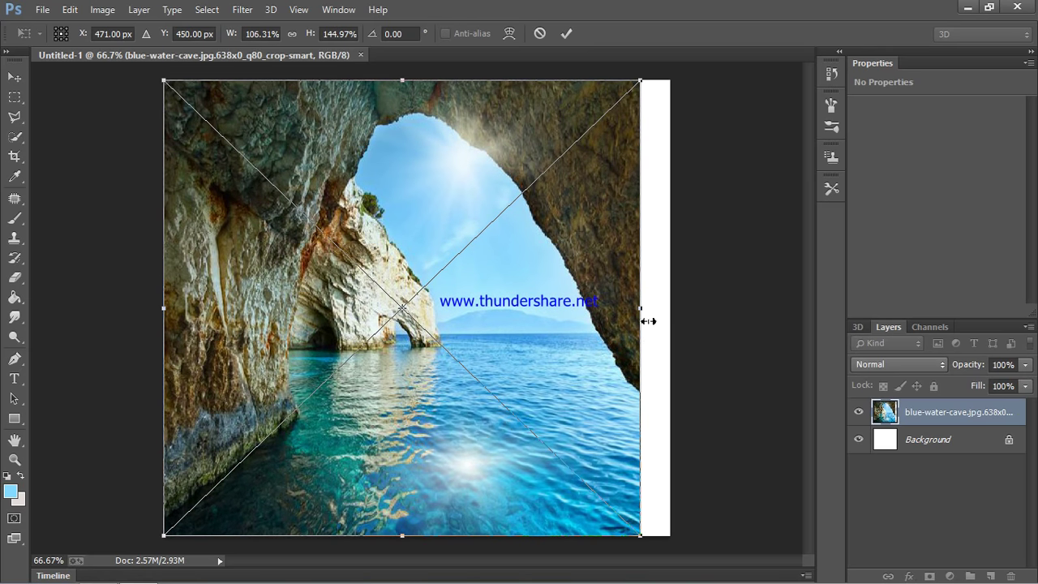
pyautogui.moveTo(647, 311); pyautogui.dragTo(670, 311)
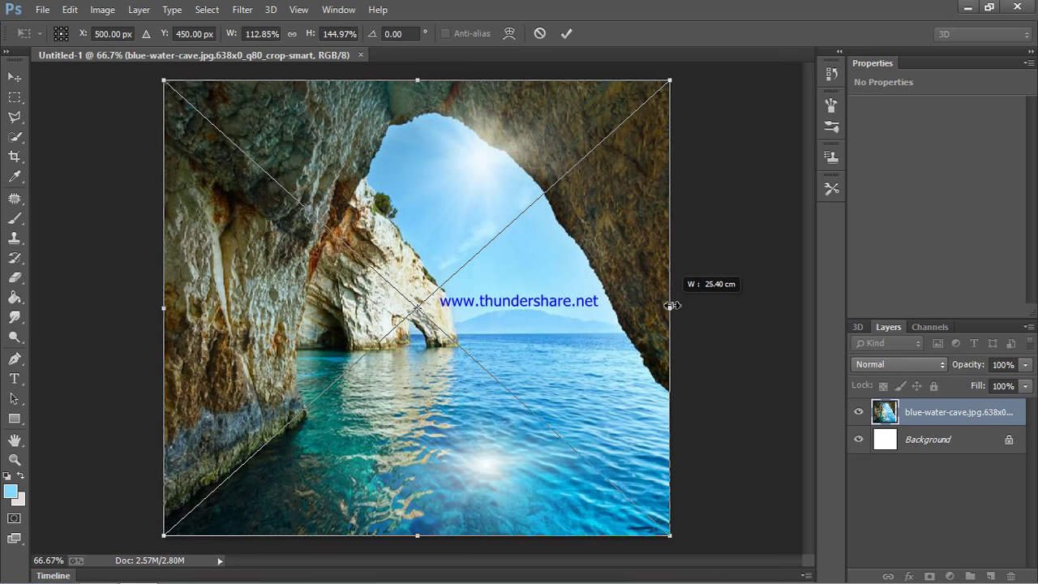
pyautogui.press('Return')
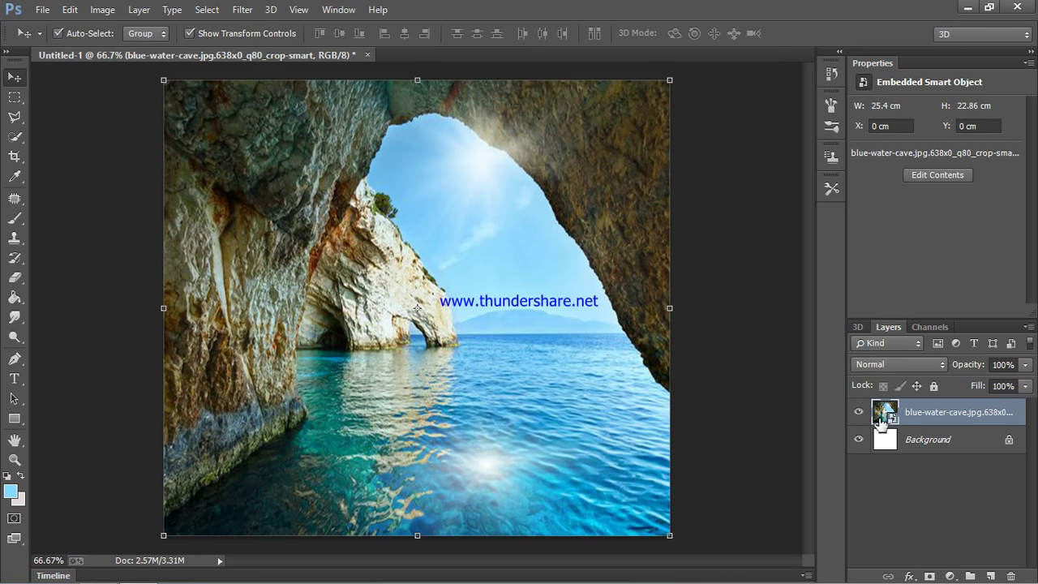
# Step: Rasterize the cave layer into an ordinary pixel layer
pyautogui.rightClick(912, 416)
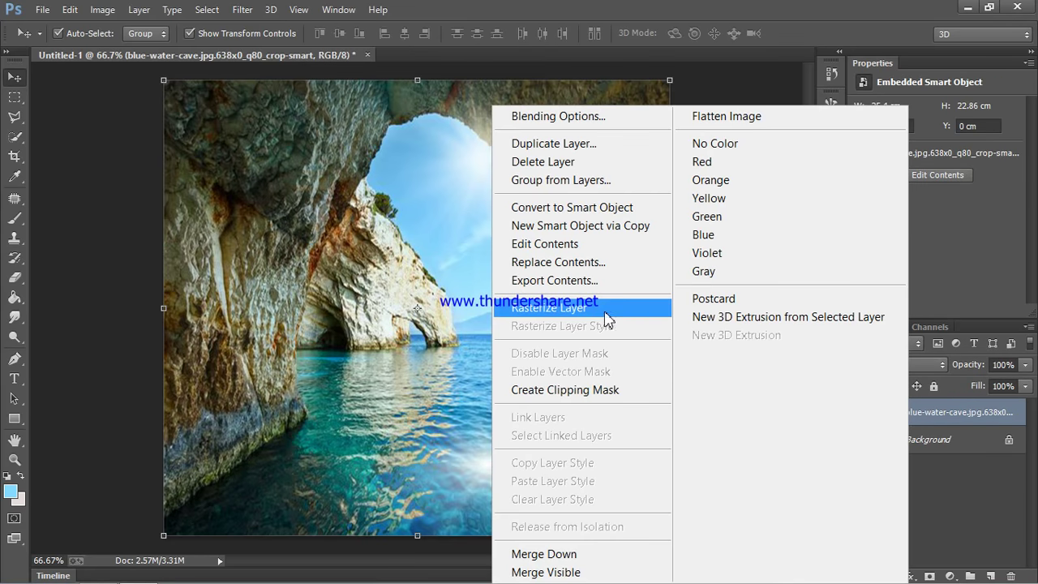
pyautogui.click(563, 306)
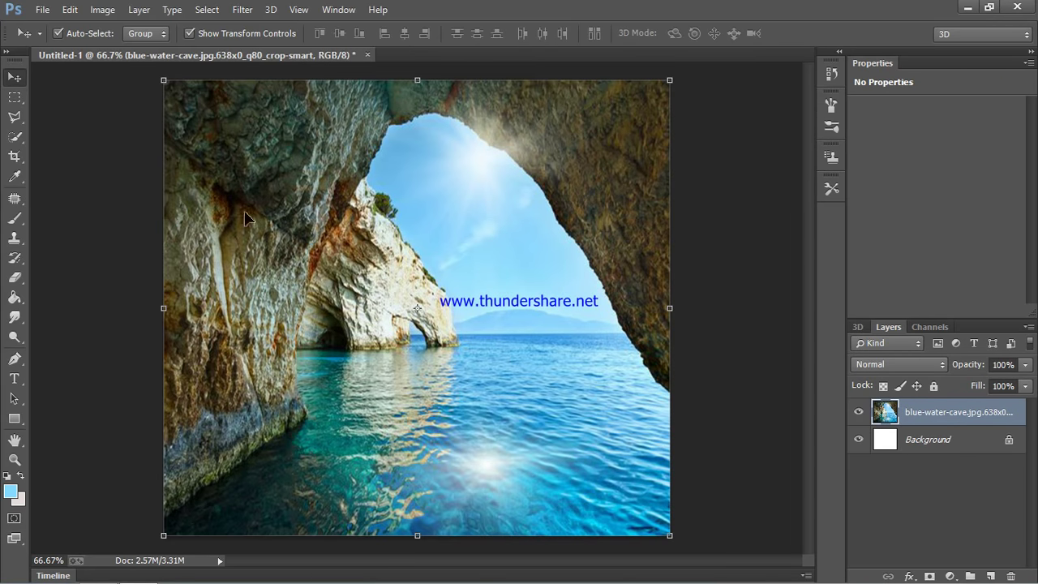
pyautogui.click(42, 12)
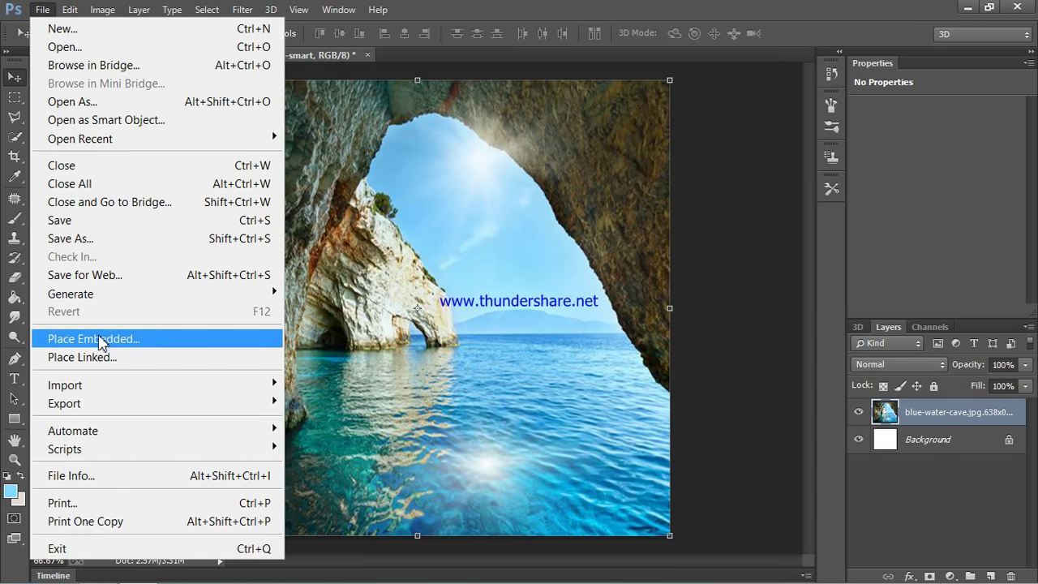
# Step: Place aquafi.jpg above the cave photo and rasterize its layer
pyautogui.click(102, 339)
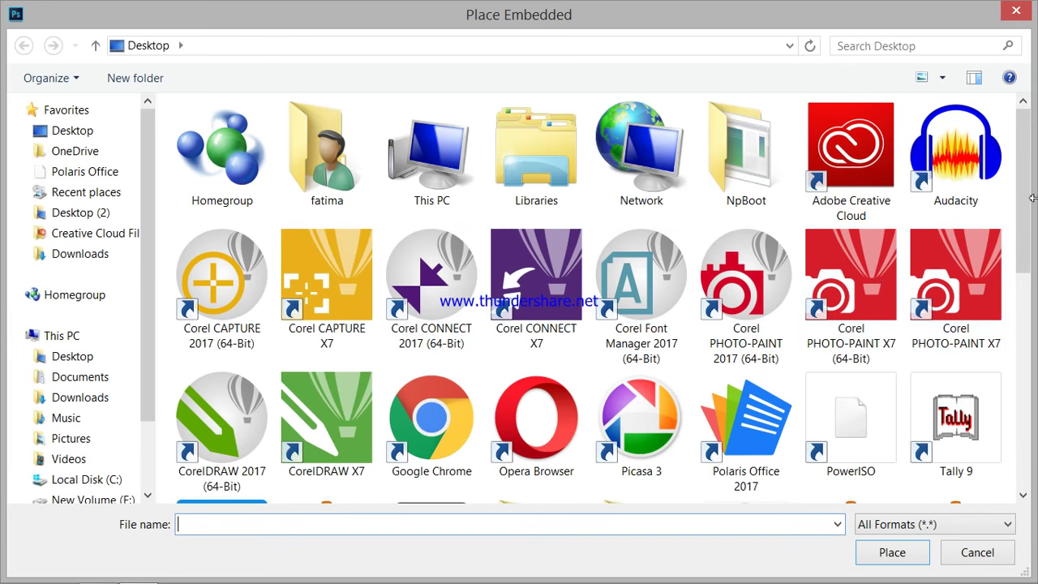
pyautogui.moveTo(1032, 202); pyautogui.dragTo(1033, 372)
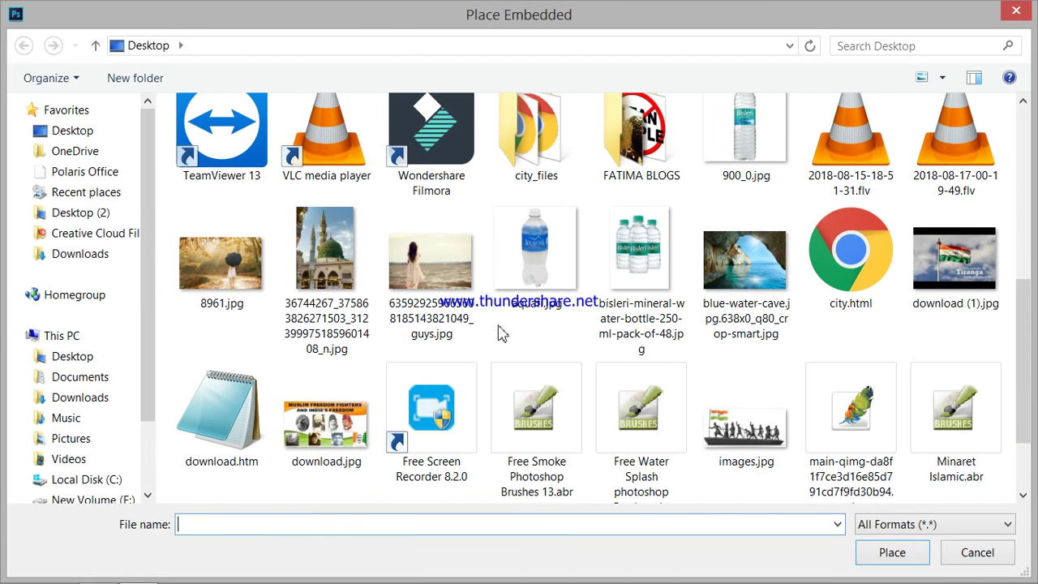
pyautogui.click(520, 280)
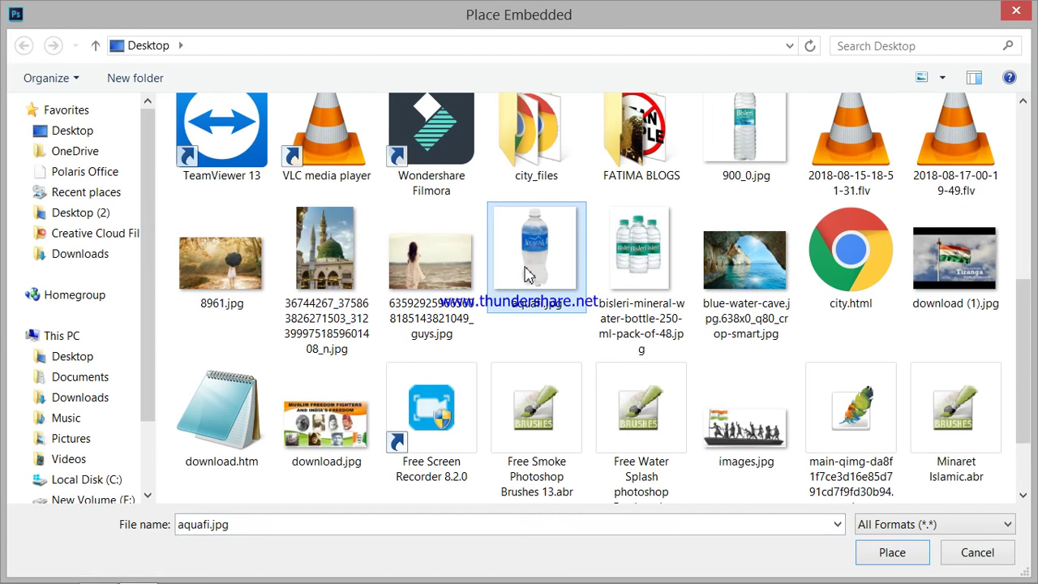
pyautogui.click(884, 555)
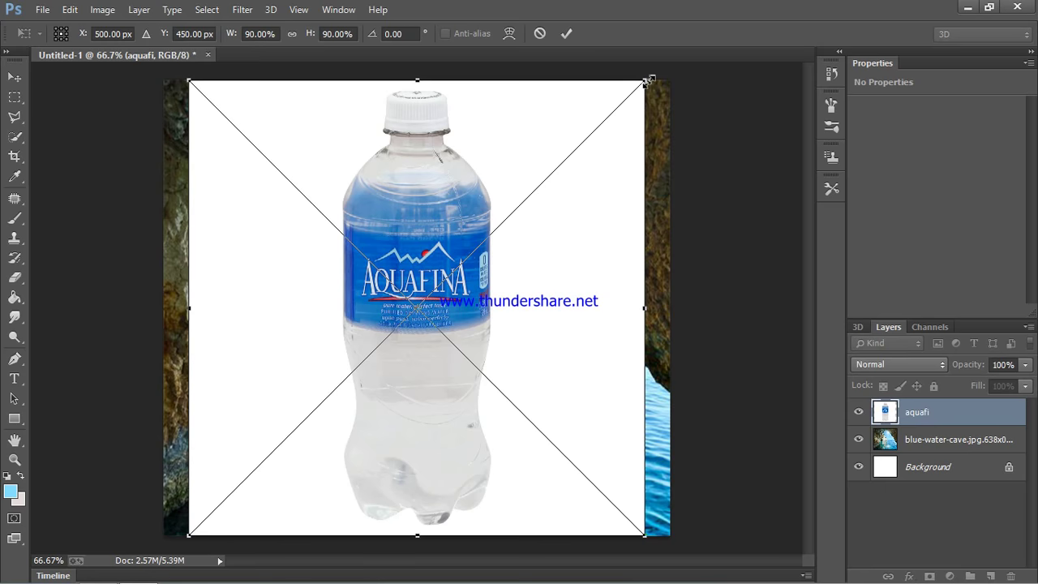
pyautogui.press('Return')
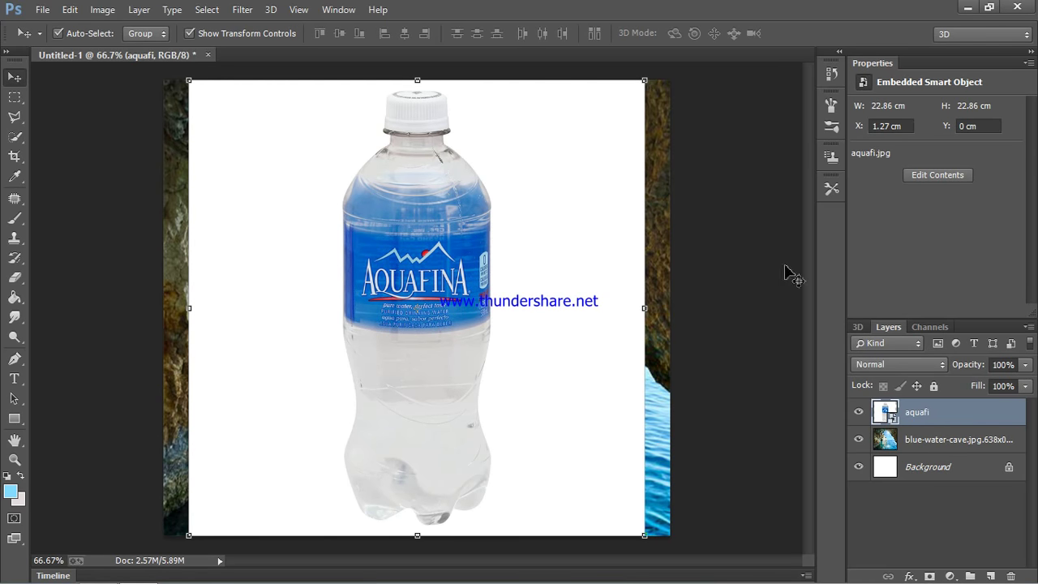
pyautogui.rightClick(932, 422)
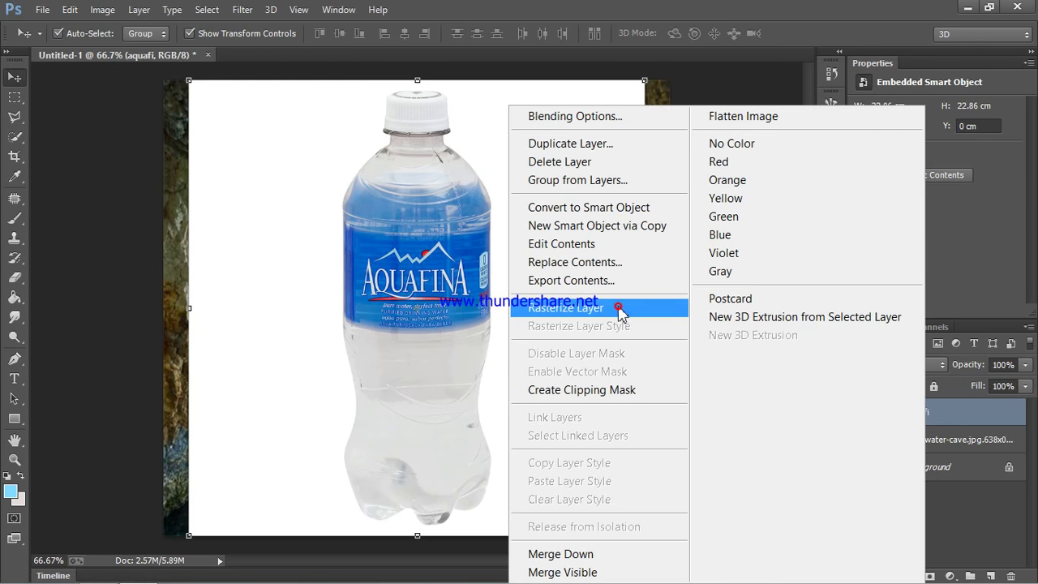
pyautogui.click(618, 309)
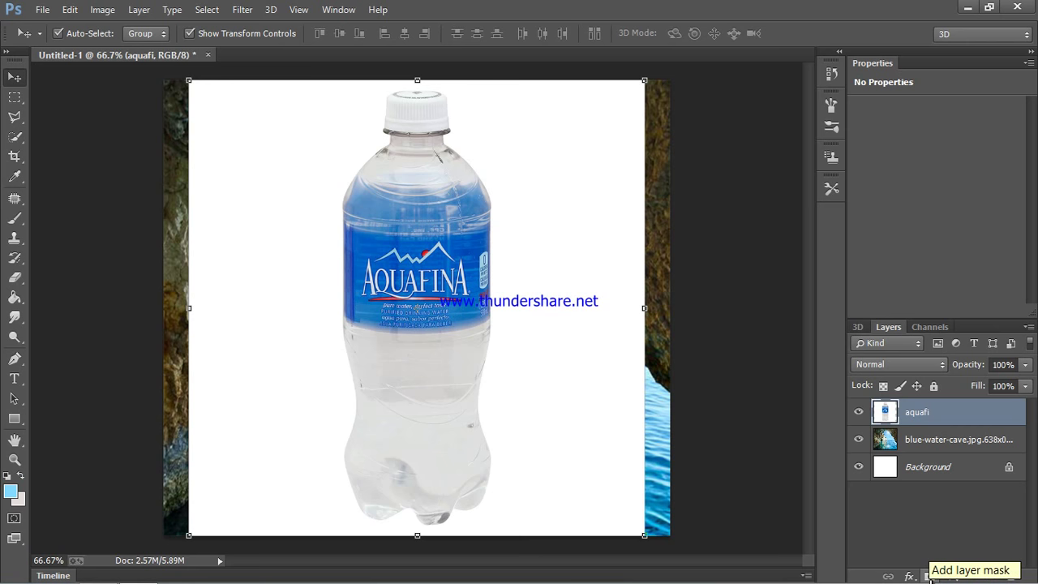
# Step: Add a layer mask to aquafi and pick a soft round brush at 0% hardness
pyautogui.click(929, 576)
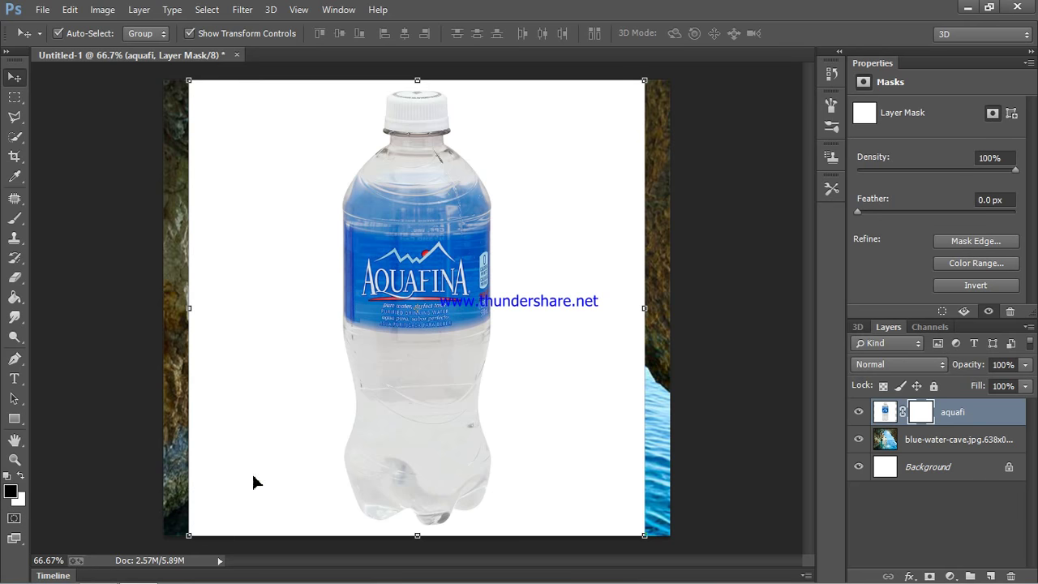
pyautogui.click(14, 217)
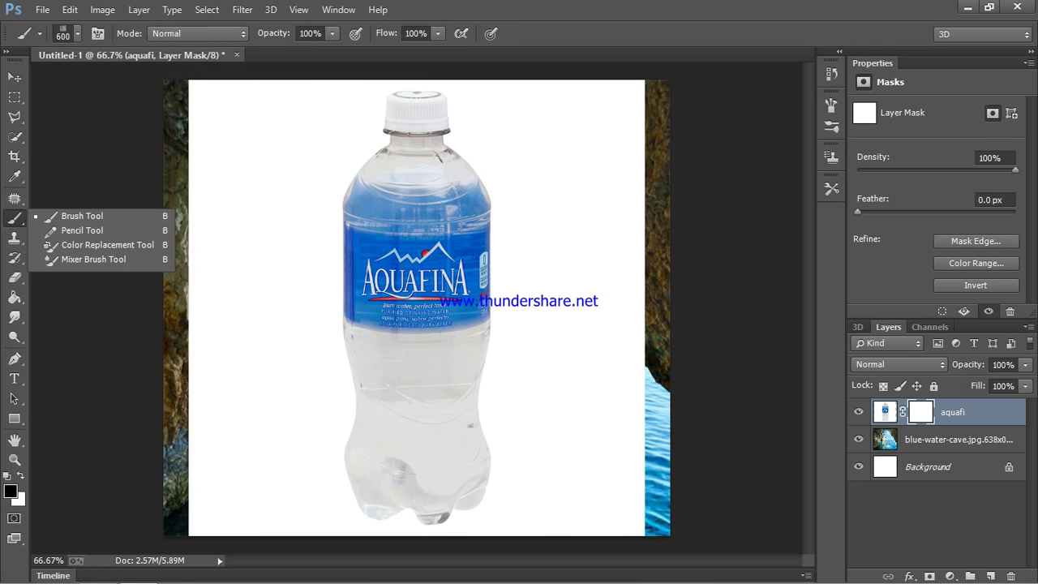
pyautogui.click(154, 217)
pyautogui.click(77, 35)
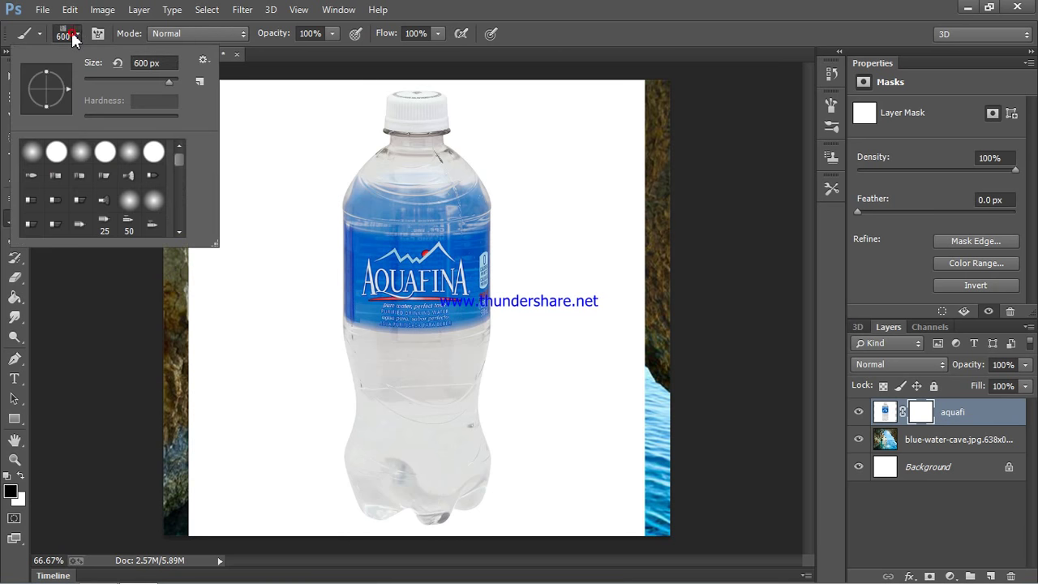
pyautogui.click(32, 154)
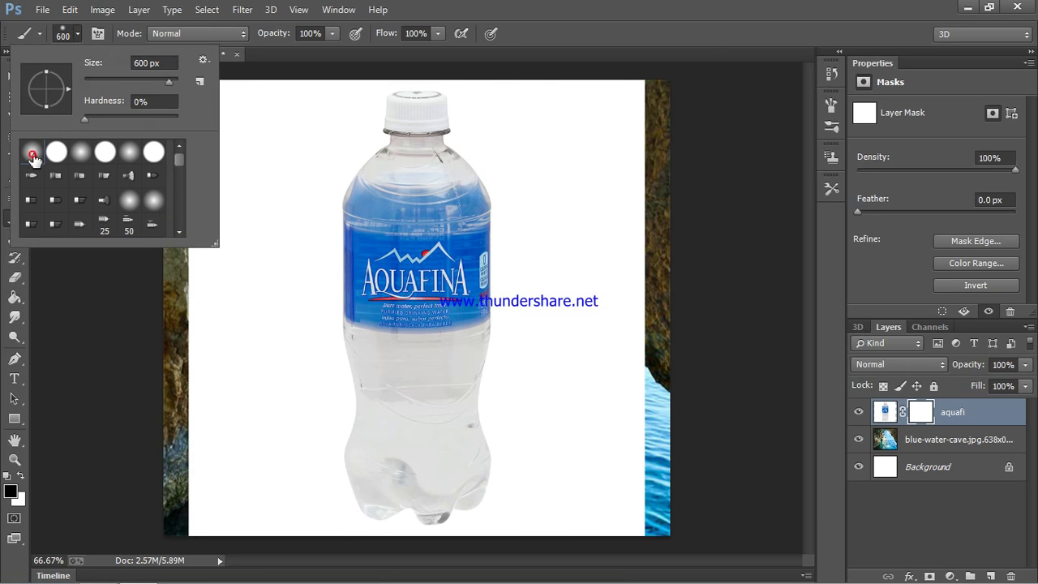
pyautogui.doubleClick(32, 155)
# Step: Paint black on the mask down the left side, undoing one excess dab
pyautogui.click(215, 183)
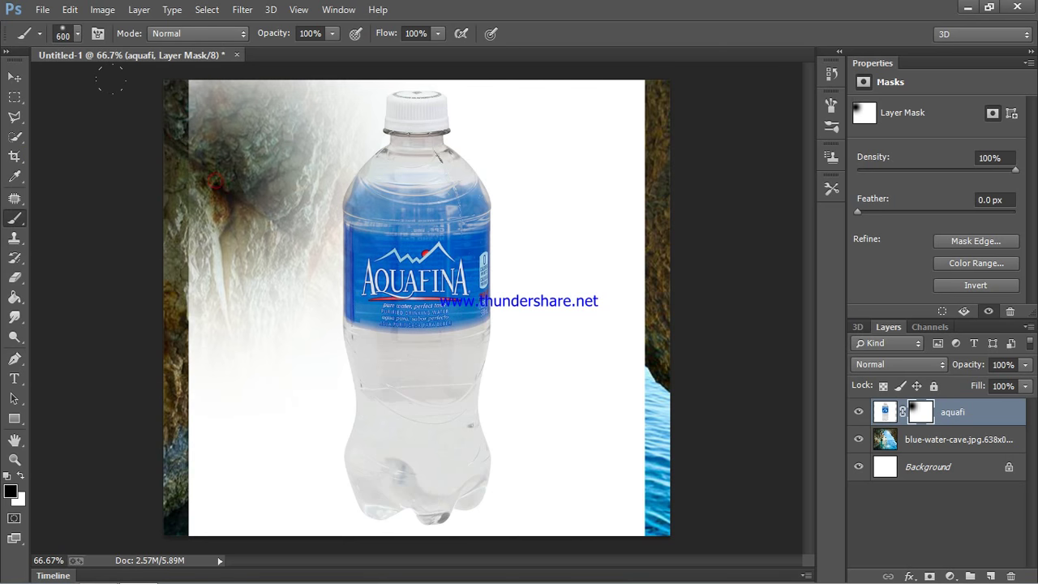
pyautogui.click(191, 176)
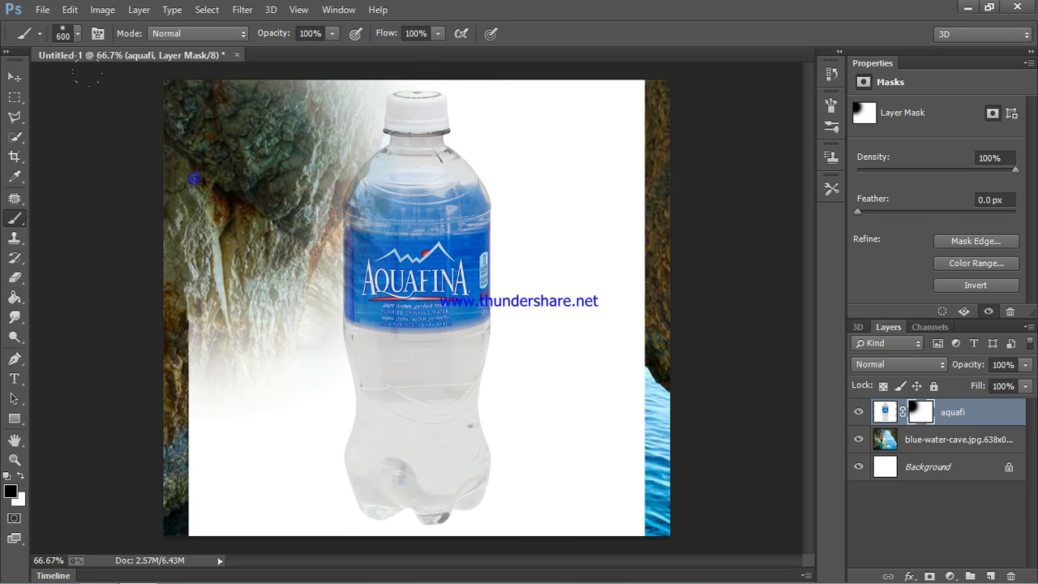
pyautogui.moveTo(70, 103)
pyautogui.mouseDown()
pyautogui.moveTo(65, 400)
pyautogui.moveTo(70, 377)
pyautogui.mouseUp()
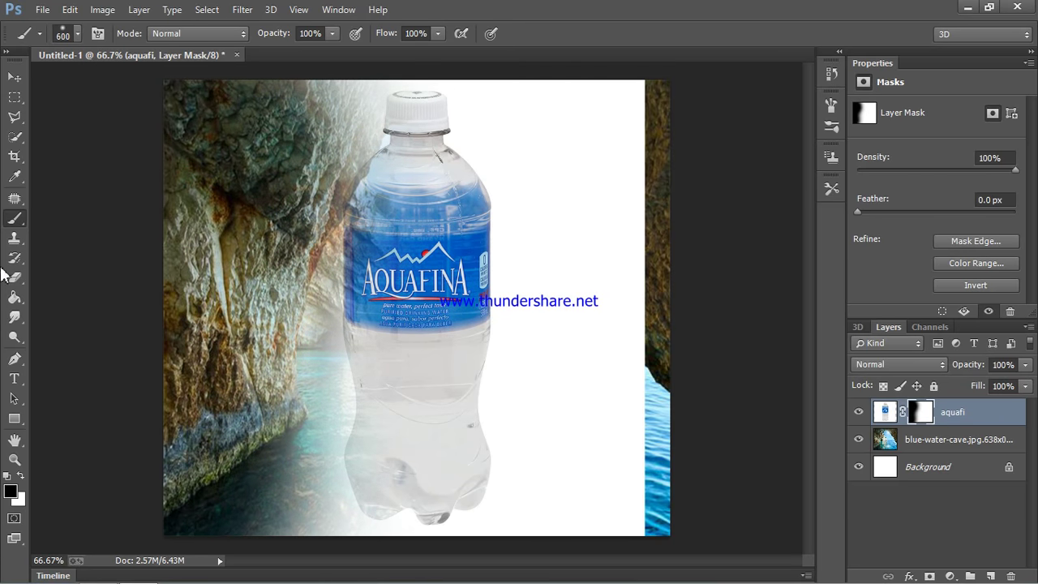
pyautogui.click(411, 324)
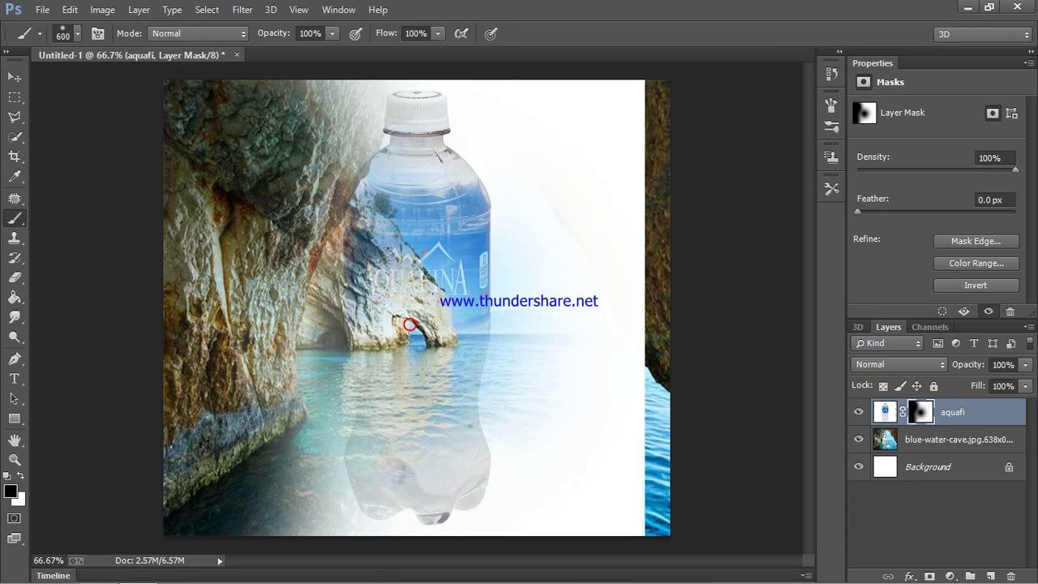
pyautogui.hotkey('ctrl', 'z')
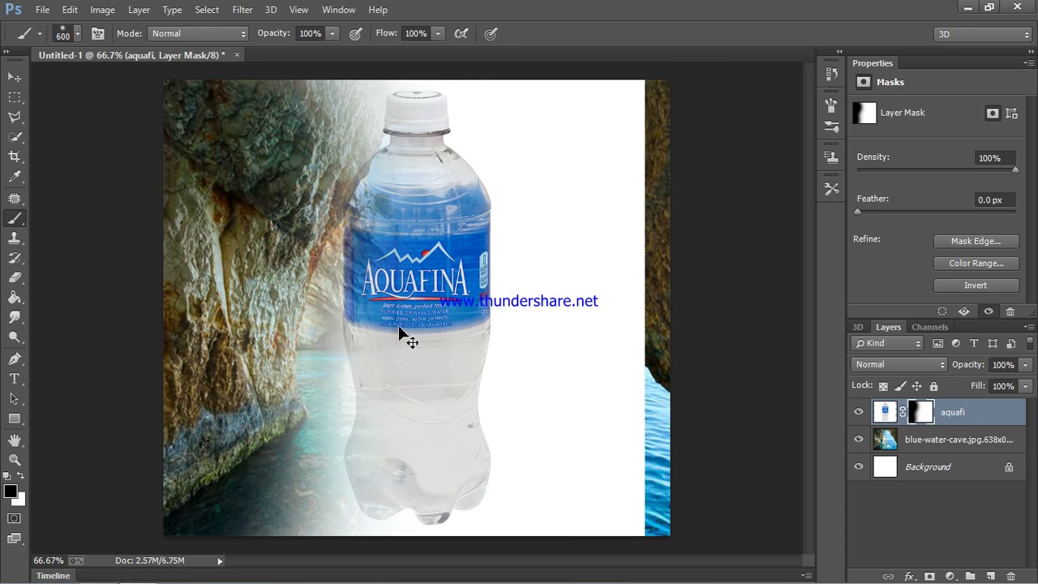
pyautogui.click(14, 136)
pyautogui.click(61, 151)
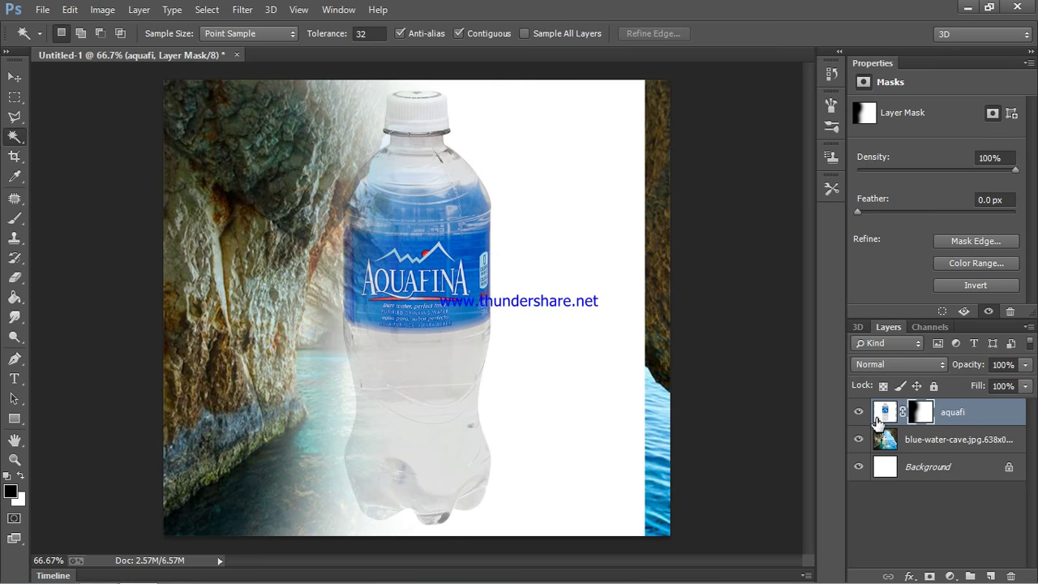
pyautogui.click(459, 272)
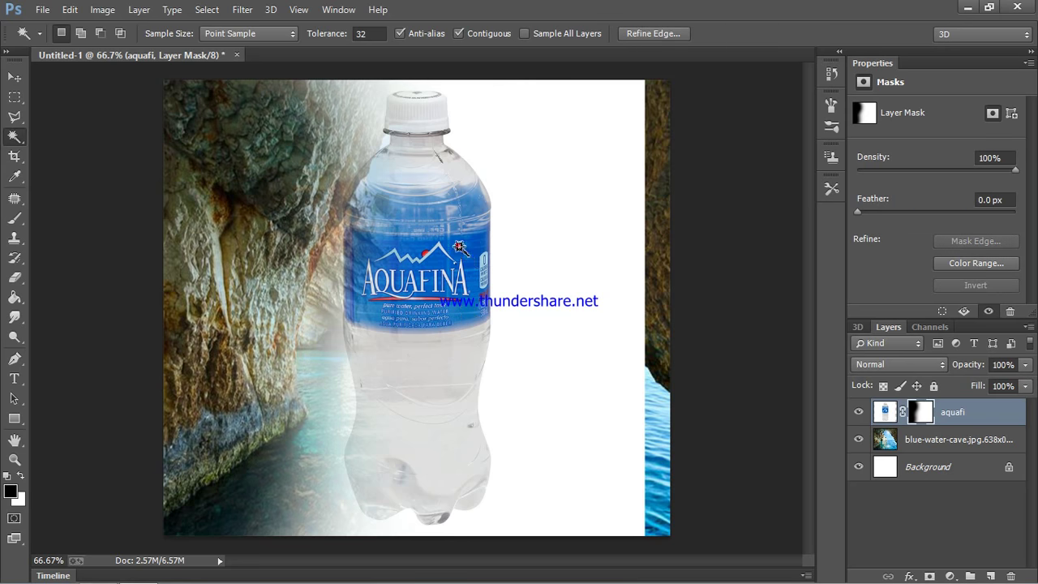
pyautogui.click(438, 216)
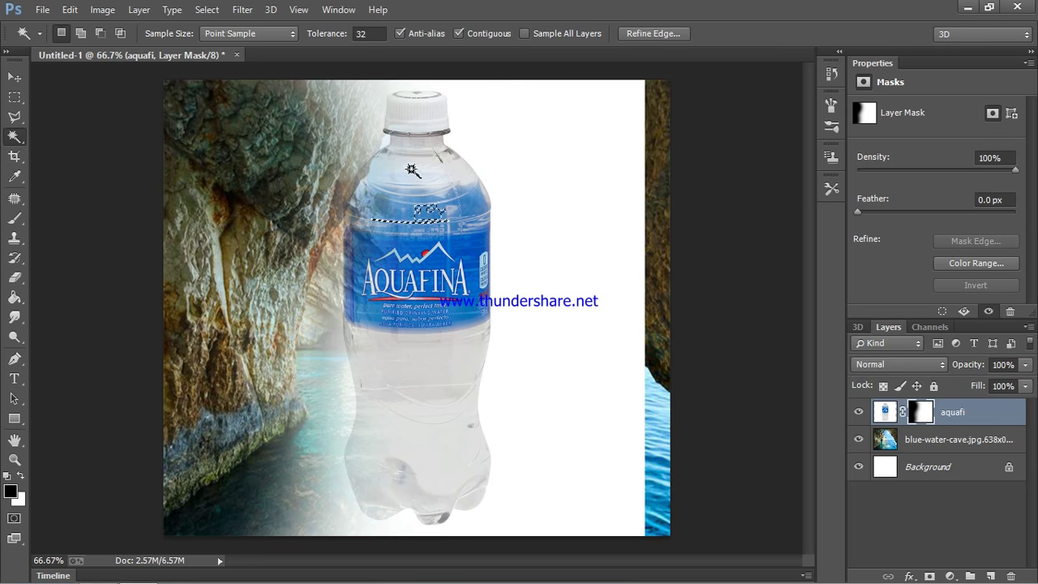
pyautogui.click(885, 413)
pyautogui.click(439, 167)
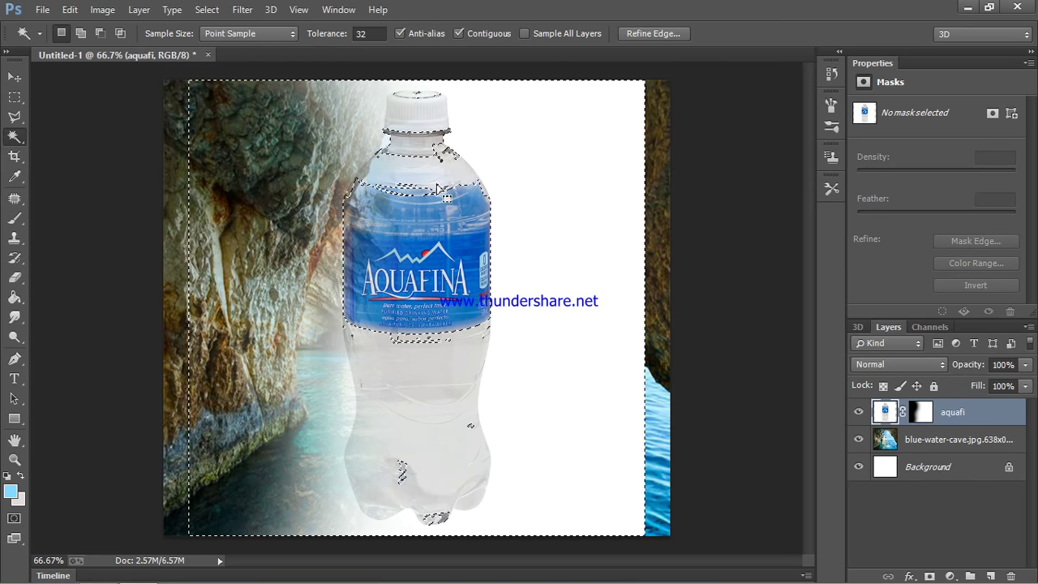
pyautogui.hotkey('ctrl', 'd')
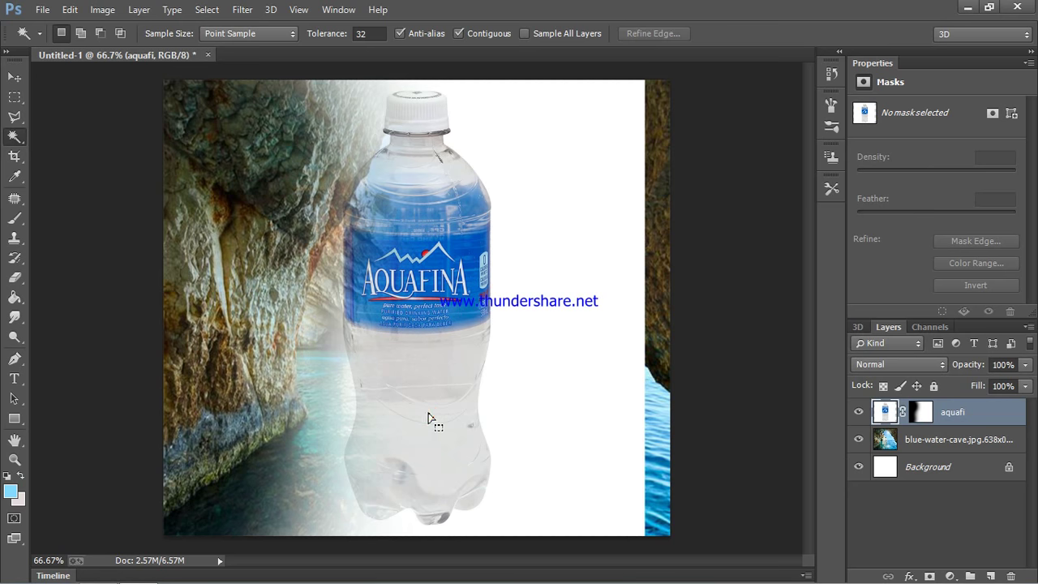
pyautogui.click(81, 33)
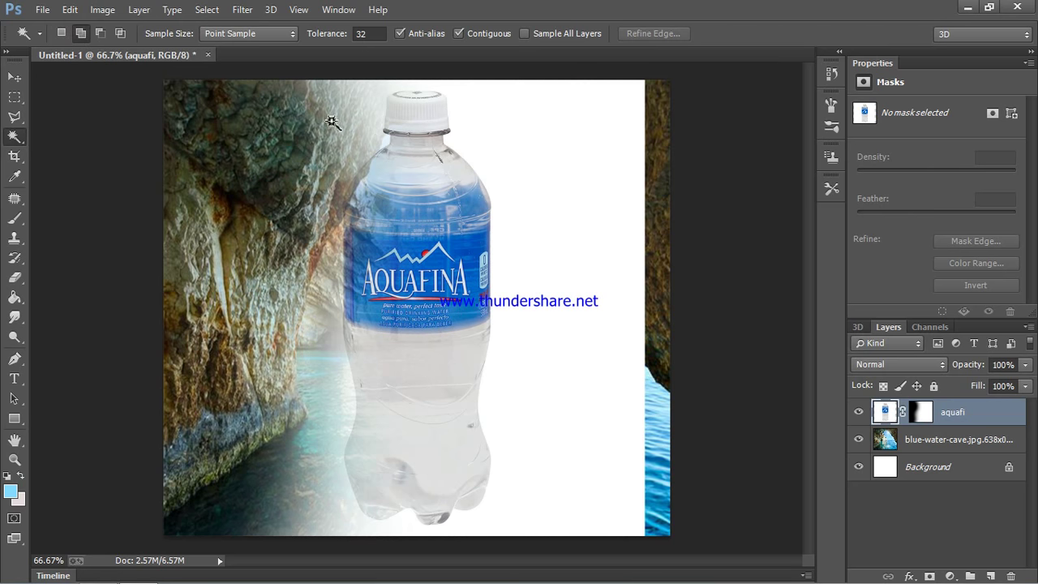
pyautogui.click(417, 161)
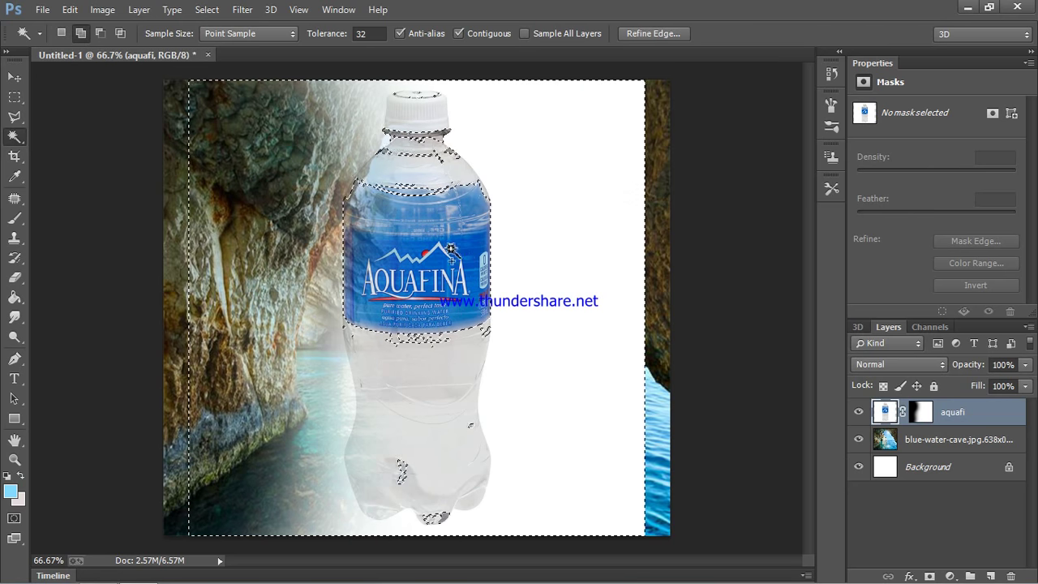
pyautogui.click(416, 353)
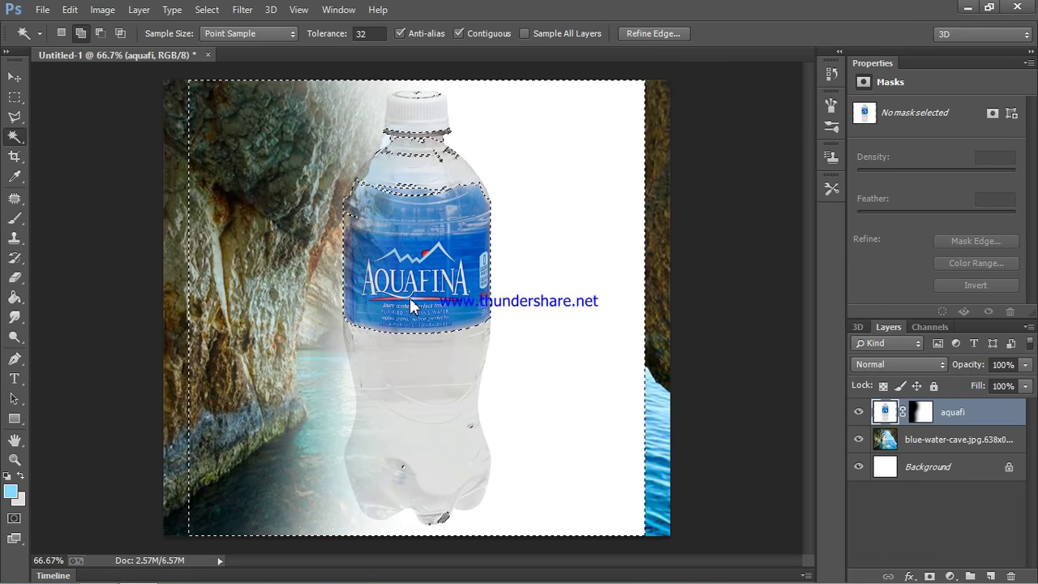
pyautogui.click(377, 490)
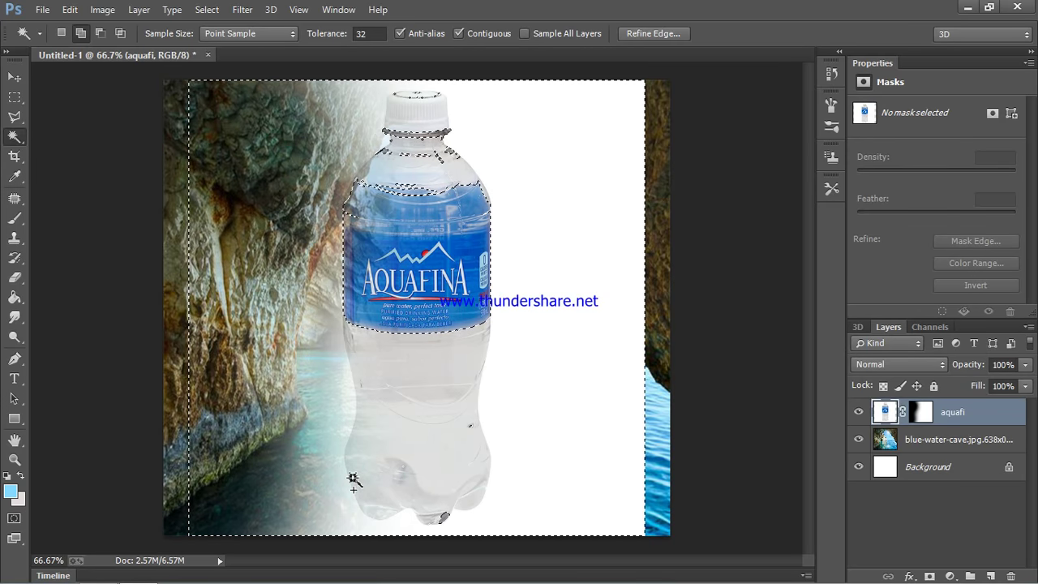
pyautogui.hotkey('ctrl', 'd')
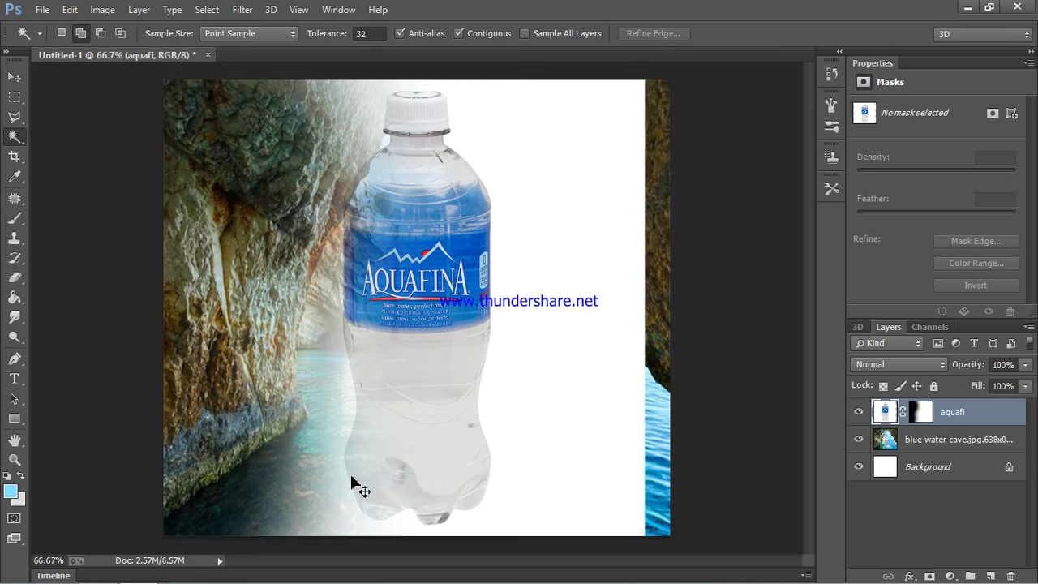
pyautogui.click(351, 481)
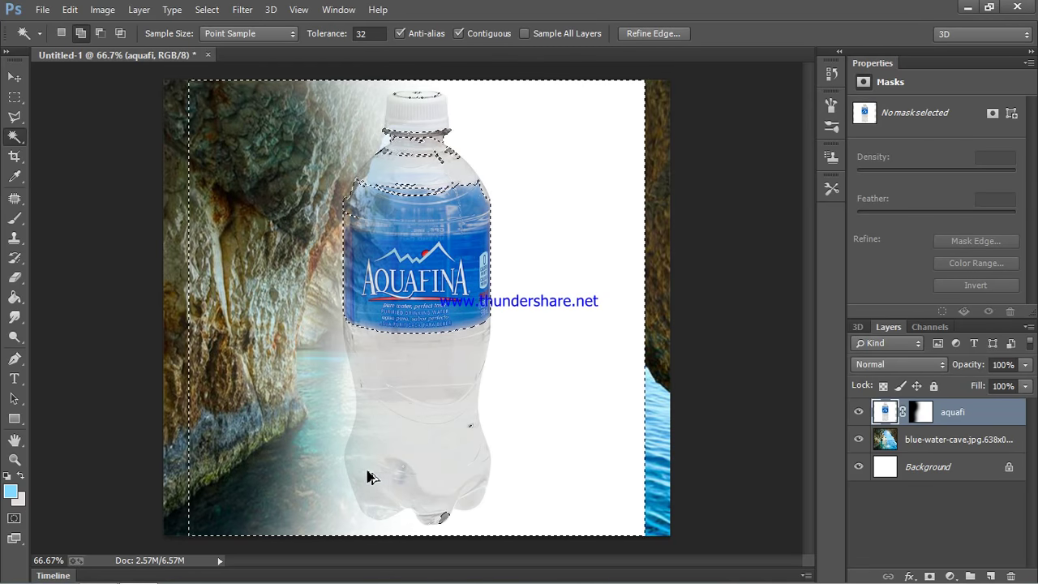
pyautogui.click(370, 475)
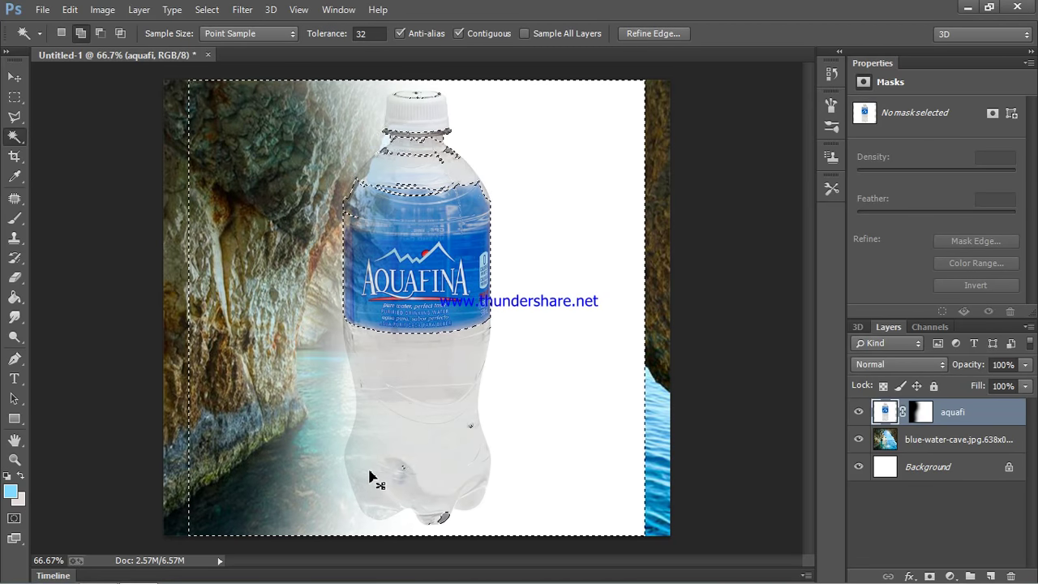
pyautogui.hotkey('ctrl', 'd')
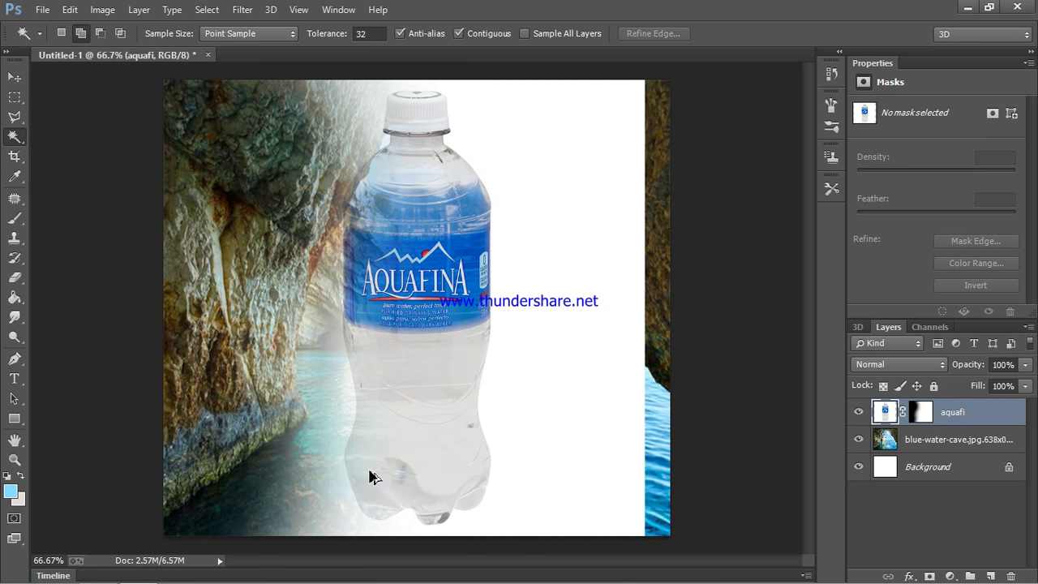
pyautogui.click(370, 477)
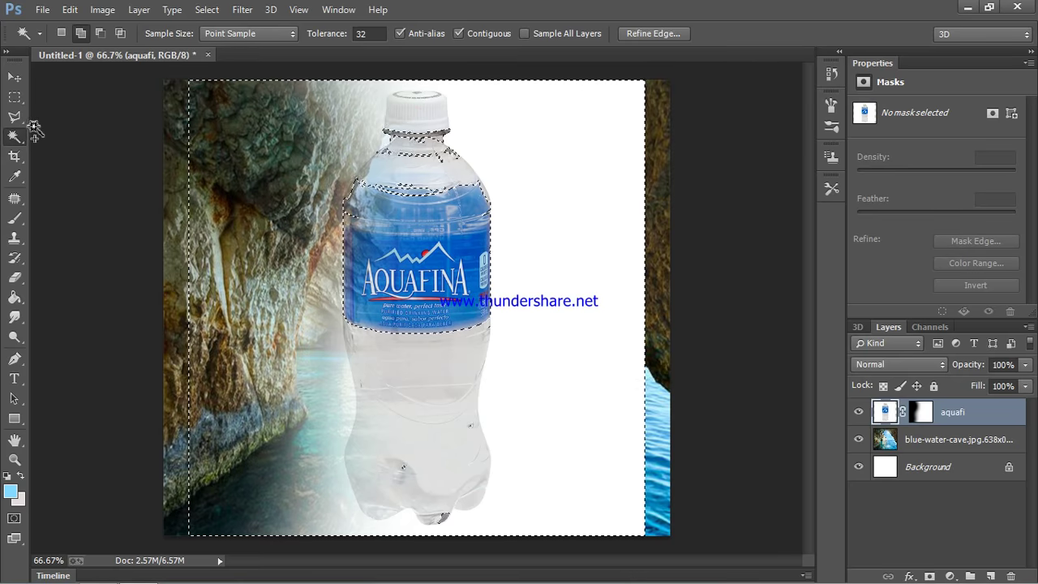
pyautogui.hotkey('ctrl', 'd')
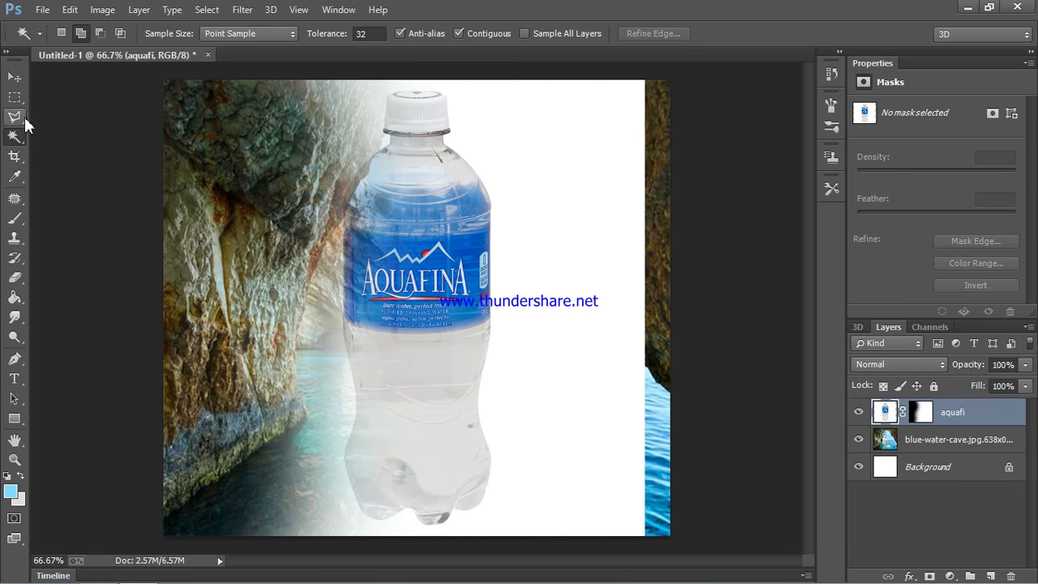
pyautogui.rightClick(24, 142)
pyautogui.click(89, 132)
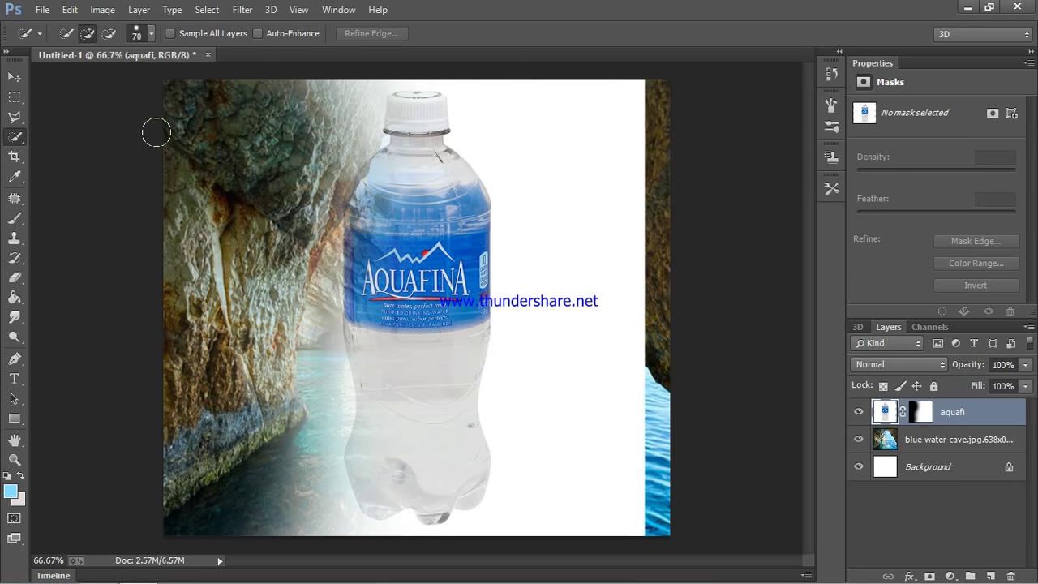
pyautogui.click(414, 122)
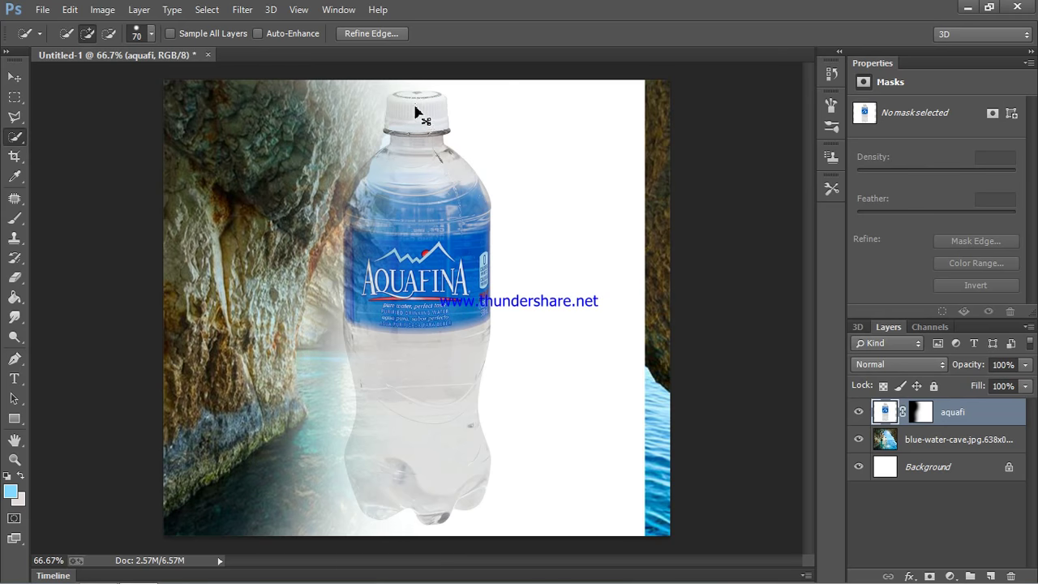
pyautogui.hotkey('ctrl', 'd')
pyautogui.rightClick(26, 145)
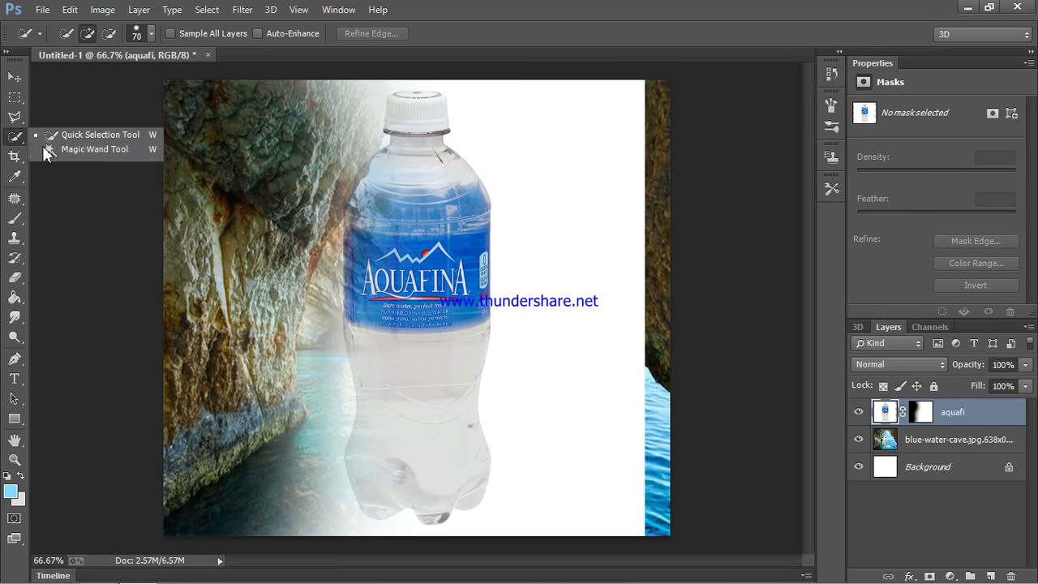
# Step: Select the Aquafina bottle from cap to base using Magic Wand and Quick Selection
pyautogui.click(53, 149)
pyautogui.click(534, 167)
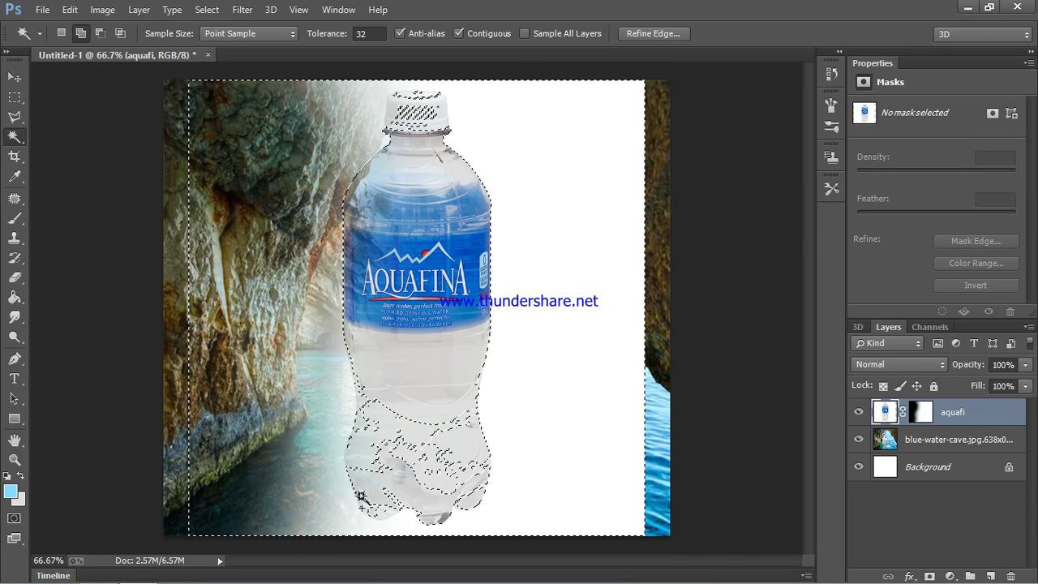
pyautogui.rightClick(18, 138)
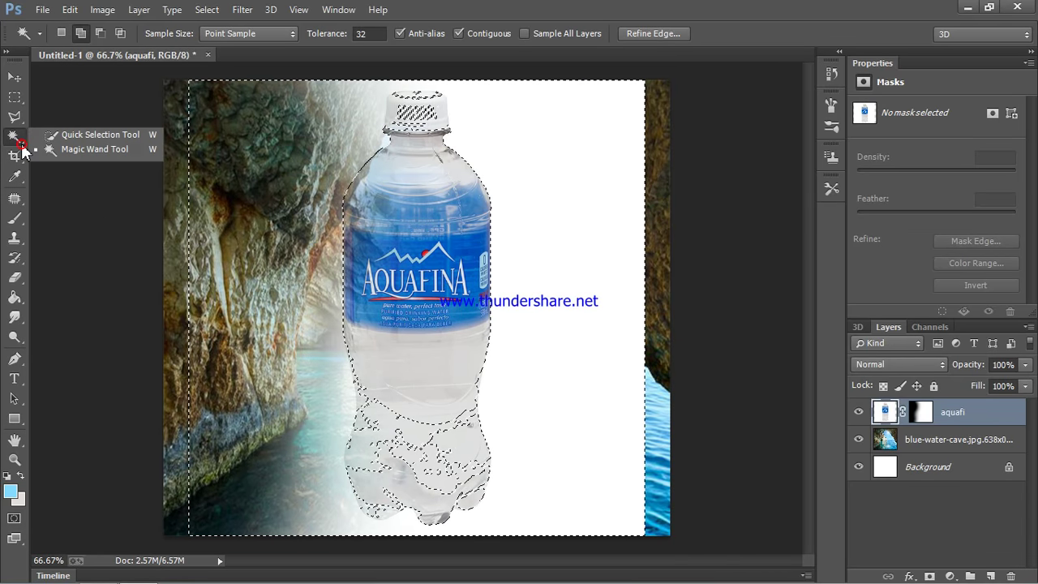
pyautogui.click(63, 137)
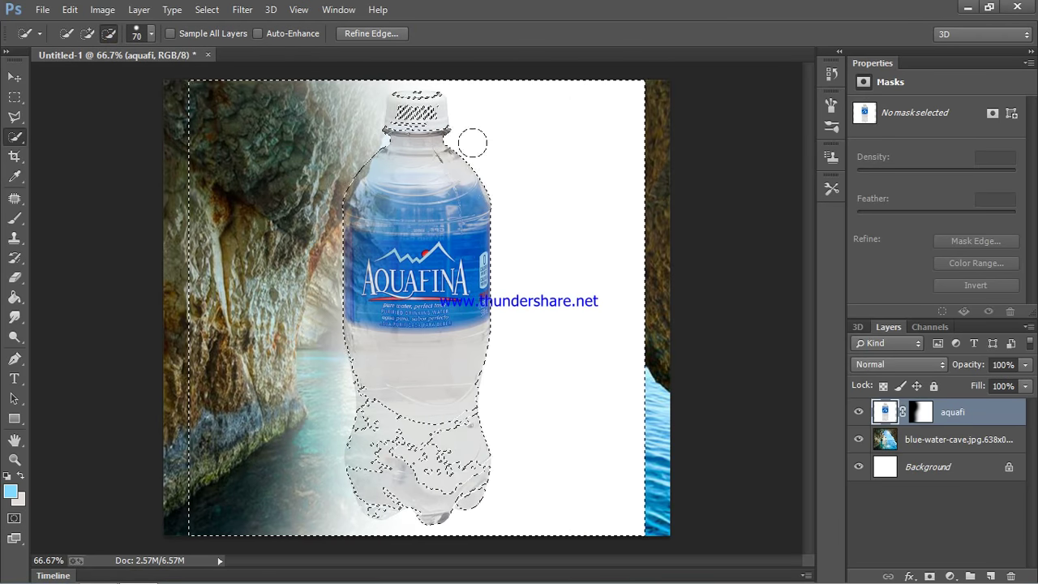
pyautogui.moveTo(417, 104); pyautogui.dragTo(406, 113)
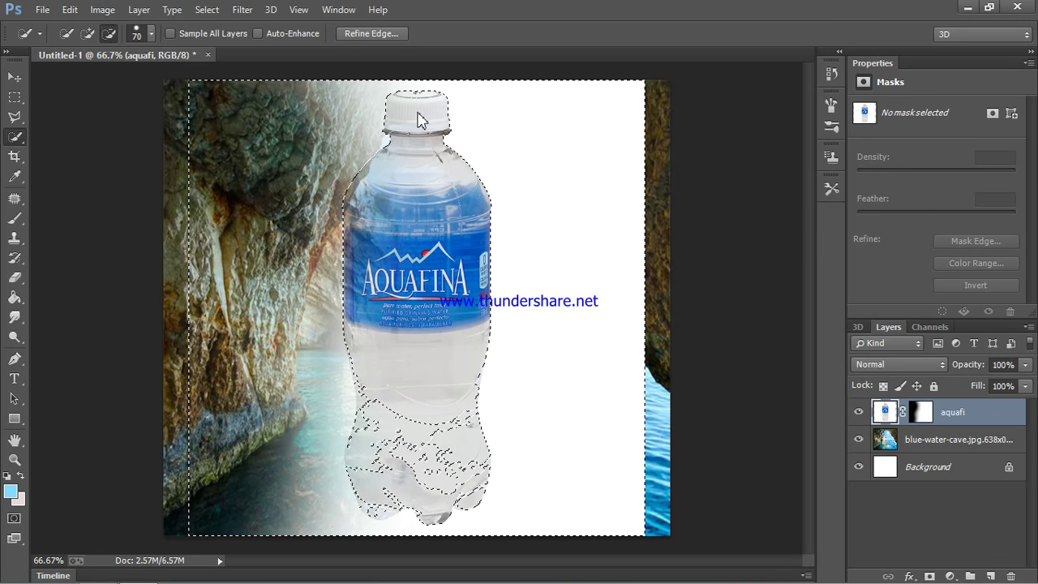
pyautogui.moveTo(417, 433); pyautogui.dragTo(377, 398)
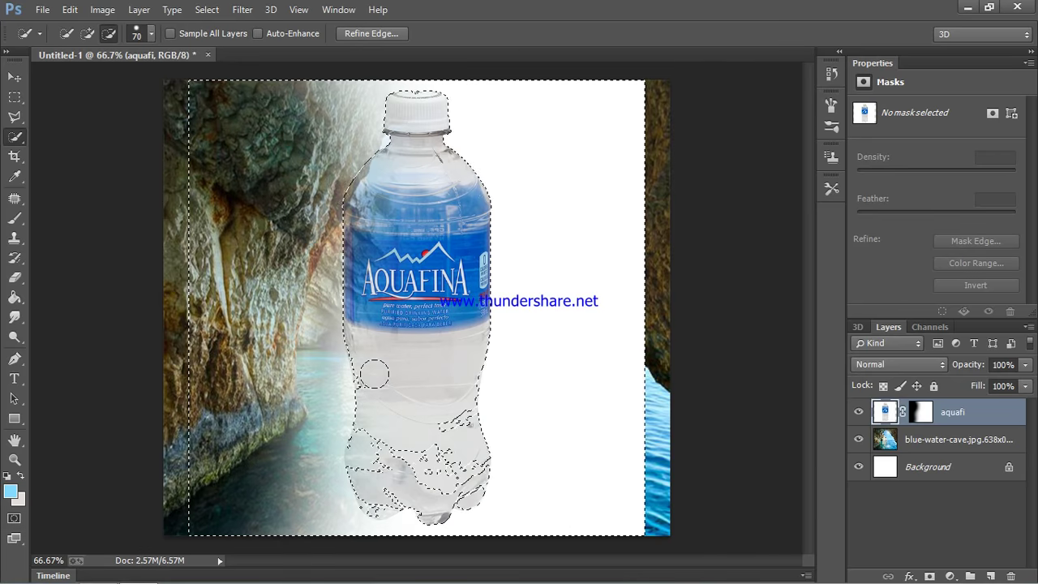
pyautogui.moveTo(377, 377); pyautogui.dragTo(375, 438)
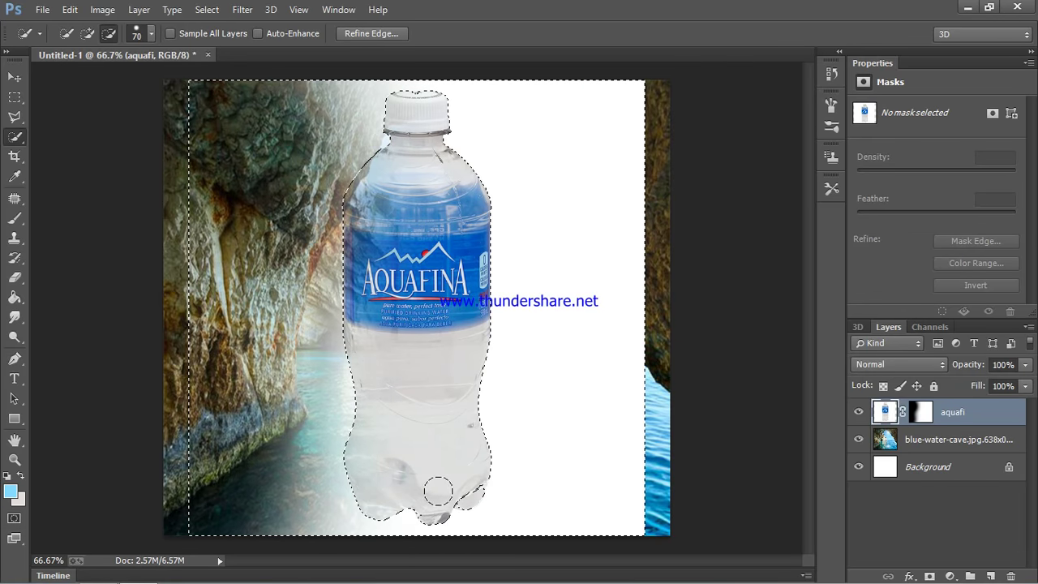
pyautogui.moveTo(454, 485); pyautogui.dragTo(431, 476)
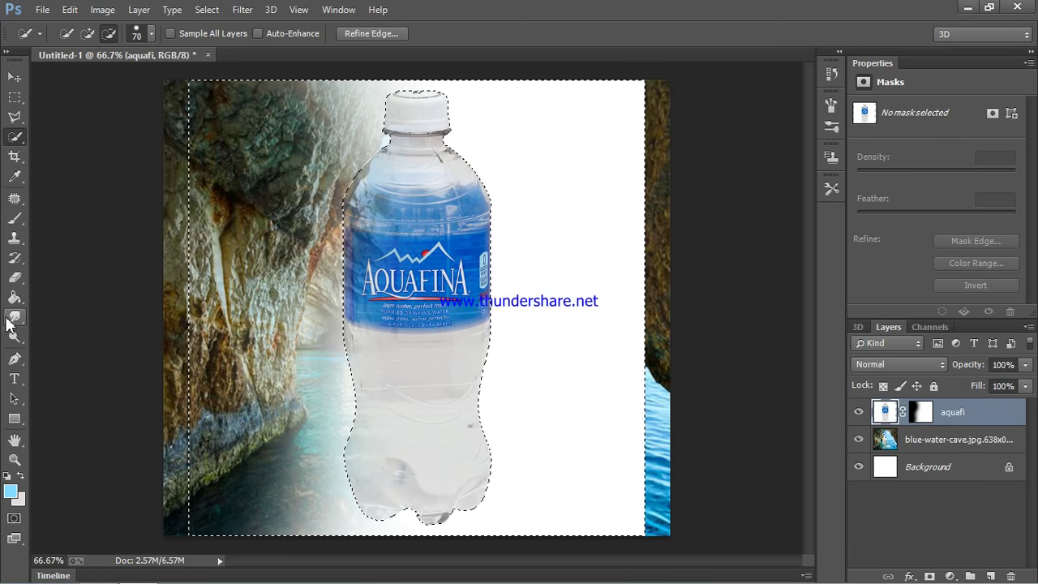
# Step: Paint black on the aquafi mask to hide the white around the bottle
pyautogui.click(15, 219)
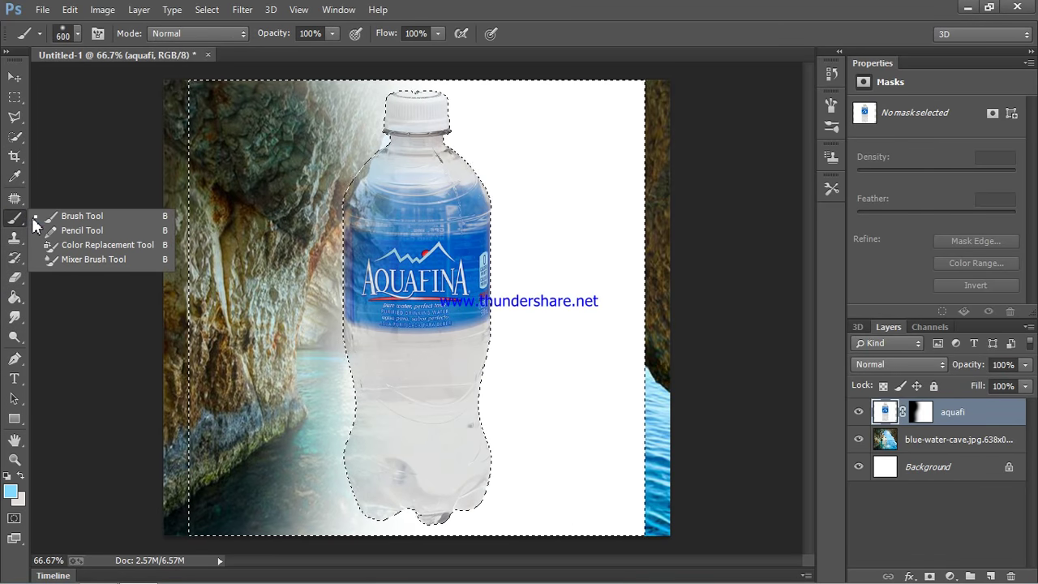
pyautogui.click(36, 217)
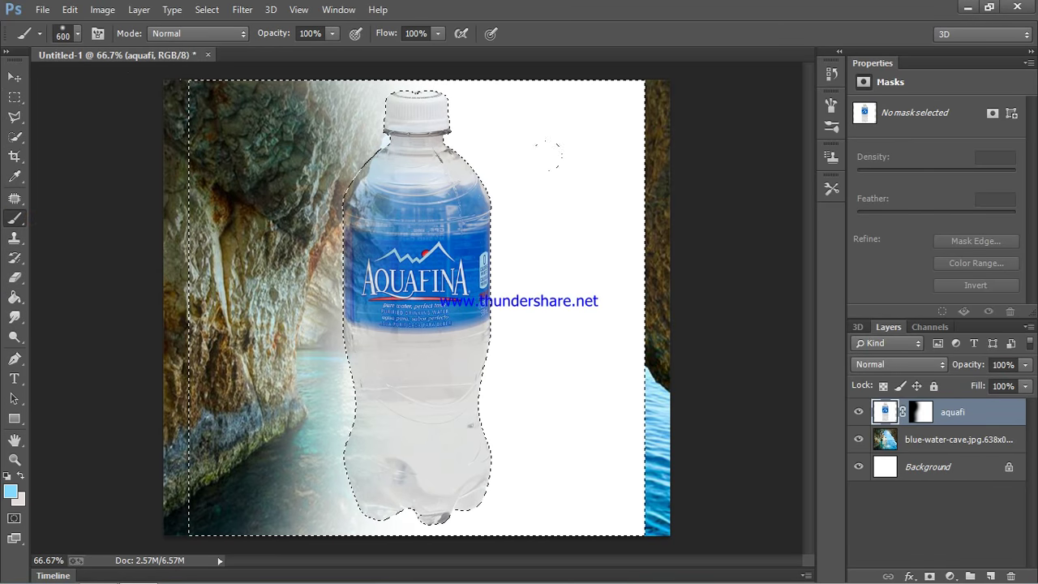
pyautogui.click(922, 412)
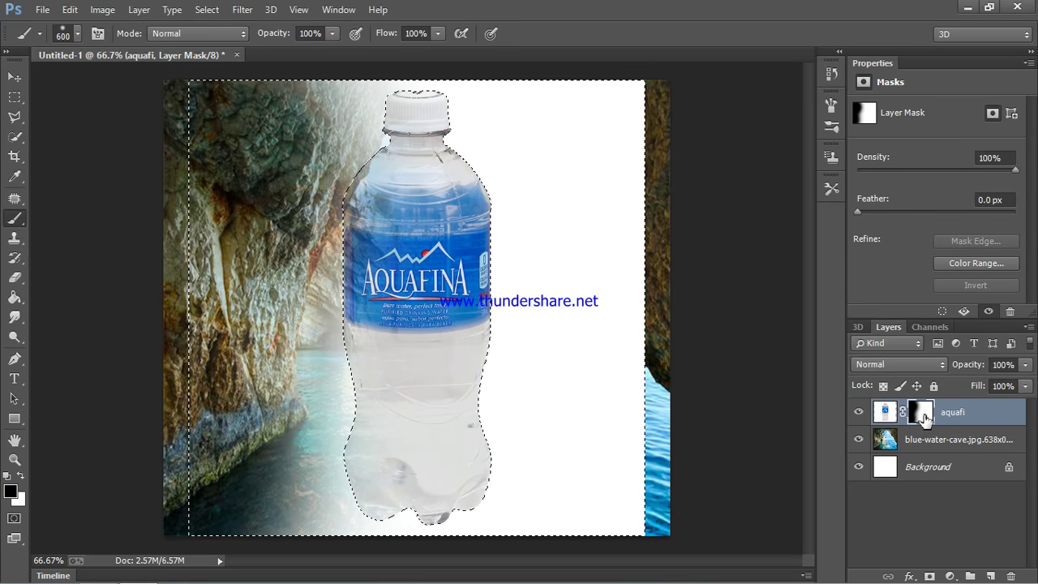
pyautogui.moveTo(551, 122); pyautogui.dragTo(552, 390)
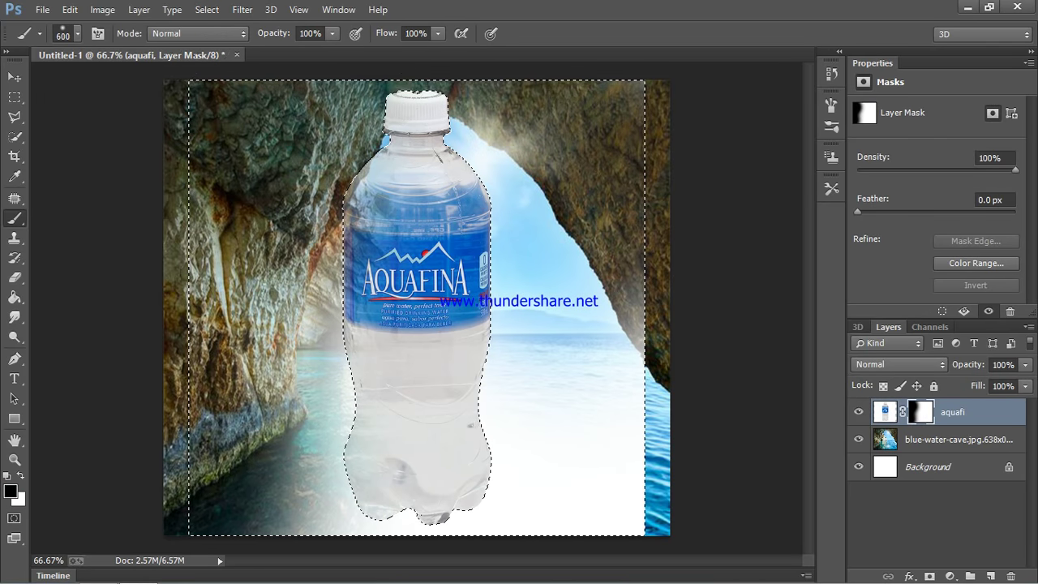
pyautogui.moveTo(316, 122); pyautogui.dragTo(552, 503)
pyautogui.moveTo(406, 494); pyautogui.dragTo(454, 511)
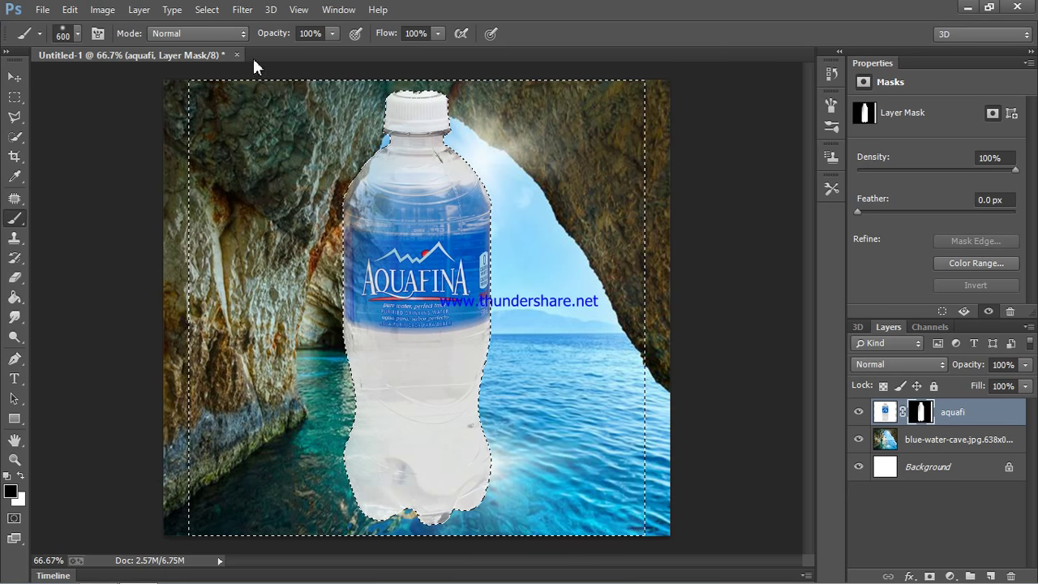
# Step: Deselect, then clean leftover mask edges at top-right, right and bottom with smaller brushes
pyautogui.click(209, 9)
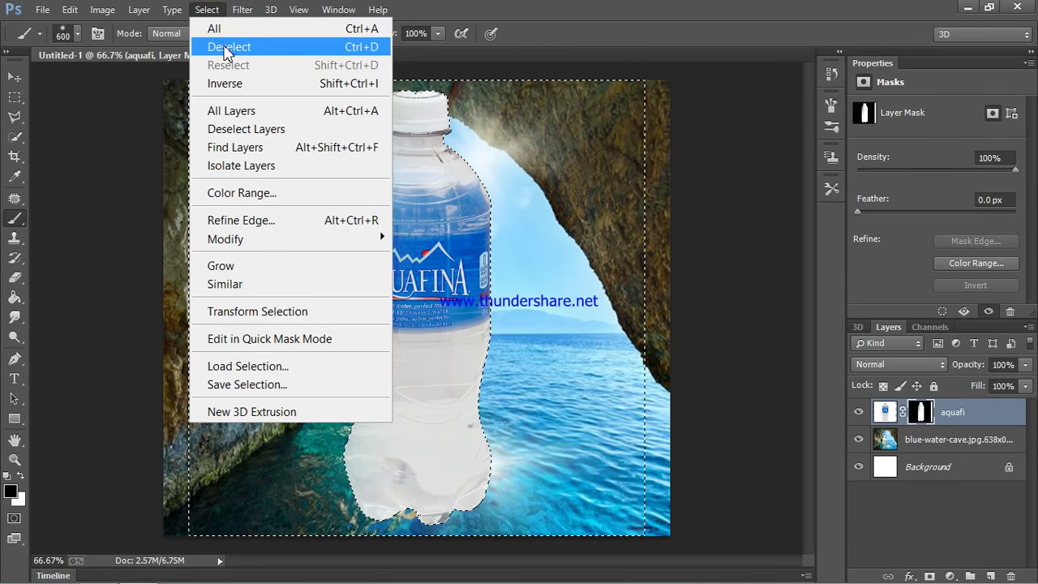
pyautogui.click(227, 48)
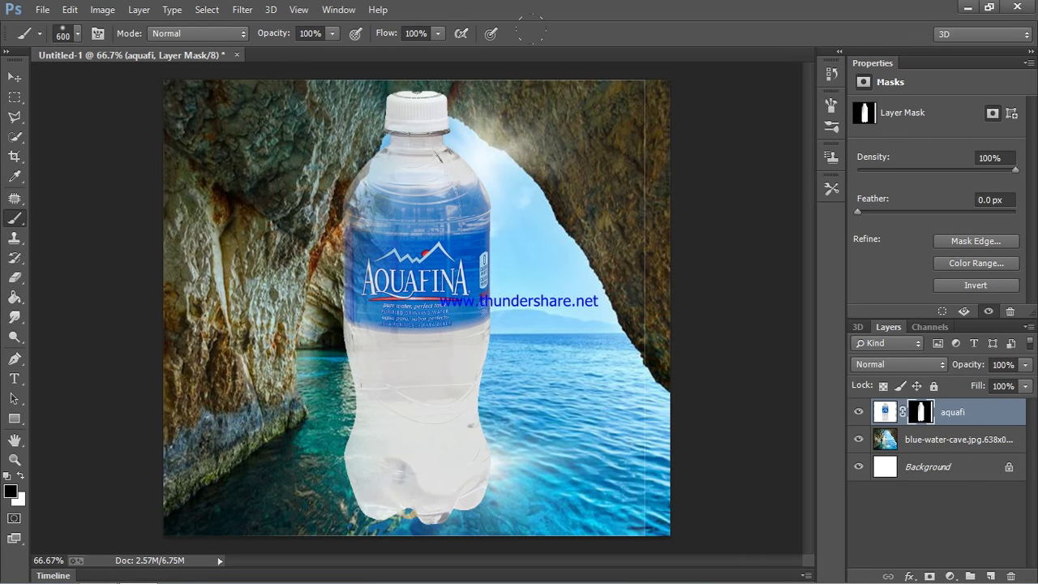
pyautogui.click(635, 134)
pyautogui.moveTo(645, 284); pyautogui.dragTo(641, 502)
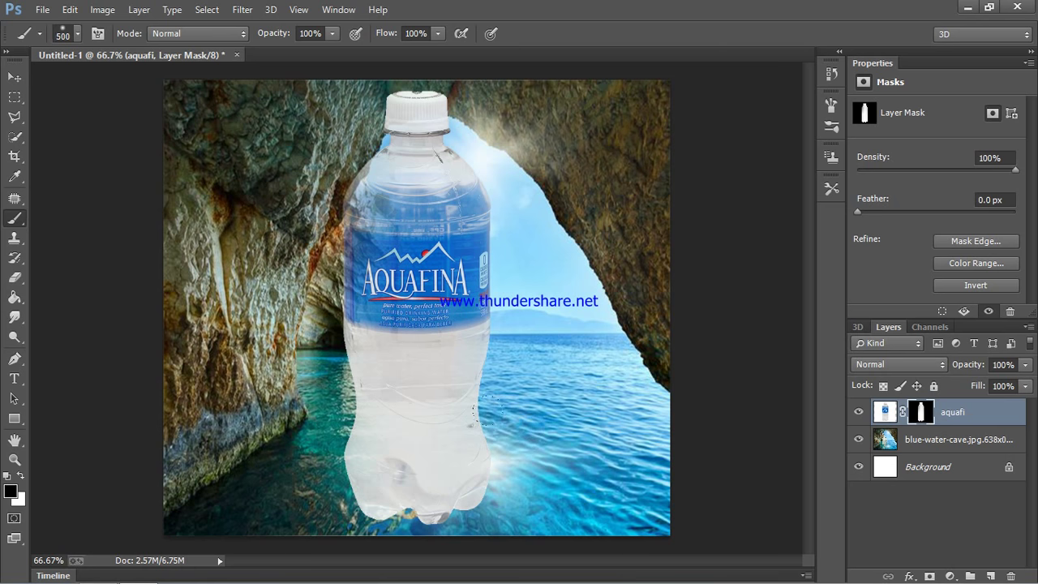
pyautogui.press('[')
pyautogui.press('[')
pyautogui.press('[')
pyautogui.moveTo(462, 542); pyautogui.dragTo(351, 545)
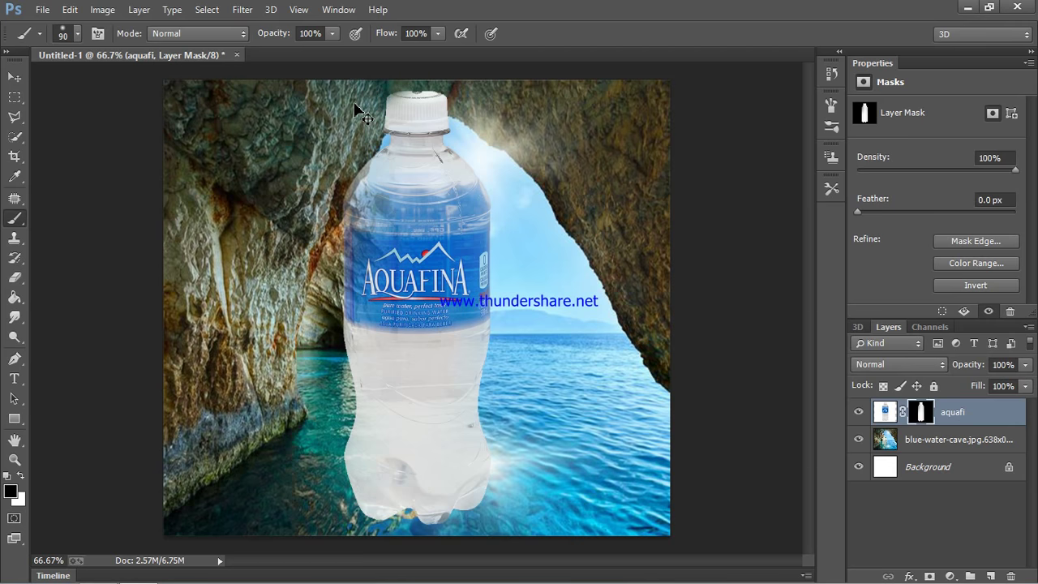
pyautogui.press('[')
pyautogui.press('[')
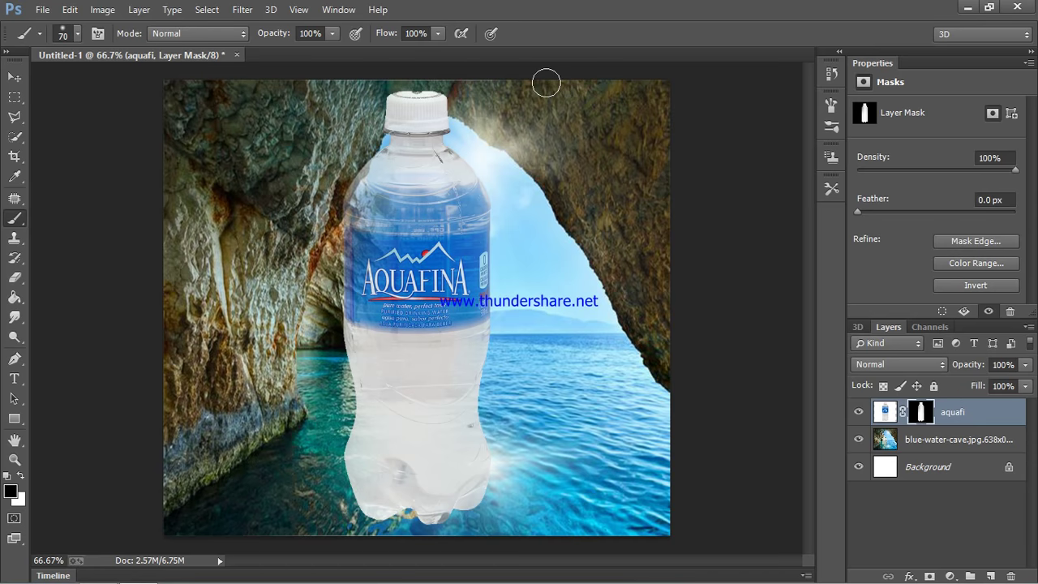
pyautogui.press('[')
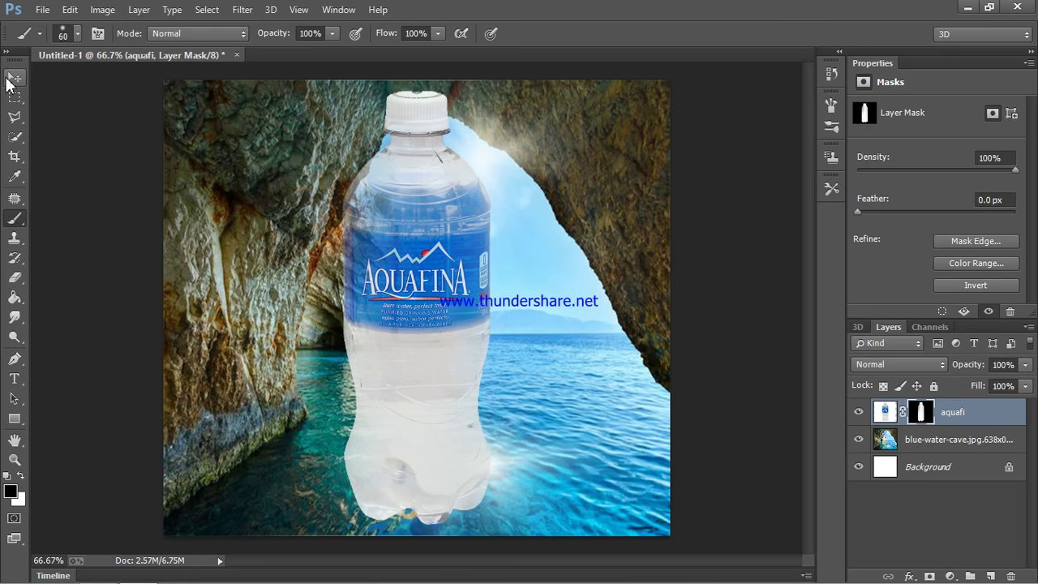
# Step: Scale the bottle to about 45% by 61% and move it under the cave arch
pyautogui.click(13, 78)
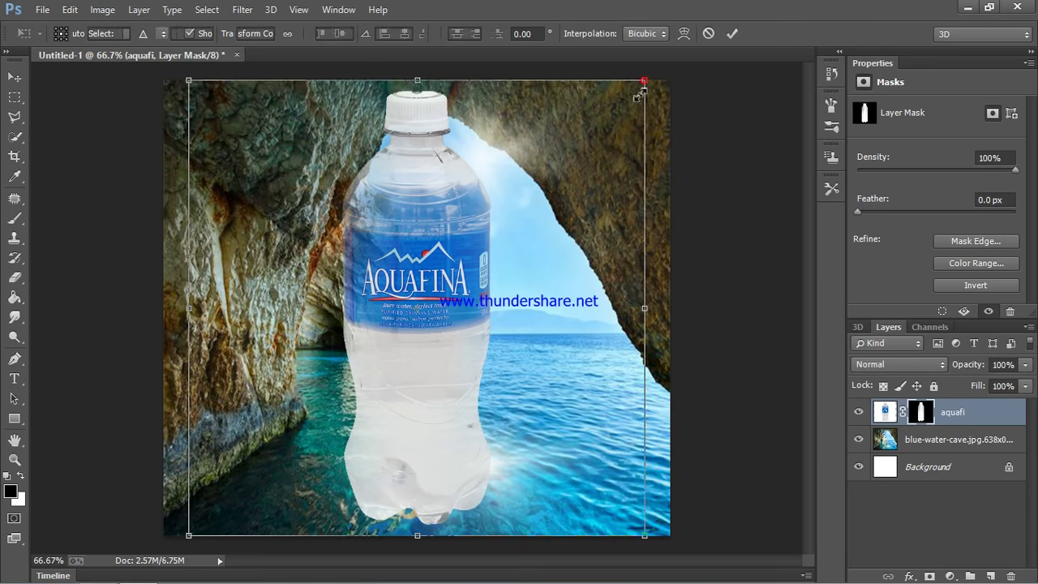
pyautogui.moveTo(646, 84); pyautogui.dragTo(378, 264)
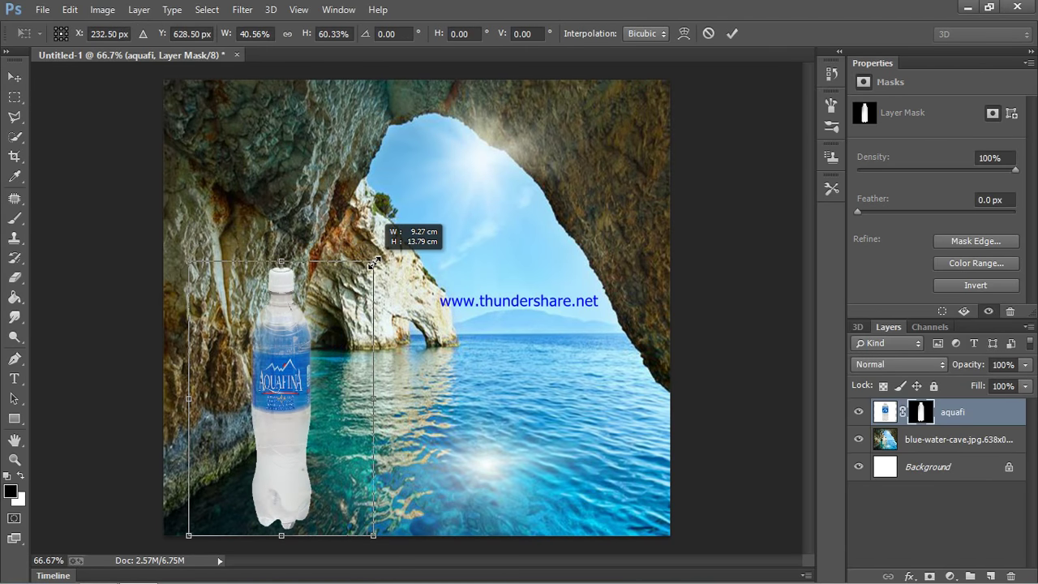
pyautogui.moveTo(377, 265); pyautogui.dragTo(392, 258)
pyautogui.moveTo(307, 360); pyautogui.dragTo(466, 319)
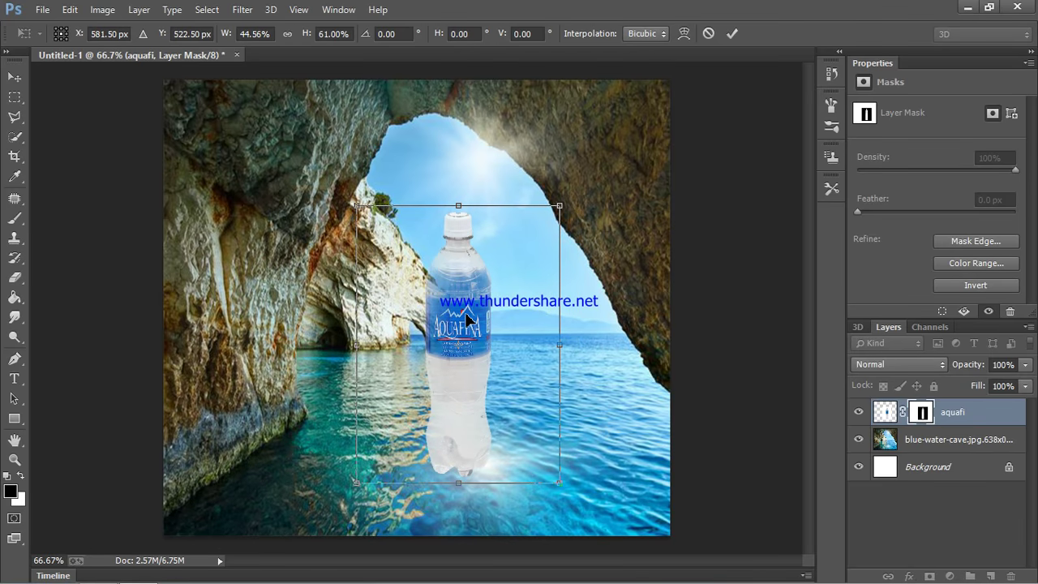
pyautogui.click(5, 144)
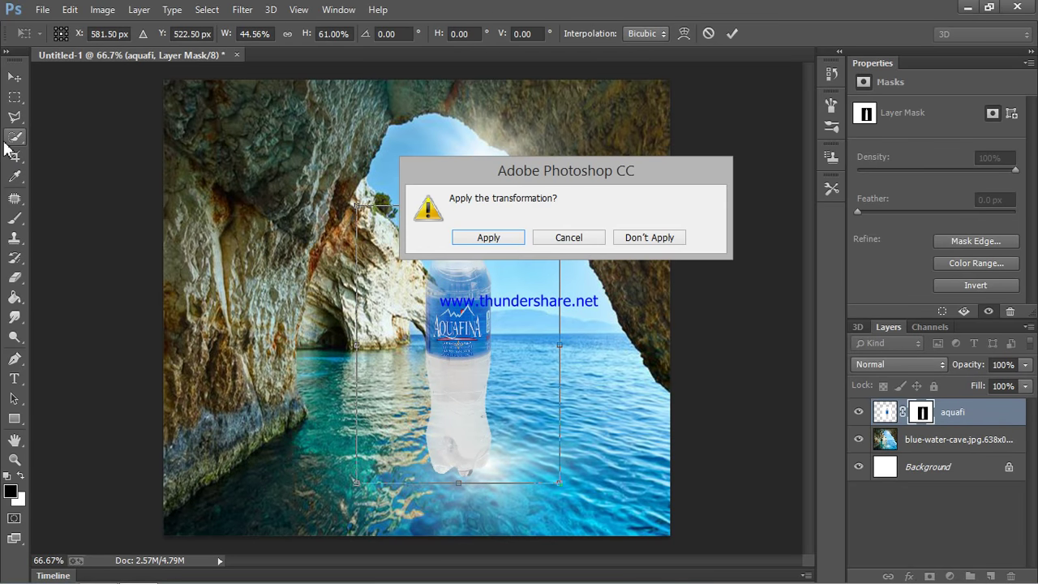
pyautogui.click(503, 237)
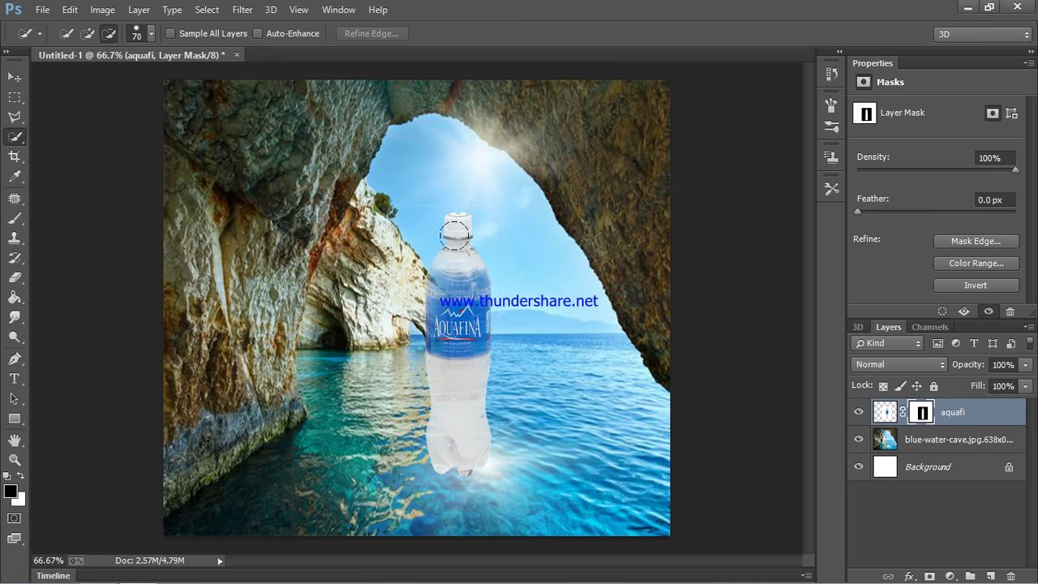
# Step: Hide a little more mask beside the bottle top, then target the aquafi image itself
pyautogui.click(15, 276)
pyautogui.click(73, 276)
pyautogui.click(511, 198)
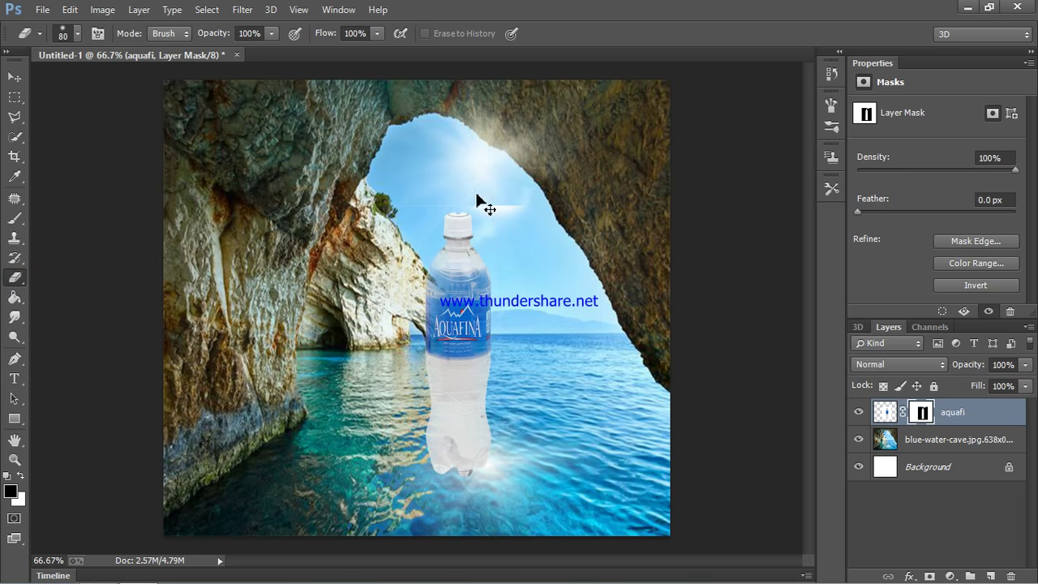
pyautogui.click(15, 219)
pyautogui.click(73, 214)
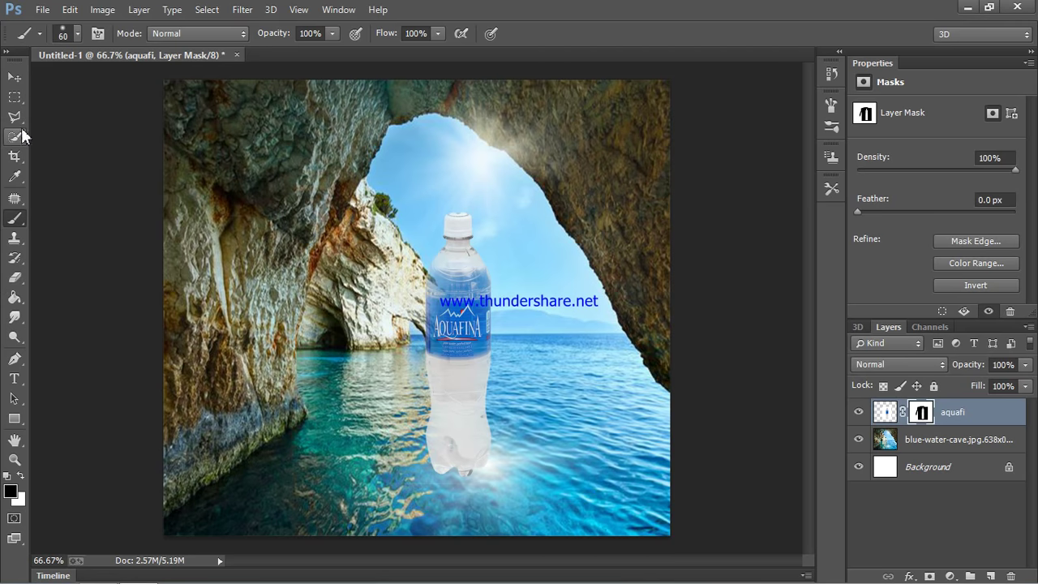
pyautogui.click(885, 416)
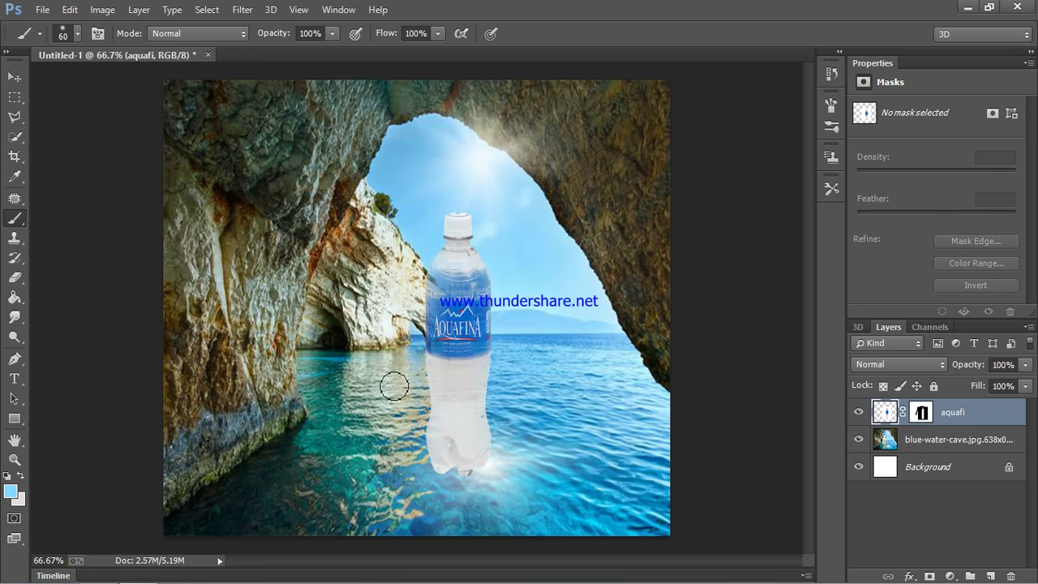
# Step: Quick-select the resized bottle from neck through label to base, adding the cap
pyautogui.click(15, 137)
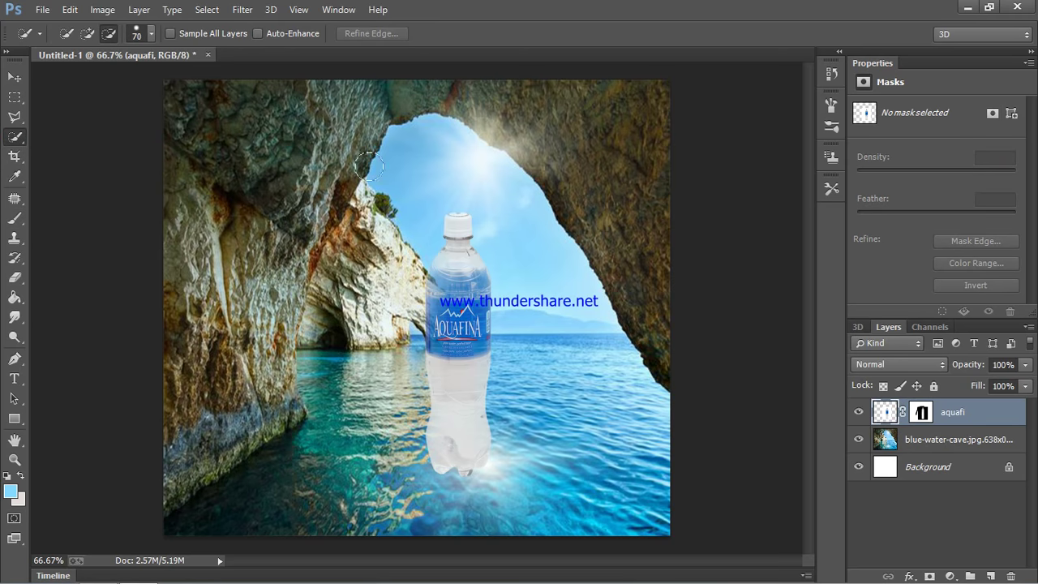
pyautogui.click(87, 33)
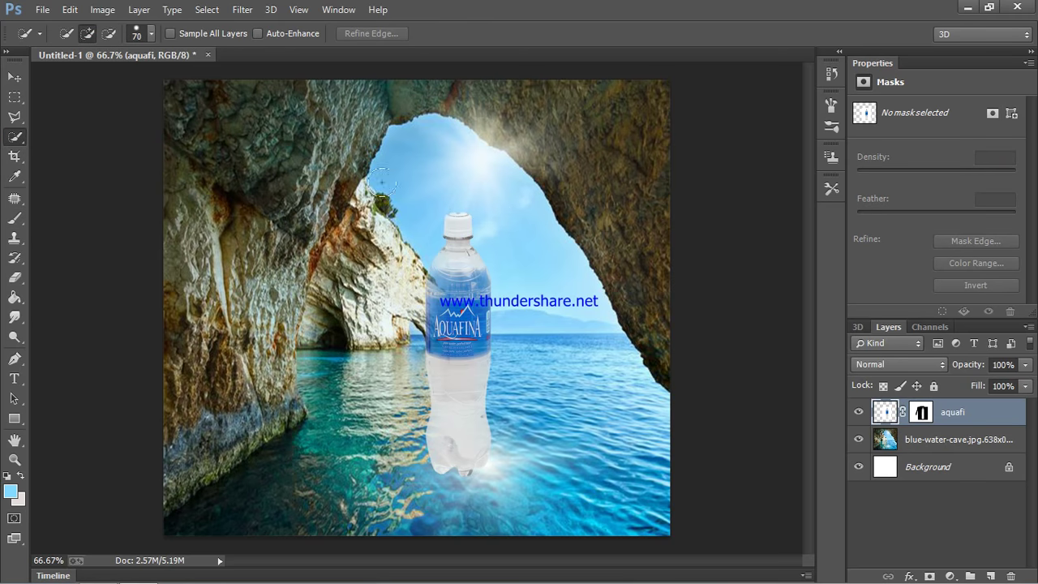
pyautogui.moveTo(459, 259); pyautogui.dragTo(457, 370)
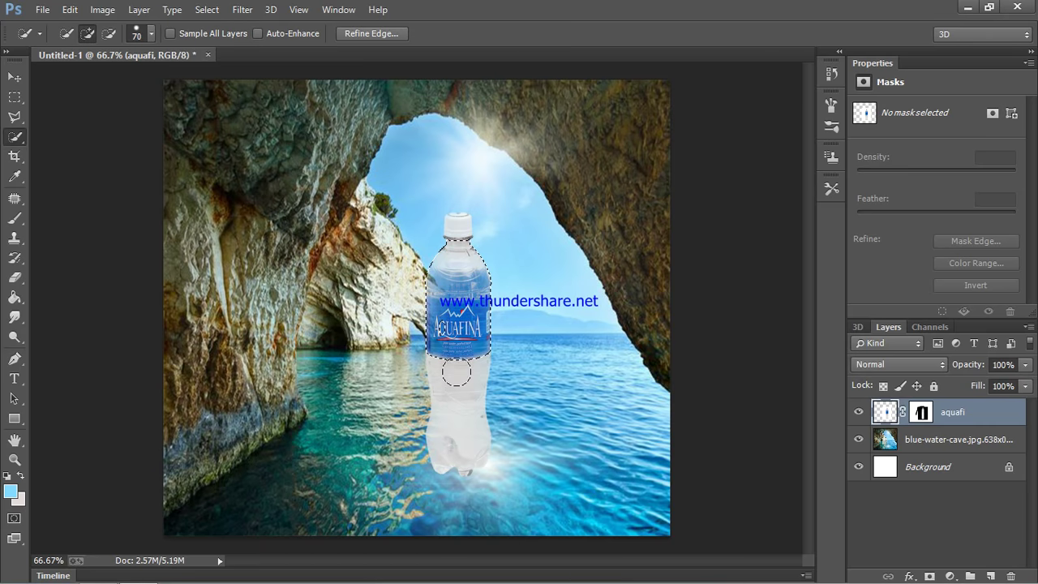
pyautogui.moveTo(456, 370); pyautogui.dragTo(457, 386)
pyautogui.moveTo(459, 414); pyautogui.dragTo(457, 417)
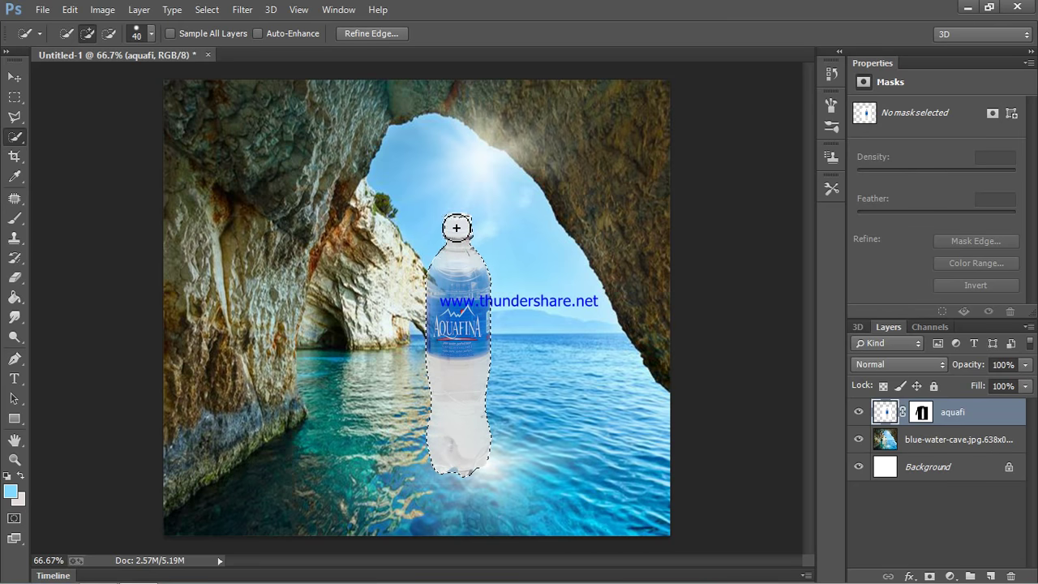
pyautogui.click(454, 225)
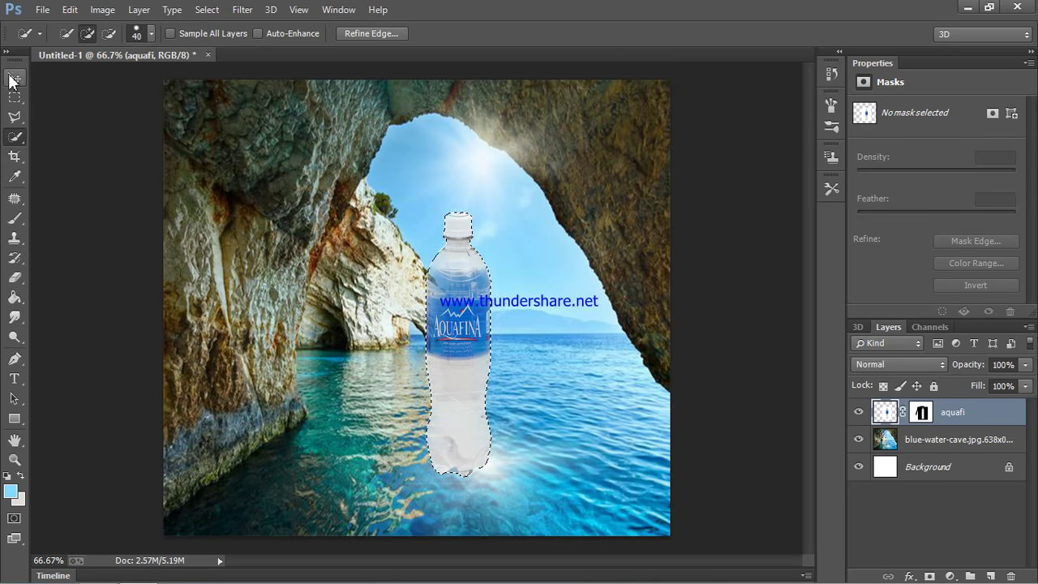
pyautogui.click(14, 77)
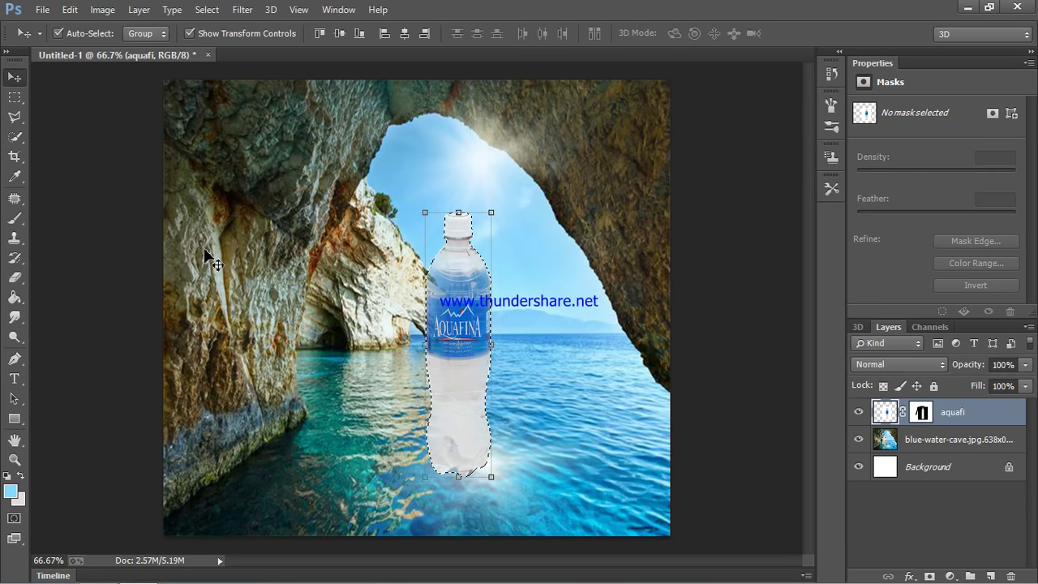
pyautogui.click(207, 9)
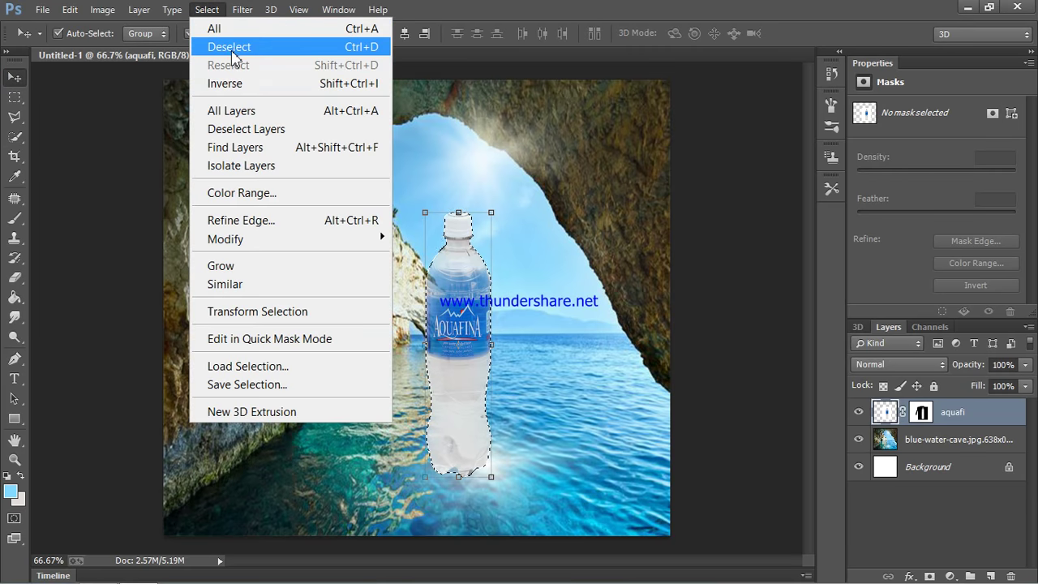
# Step: Paste a second Aquafina bottle as Layer 1, rotated about -24.68°, 83% height, left of the first
pyautogui.click(232, 55)
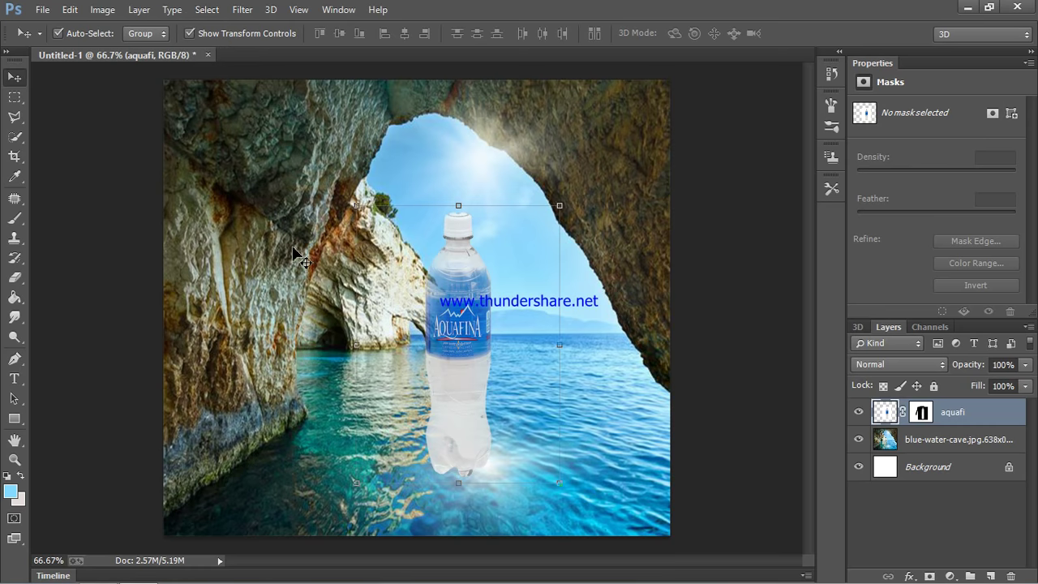
pyautogui.hotkey('ctrl', 'v')
pyautogui.moveTo(412, 299); pyautogui.dragTo(398, 332)
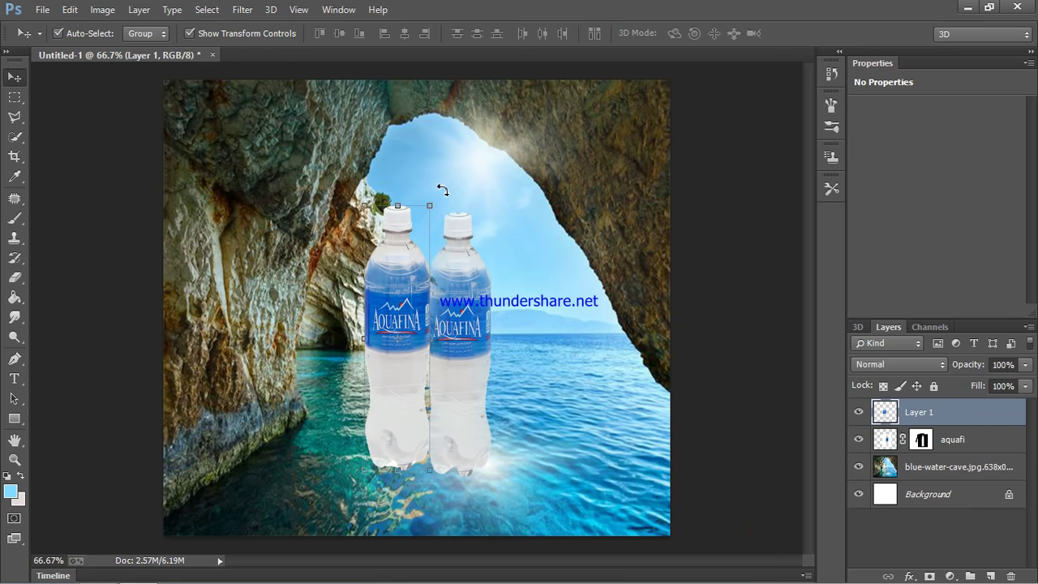
pyautogui.moveTo(442, 189); pyautogui.dragTo(396, 134)
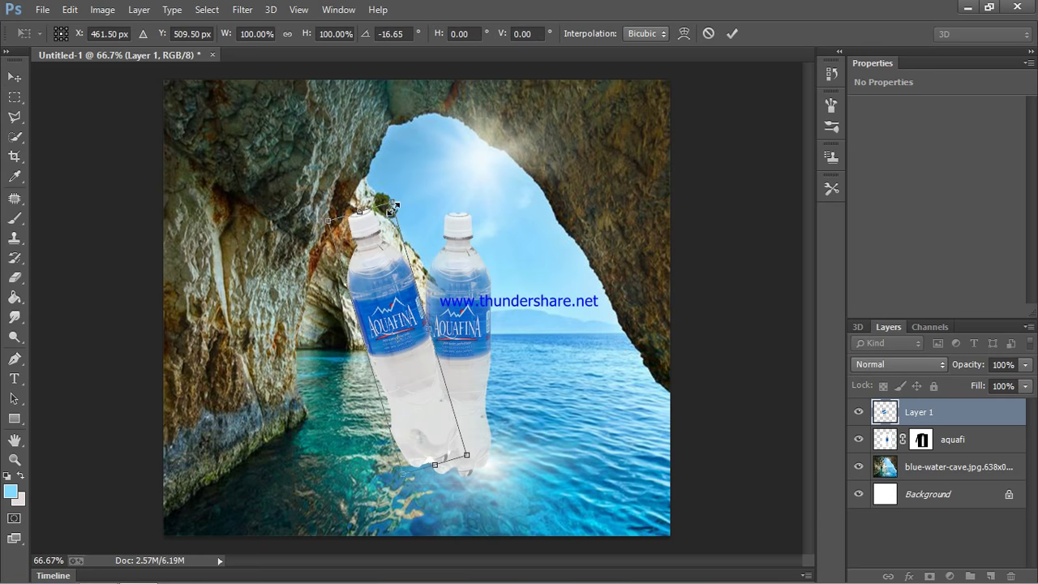
pyautogui.moveTo(358, 215); pyautogui.dragTo(357, 263)
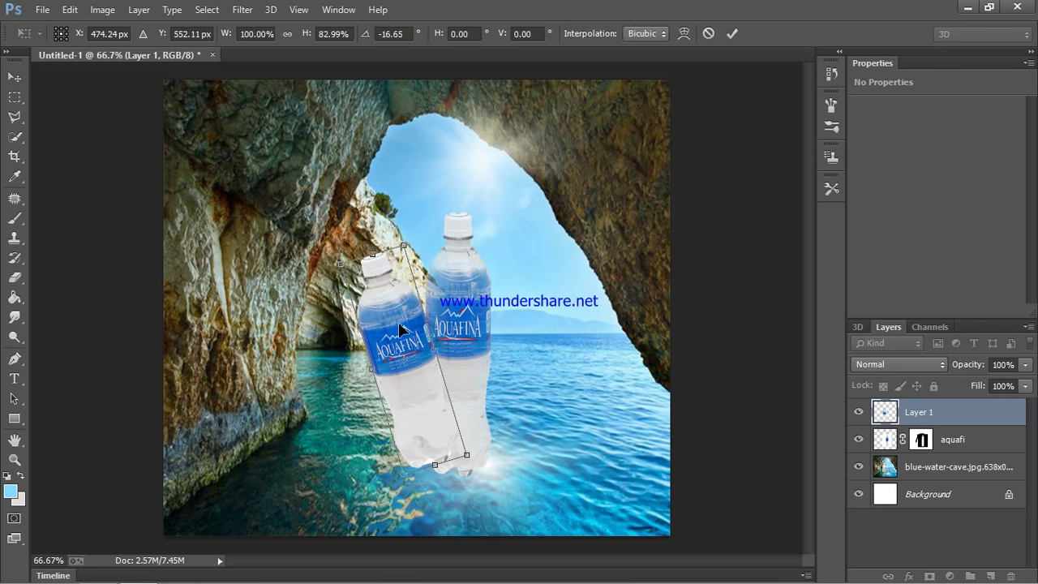
pyautogui.moveTo(399, 334); pyautogui.dragTo(379, 345)
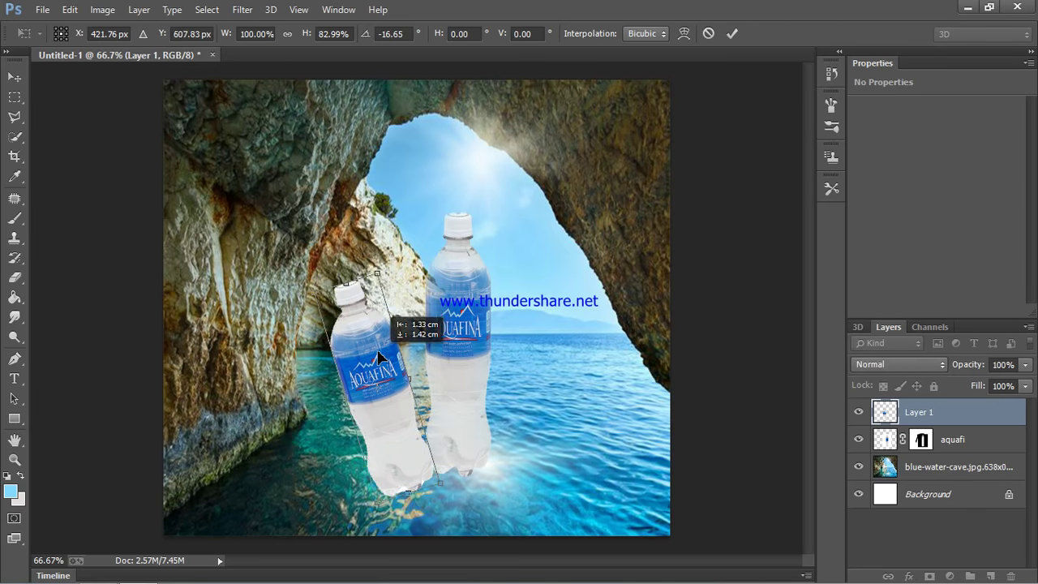
pyautogui.moveTo(379, 347); pyautogui.dragTo(379, 347)
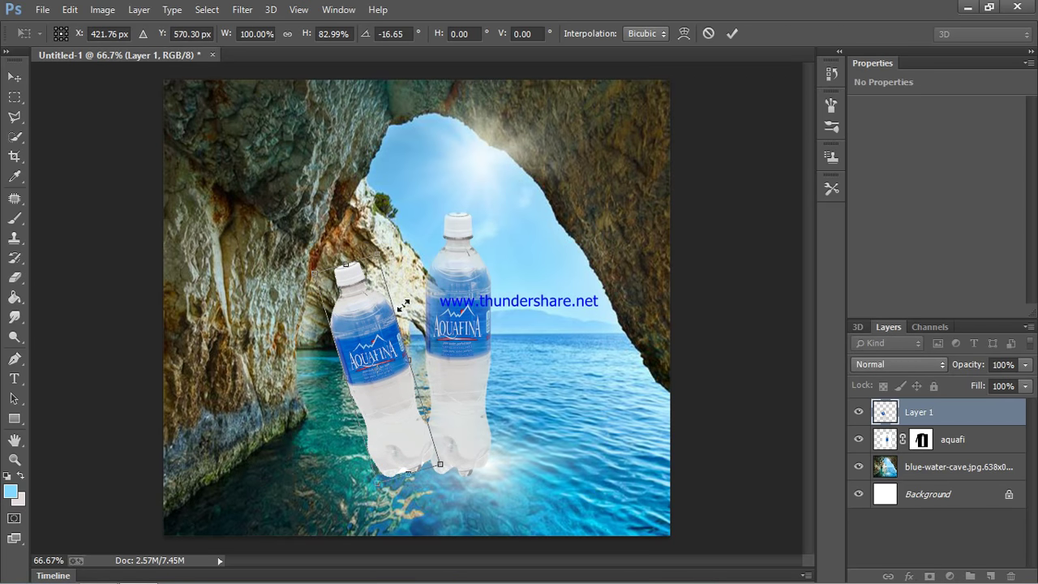
pyautogui.moveTo(387, 237); pyautogui.dragTo(368, 234)
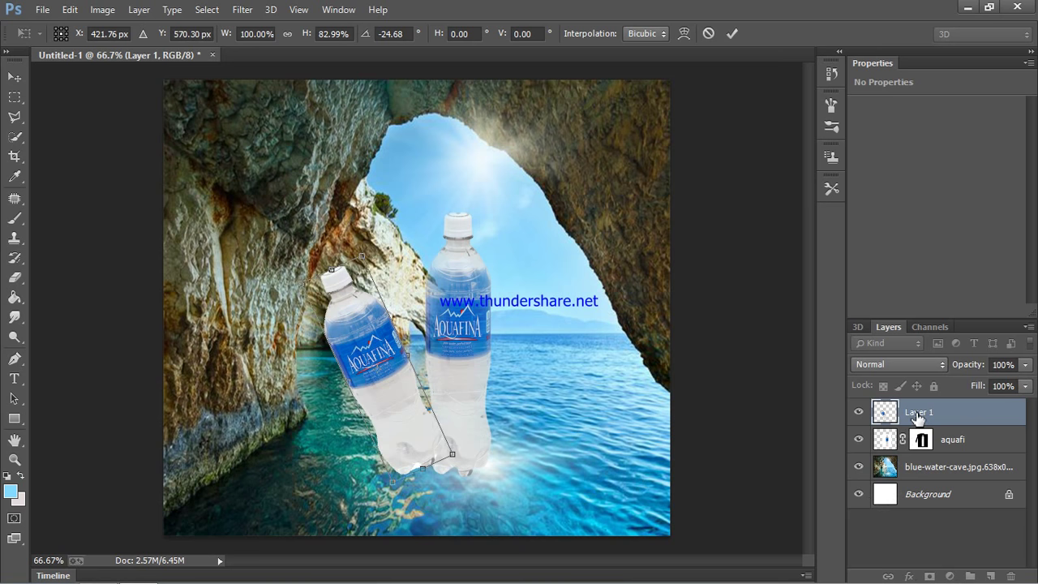
pyautogui.press('Return')
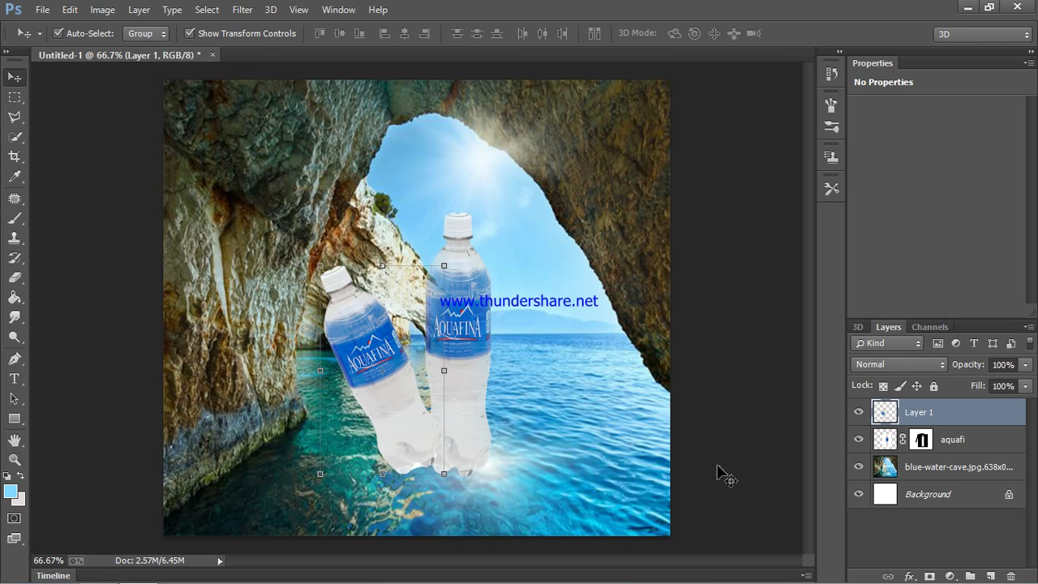
pyautogui.click(999, 574)
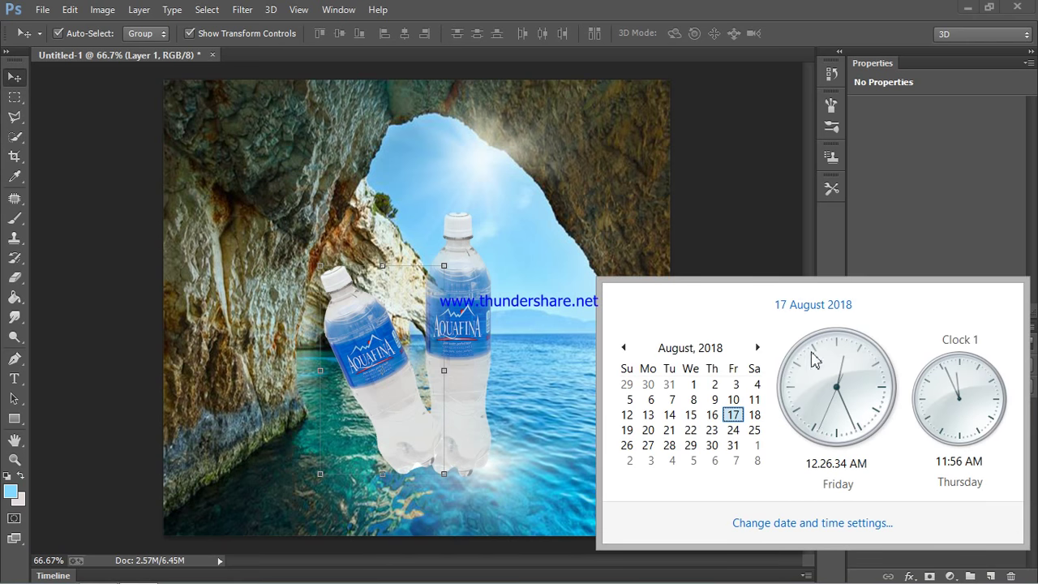
# Step: Add an empty Layer 2 and select a large 900-pixel water-splash brush tip
pyautogui.click(754, 261)
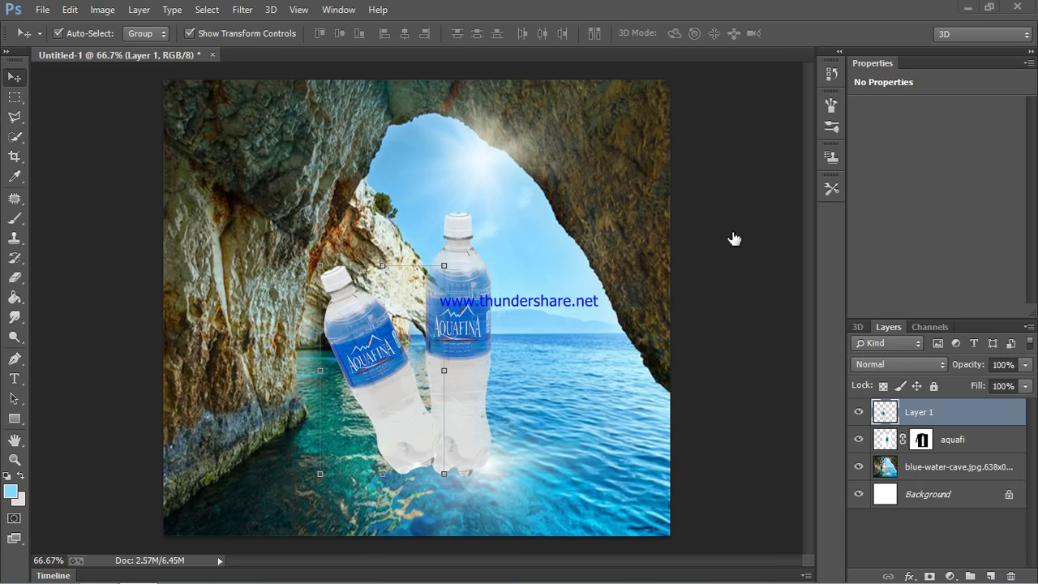
pyautogui.click(991, 576)
pyautogui.click(14, 218)
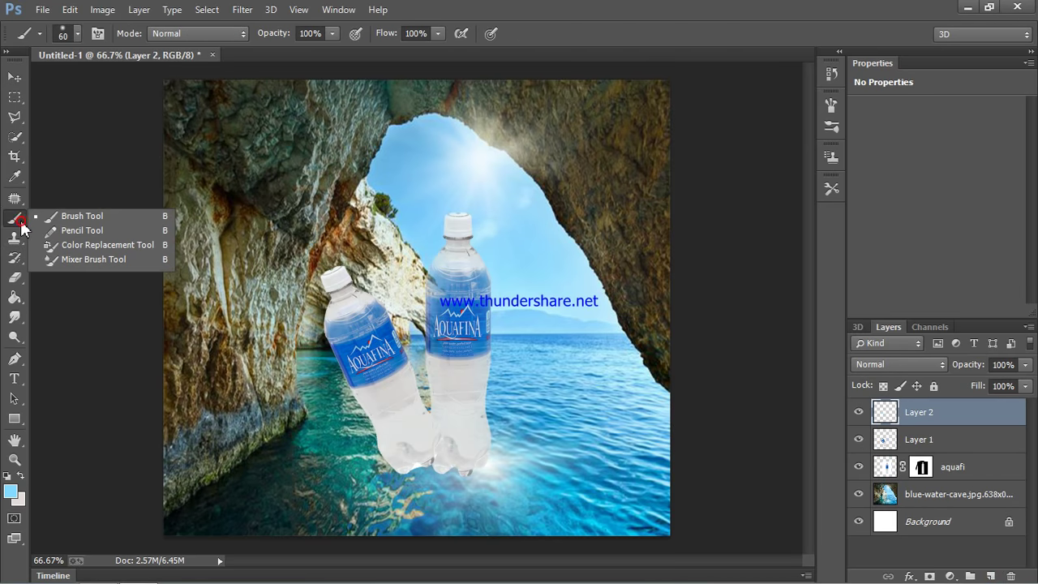
pyautogui.click(57, 214)
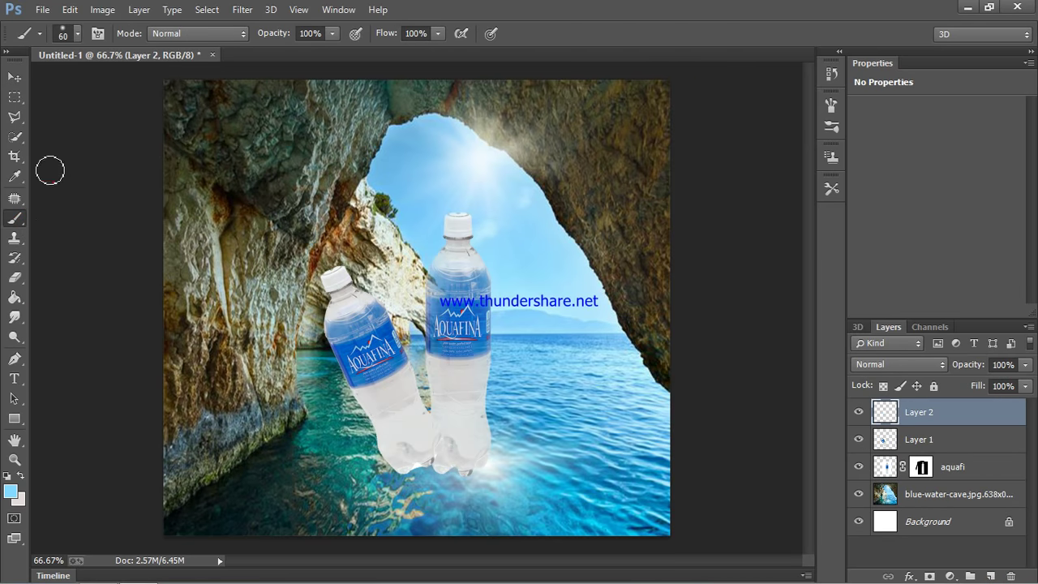
pyautogui.click(75, 34)
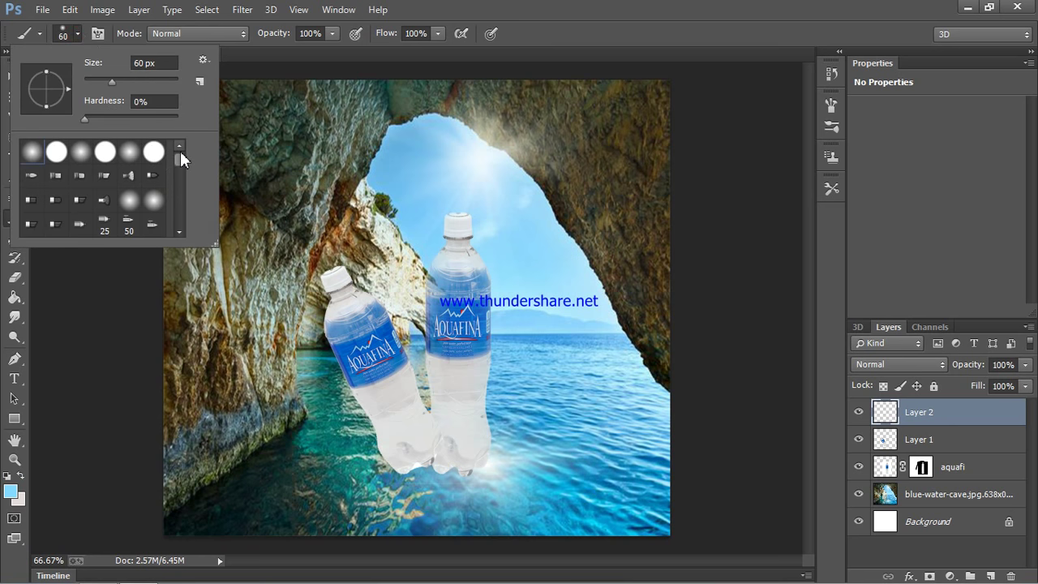
pyautogui.moveTo(180, 159)
pyautogui.mouseDown()
pyautogui.moveTo(179, 197)
pyautogui.moveTo(184, 184)
pyautogui.mouseUp()
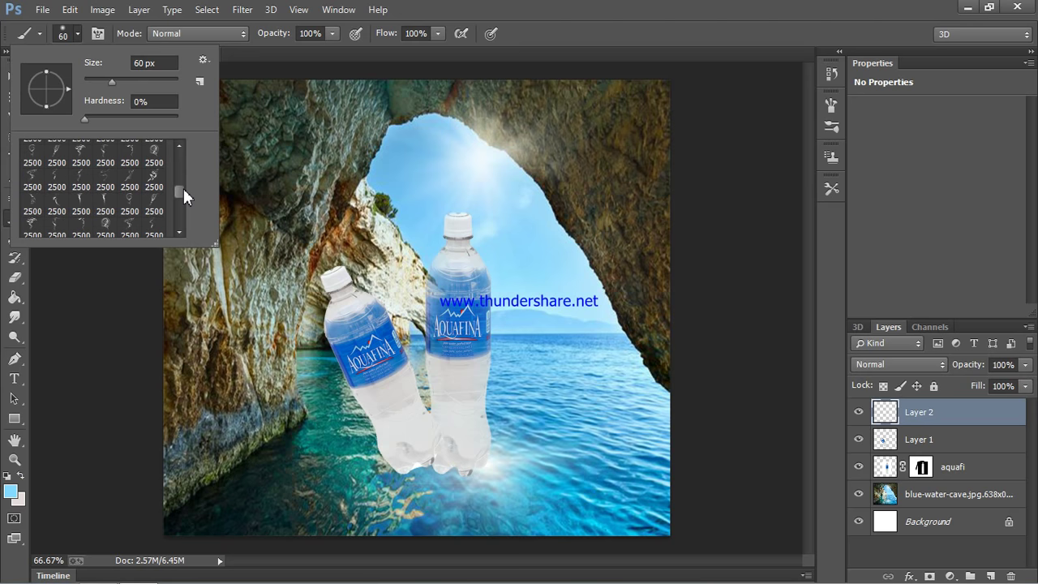
pyautogui.moveTo(184, 185); pyautogui.dragTo(183, 216)
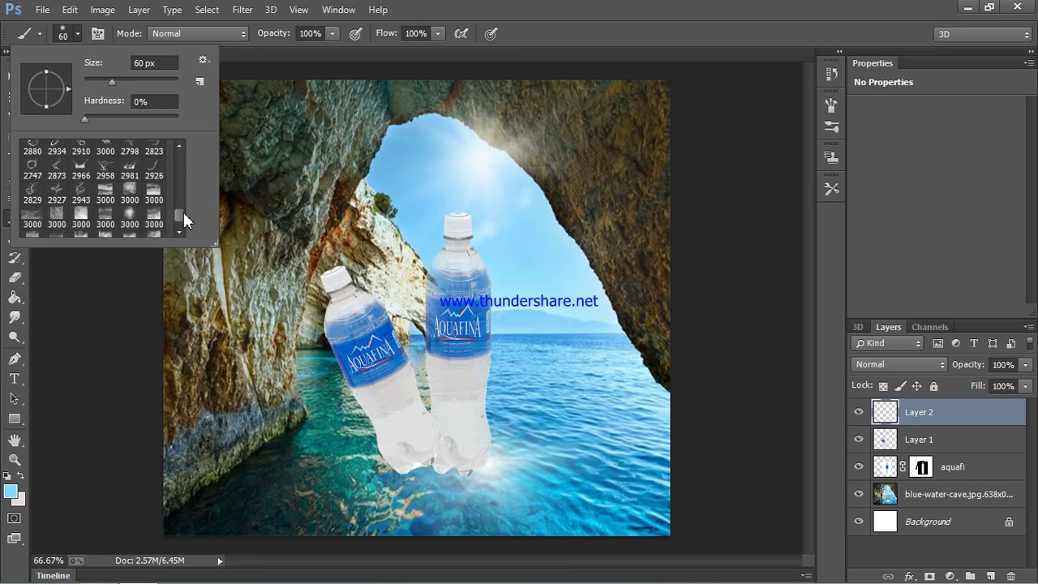
pyautogui.doubleClick(99, 170)
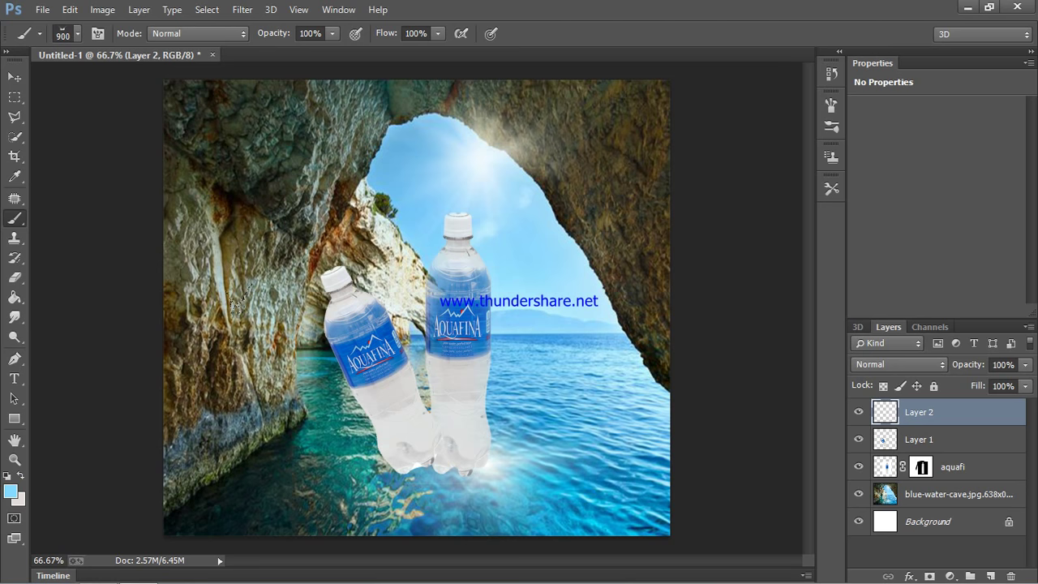
# Step: Stamp three light-blue splashes around the bases of both bottles on Layer 2
pyautogui.click(415, 426)
pyautogui.click(443, 411)
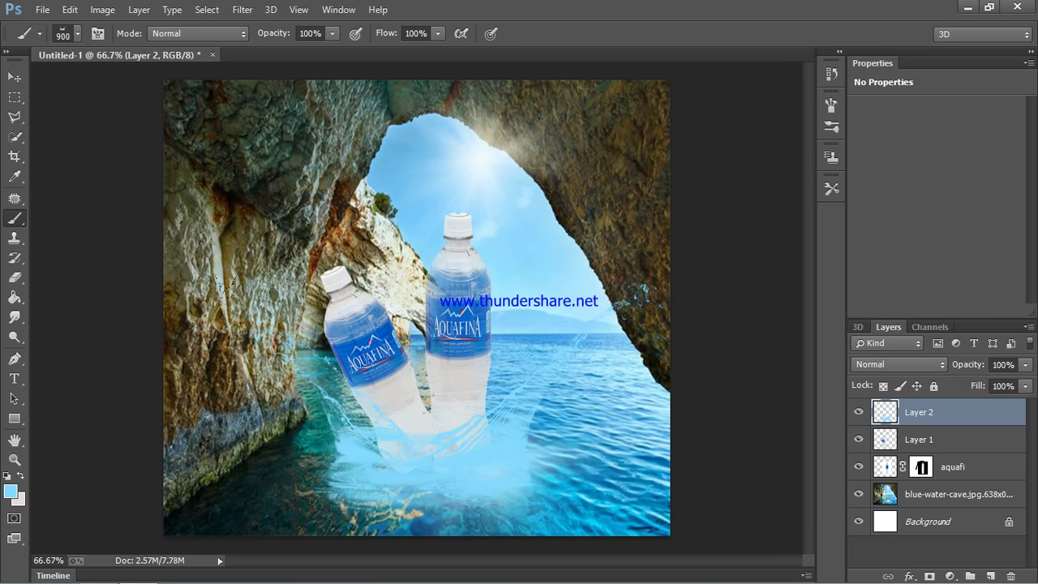
pyautogui.click(434, 396)
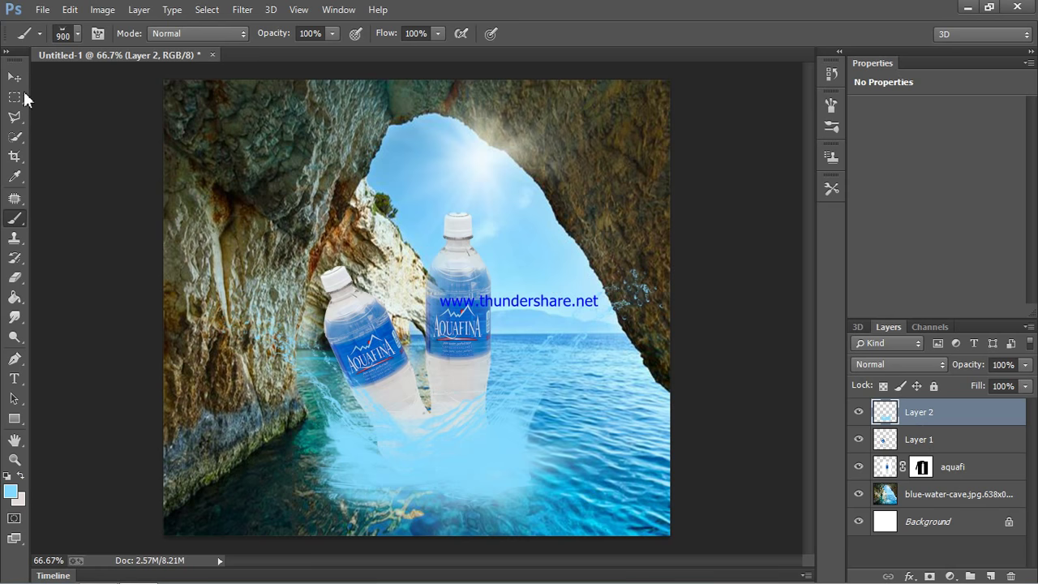
pyautogui.click(14, 76)
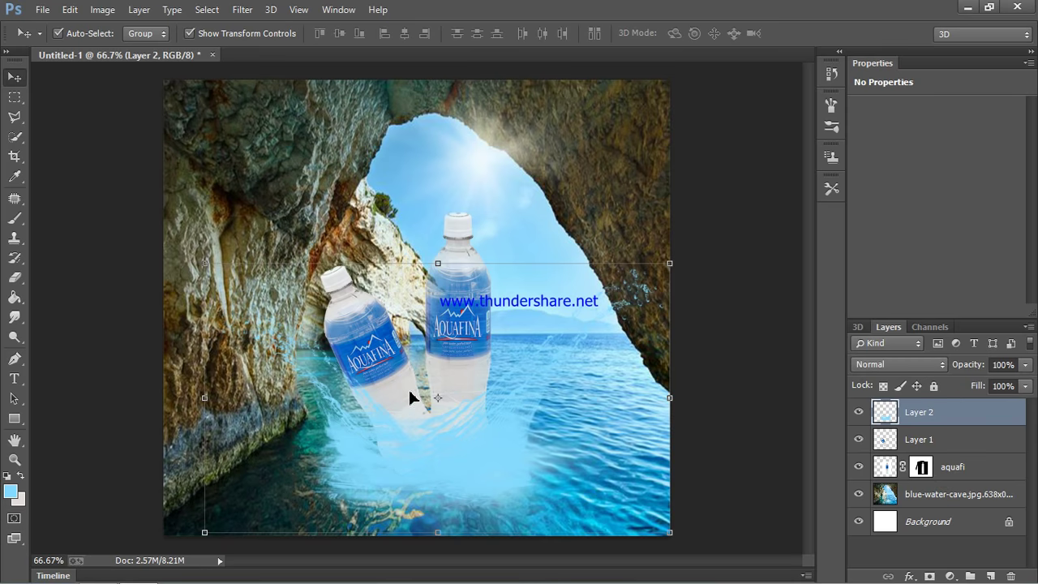
# Step: Merge Layer 1 and the aquafi layer into a single bottle layer
pyautogui.click(925, 440)
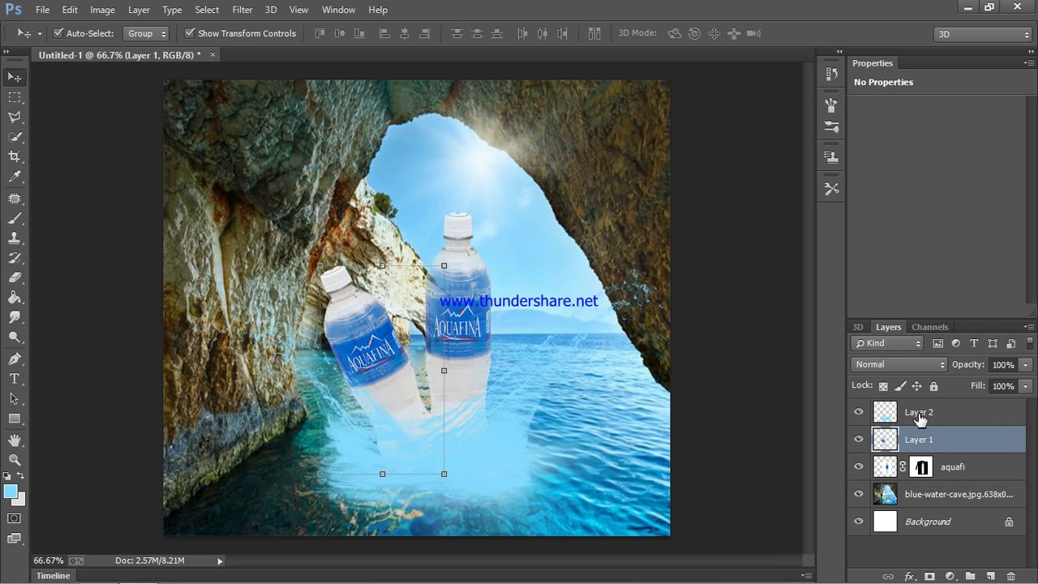
pyautogui.keyDown('shift'); pyautogui.click(920, 415); pyautogui.keyUp('shift')
pyautogui.keyDown('shift'); pyautogui.click(947, 465); pyautogui.keyUp('shift')
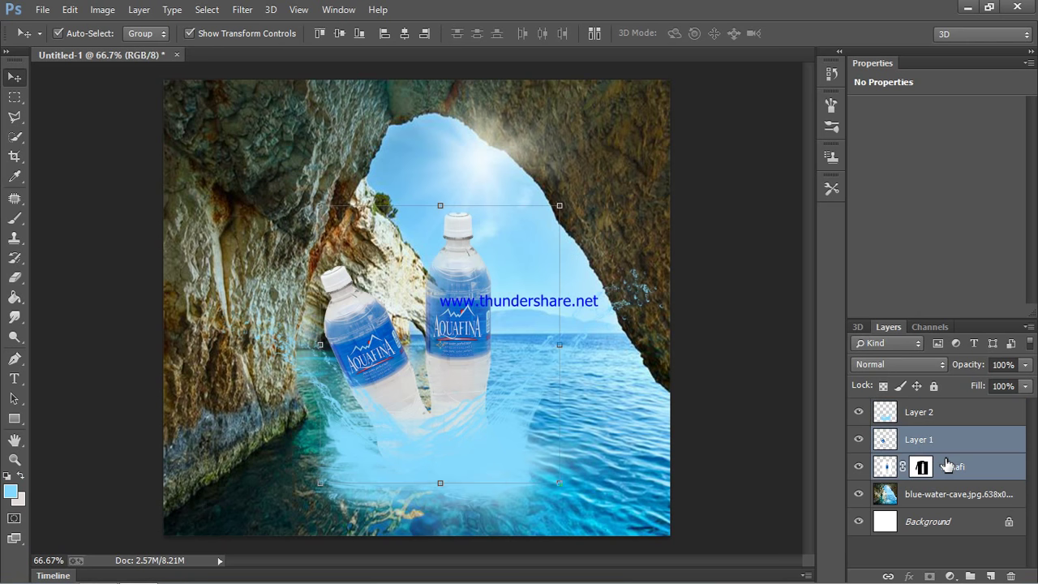
pyautogui.keyDown('shift'); pyautogui.click(940, 412); pyautogui.keyUp('shift')
pyautogui.keyDown('shift'); pyautogui.click(947, 466); pyautogui.keyUp('shift')
pyautogui.hotkey('ctrl', 'e')
# Step: Scale the bottles to about 70% × 74%, raise them, and move Layer 2's splash up beneath
pyautogui.moveTo(560, 209); pyautogui.dragTo(486, 287)
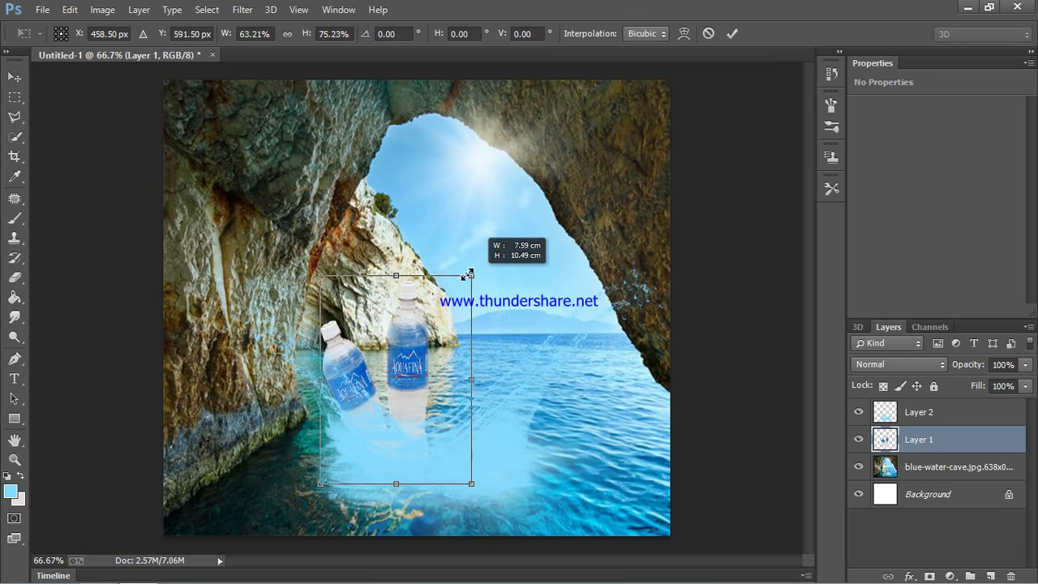
pyautogui.moveTo(427, 363)
pyautogui.mouseDown()
pyautogui.moveTo(467, 320)
pyautogui.moveTo(451, 318)
pyautogui.mouseUp()
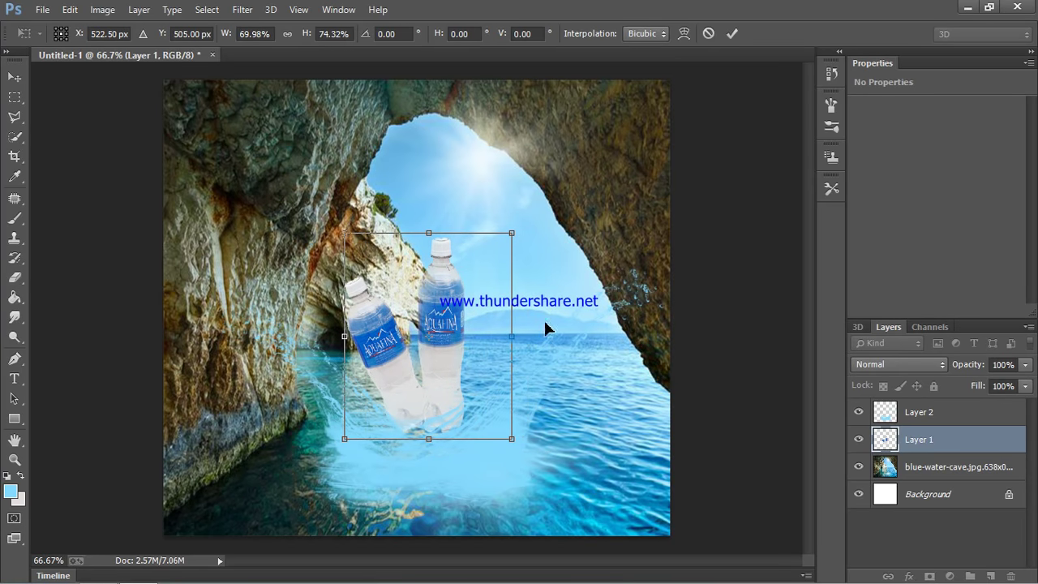
pyautogui.press('Return')
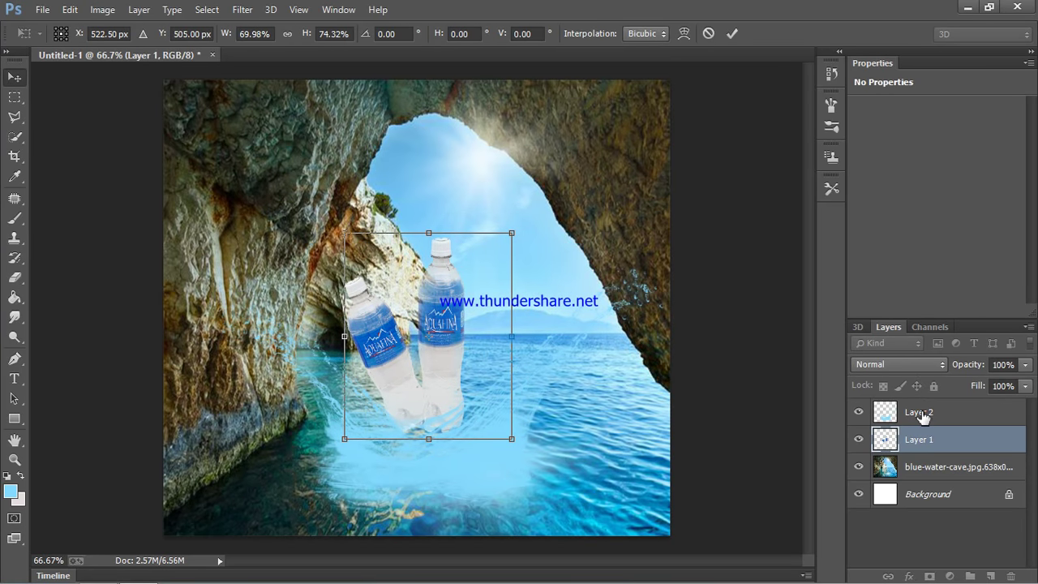
pyautogui.click(922, 416)
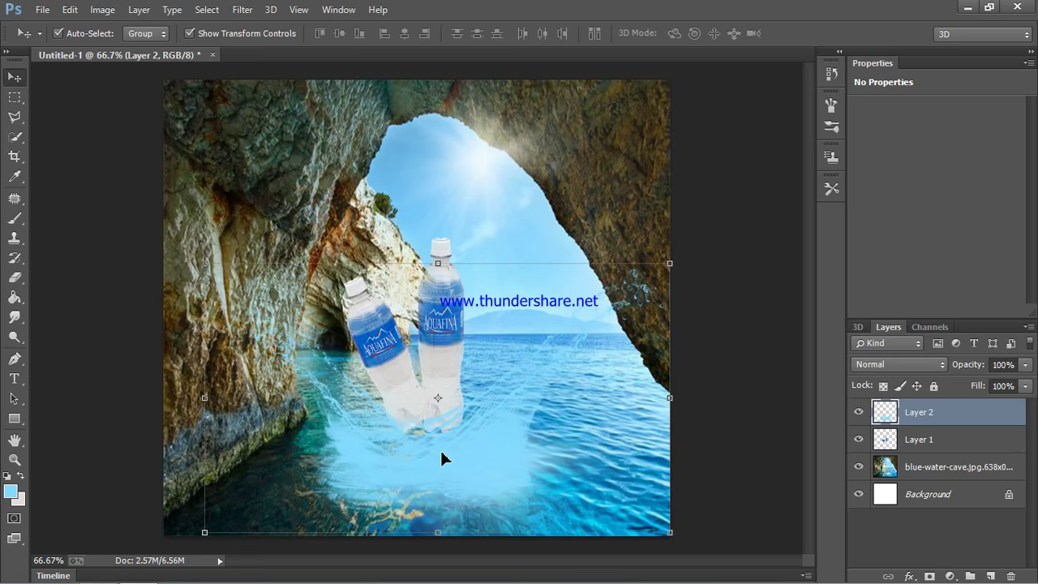
pyautogui.moveTo(441, 452); pyautogui.dragTo(442, 425)
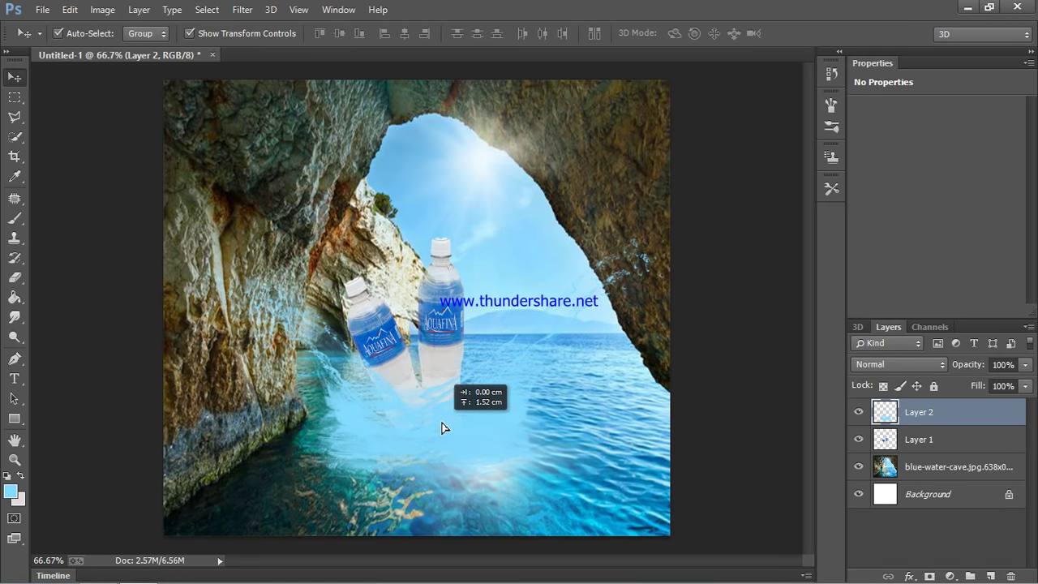
pyautogui.moveTo(444, 429); pyautogui.dragTo(443, 429)
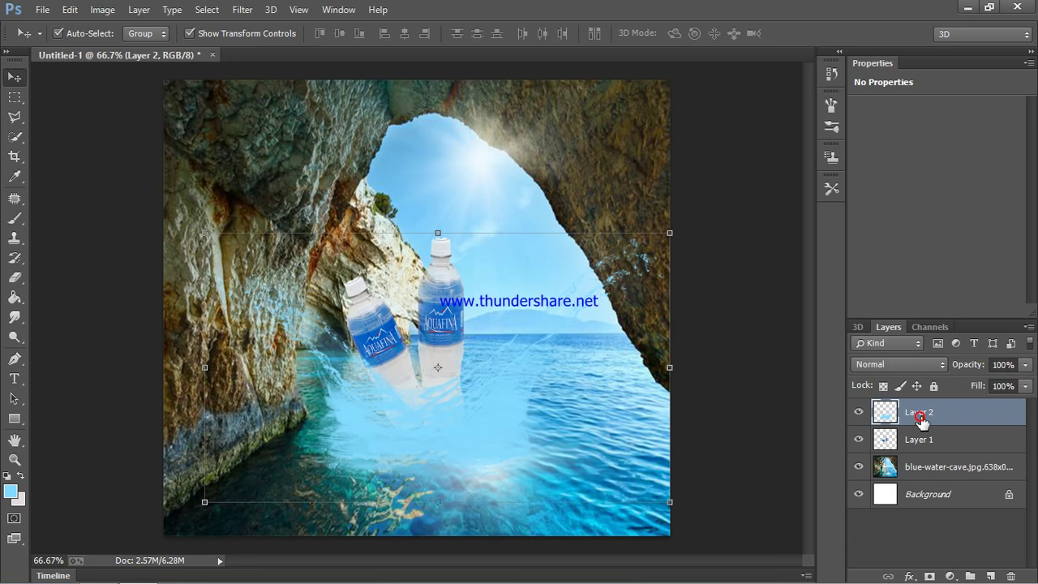
pyautogui.keyDown('shift'); pyautogui.click(923, 440); pyautogui.keyUp('shift')
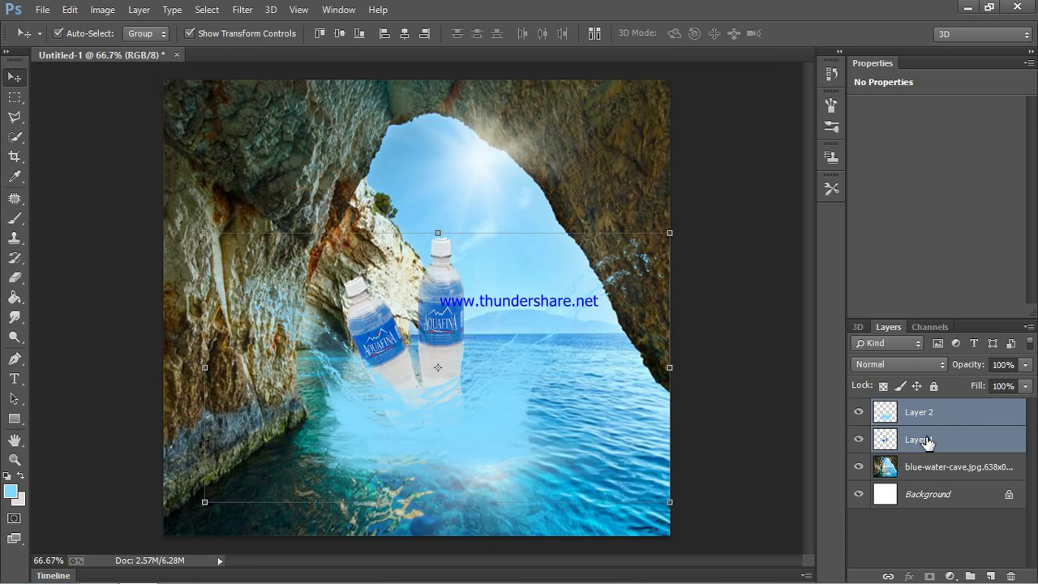
# Step: Merge the bottles and splash into one layer, shrink it, and lower it into the cave water
pyautogui.hotkey('ctrl', 'e')
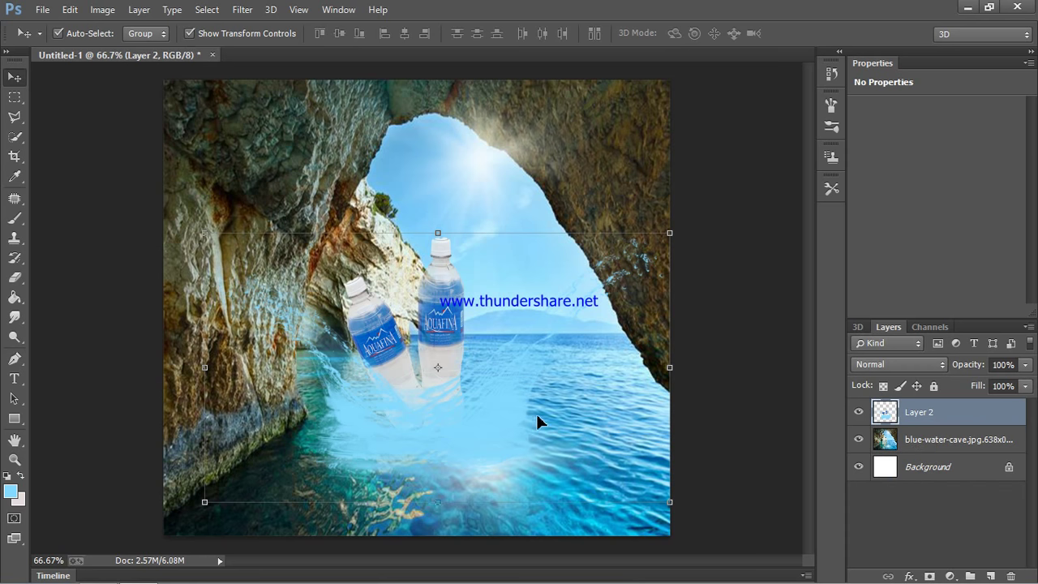
pyautogui.moveTo(669, 504)
pyautogui.mouseDown()
pyautogui.moveTo(491, 469)
pyautogui.moveTo(736, 469)
pyautogui.mouseUp()
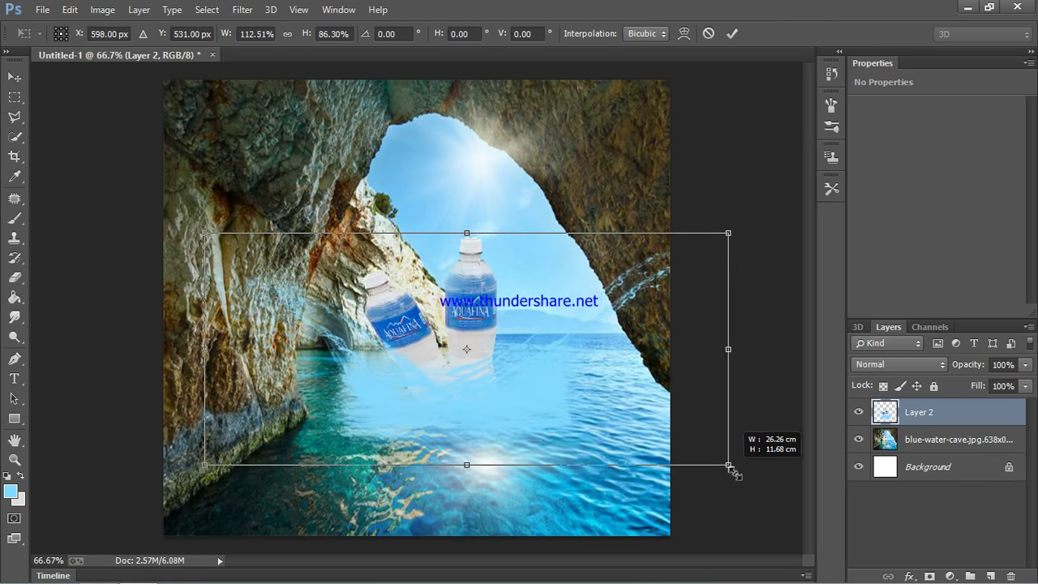
pyautogui.moveTo(478, 414)
pyautogui.mouseDown()
pyautogui.moveTo(495, 442)
pyautogui.moveTo(475, 441)
pyautogui.mouseUp()
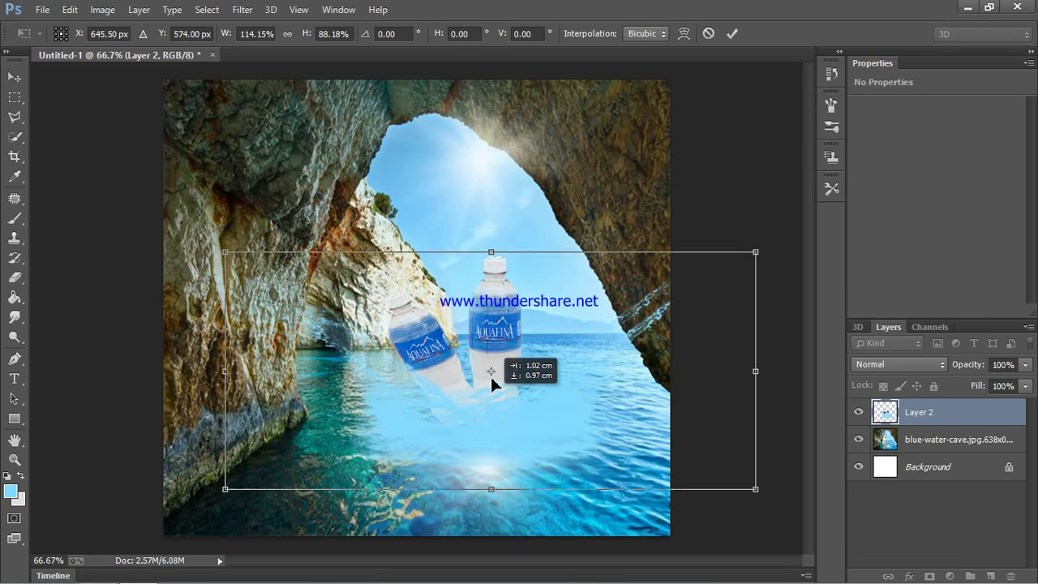
pyautogui.moveTo(478, 445); pyautogui.dragTo(479, 440)
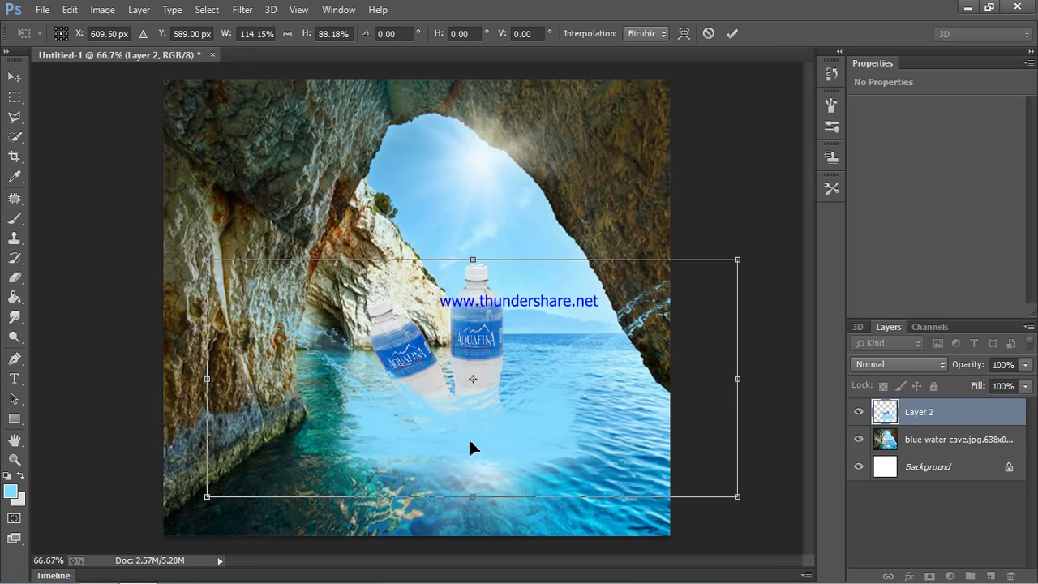
pyautogui.press('Return')
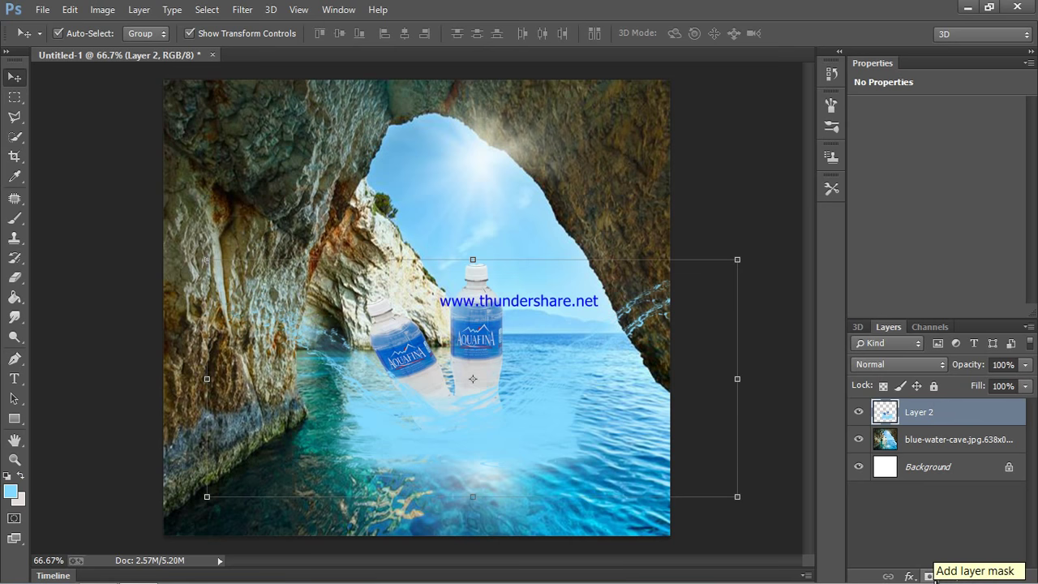
pyautogui.click(930, 575)
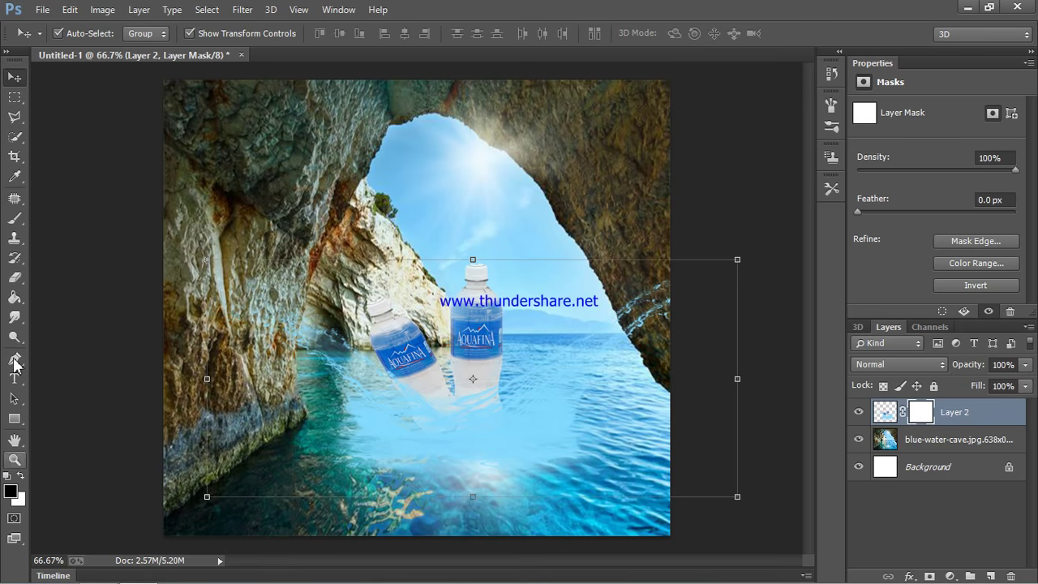
# Step: Set the Brush Tool to a soft round, 0% hardness preset at 40 pixels
pyautogui.click(14, 217)
pyautogui.click(49, 217)
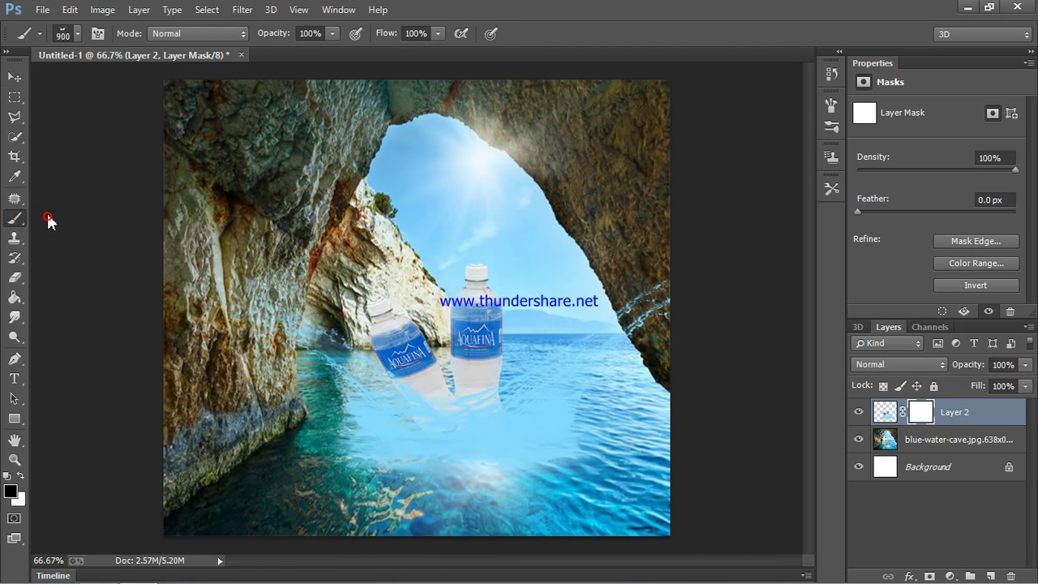
pyautogui.click(76, 35)
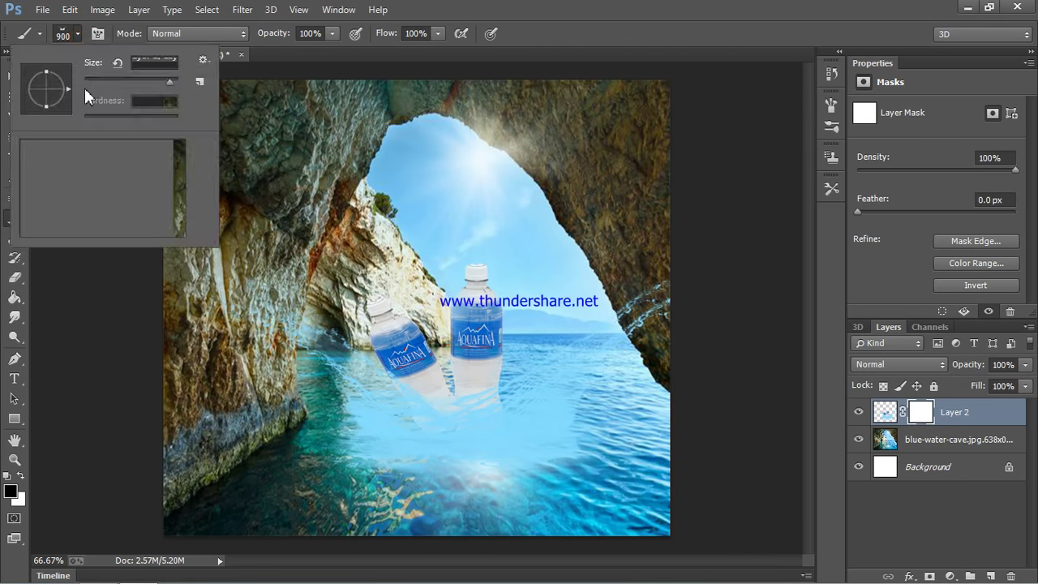
pyautogui.moveTo(178, 212); pyautogui.dragTo(189, 144)
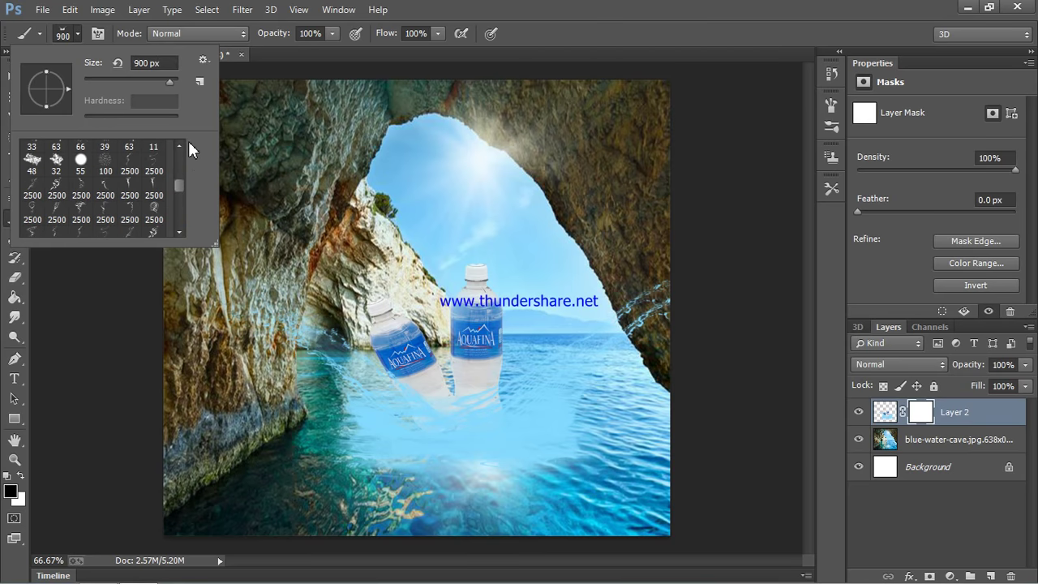
pyautogui.moveTo(173, 184); pyautogui.dragTo(178, 146)
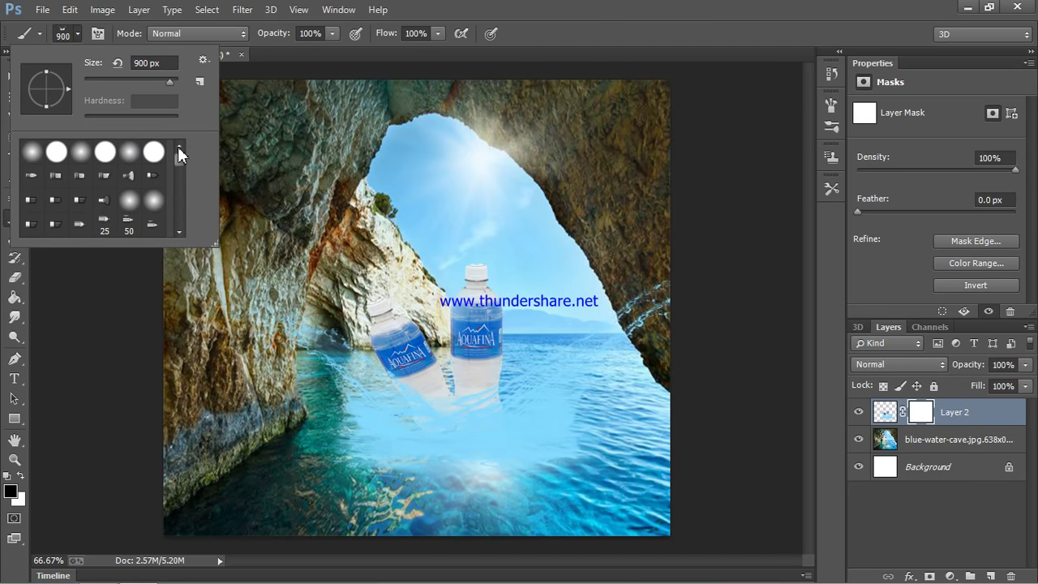
pyautogui.click(26, 153)
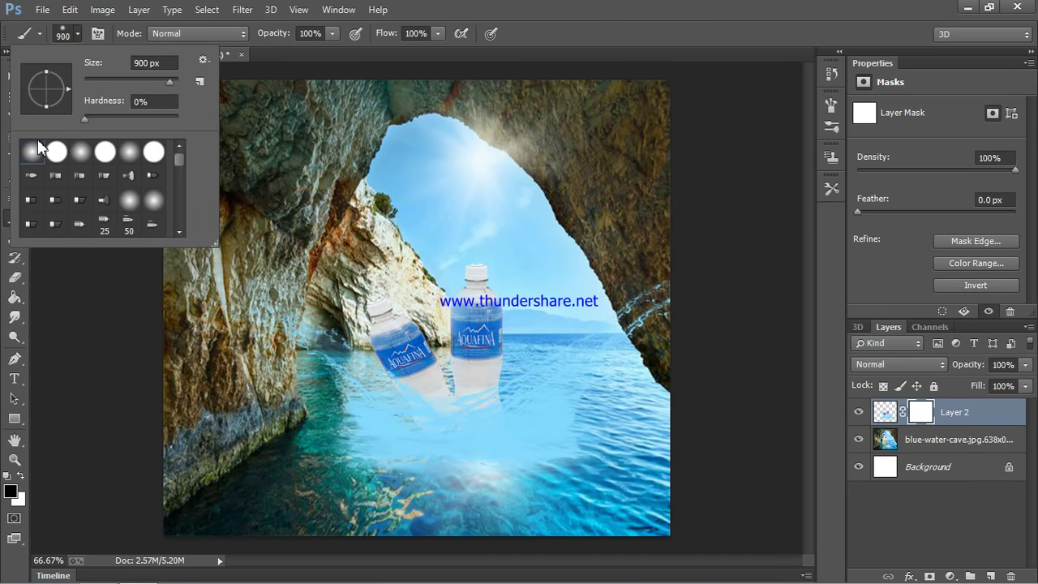
pyautogui.doubleClick(37, 153)
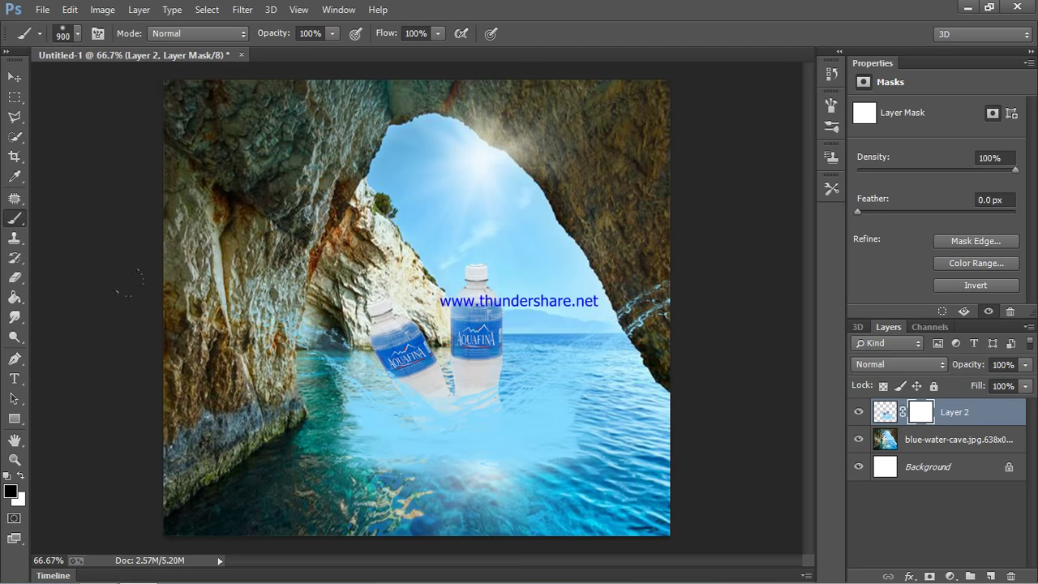
pyautogui.press('[')
pyautogui.press('[')
pyautogui.press('[')
# Step: Paint black on the mask along the splash's hard lower edge to fade it
pyautogui.moveTo(357, 451); pyautogui.dragTo(399, 472)
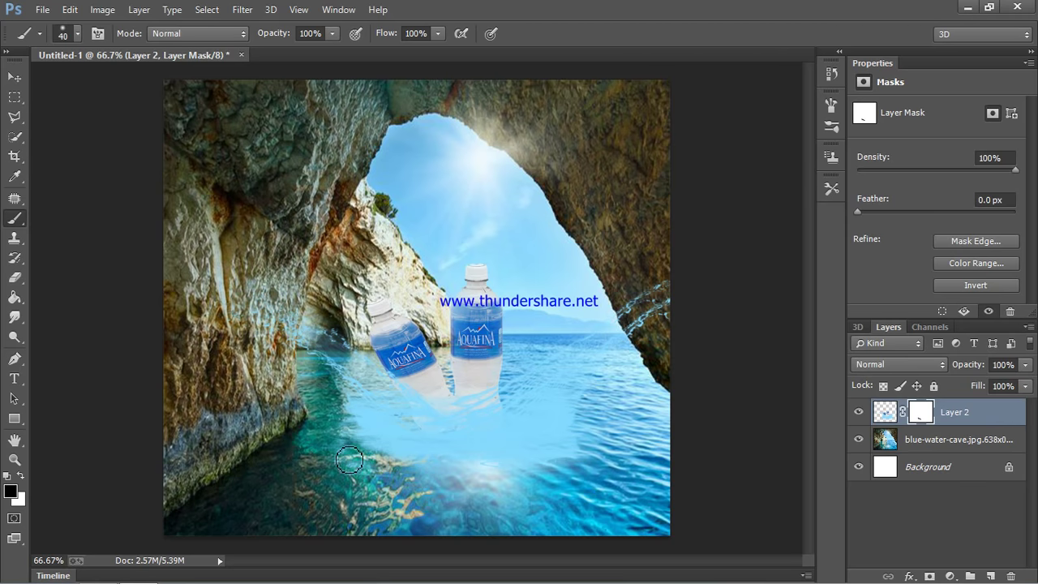
pyautogui.moveTo(385, 470)
pyautogui.mouseDown()
pyautogui.moveTo(507, 489)
pyautogui.moveTo(491, 479)
pyautogui.moveTo(599, 468)
pyautogui.mouseUp()
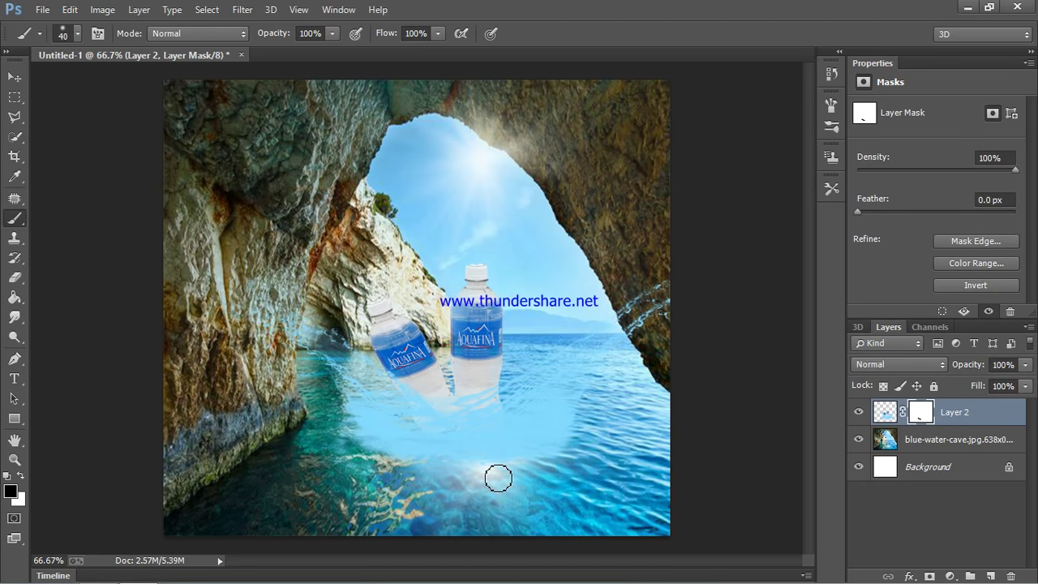
pyautogui.moveTo(465, 484); pyautogui.dragTo(433, 478)
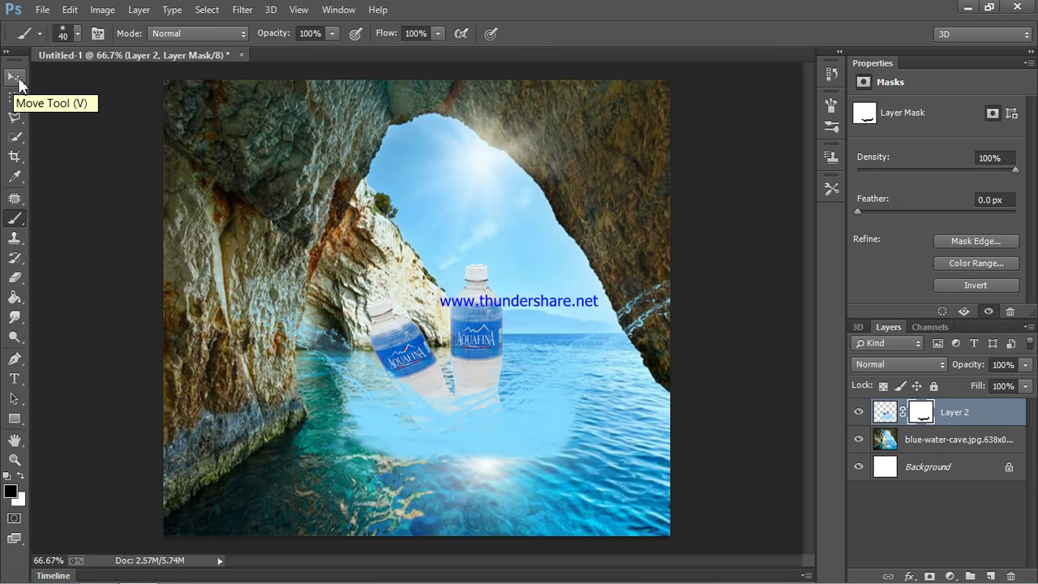
# Step: Shrink and narrow the bottles-and-splash layer, then bring it back down into the water
pyautogui.click(20, 85)
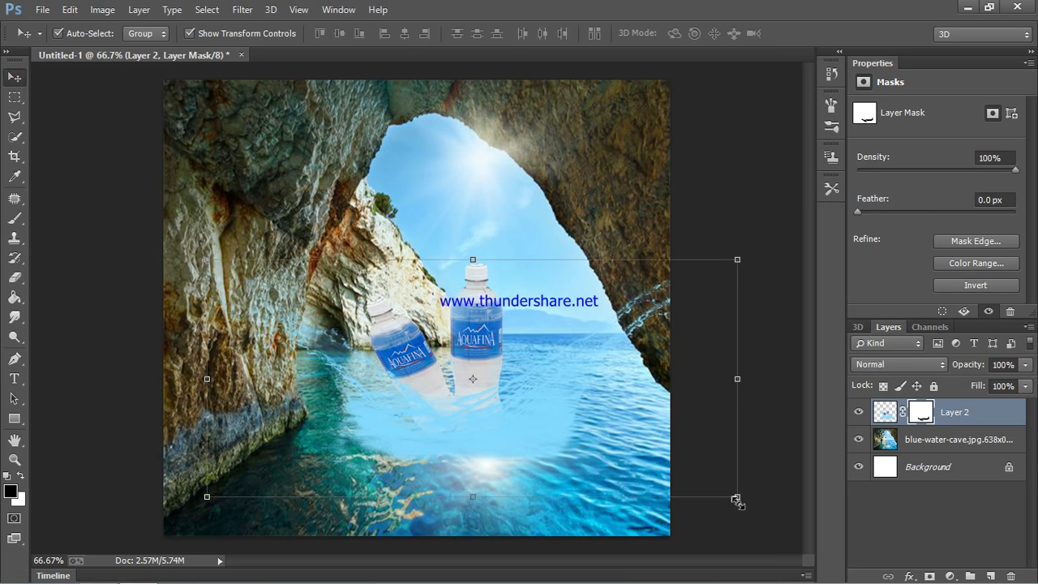
pyautogui.moveTo(735, 499); pyautogui.dragTo(630, 460)
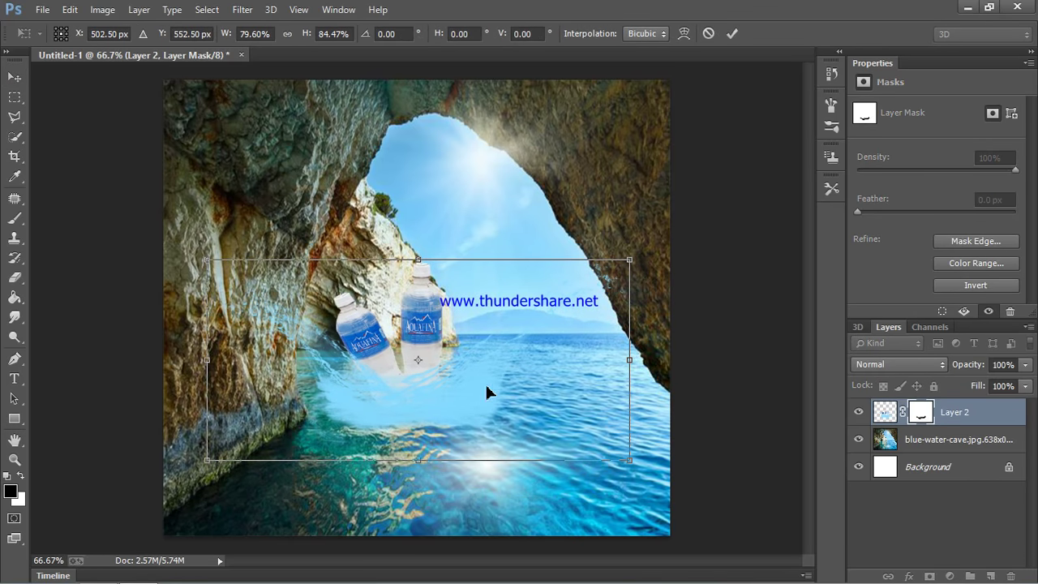
pyautogui.moveTo(486, 392); pyautogui.dragTo(584, 320)
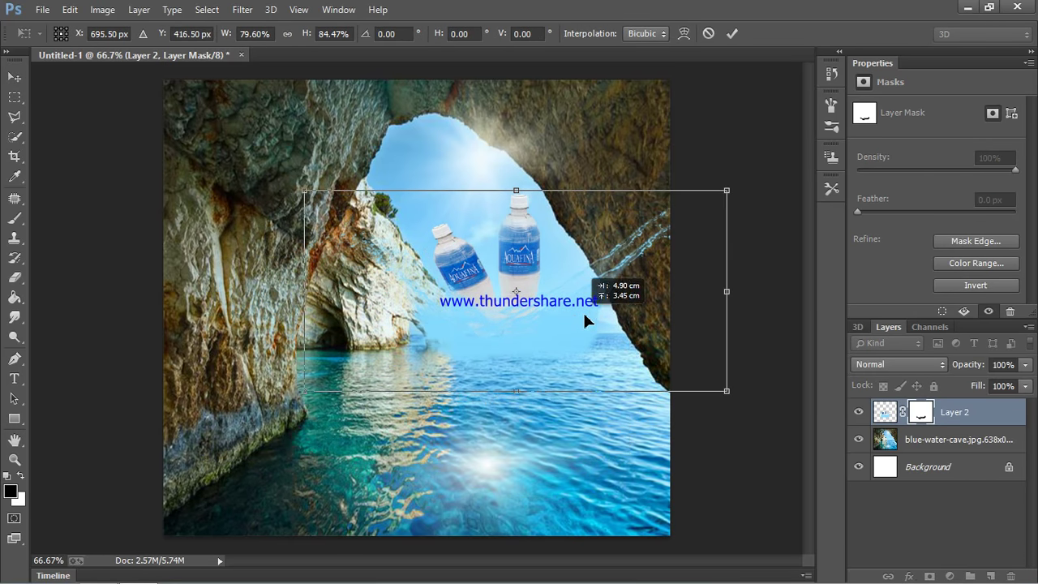
pyautogui.moveTo(727, 291)
pyautogui.mouseDown()
pyautogui.moveTo(631, 321)
pyautogui.moveTo(565, 326)
pyautogui.mouseUp()
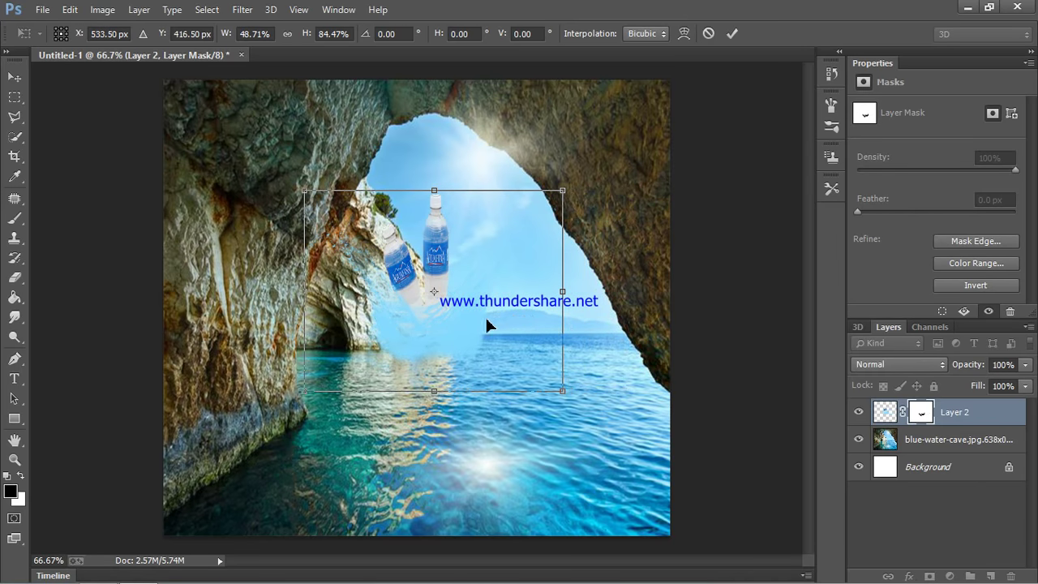
pyautogui.moveTo(485, 323); pyautogui.dragTo(558, 304)
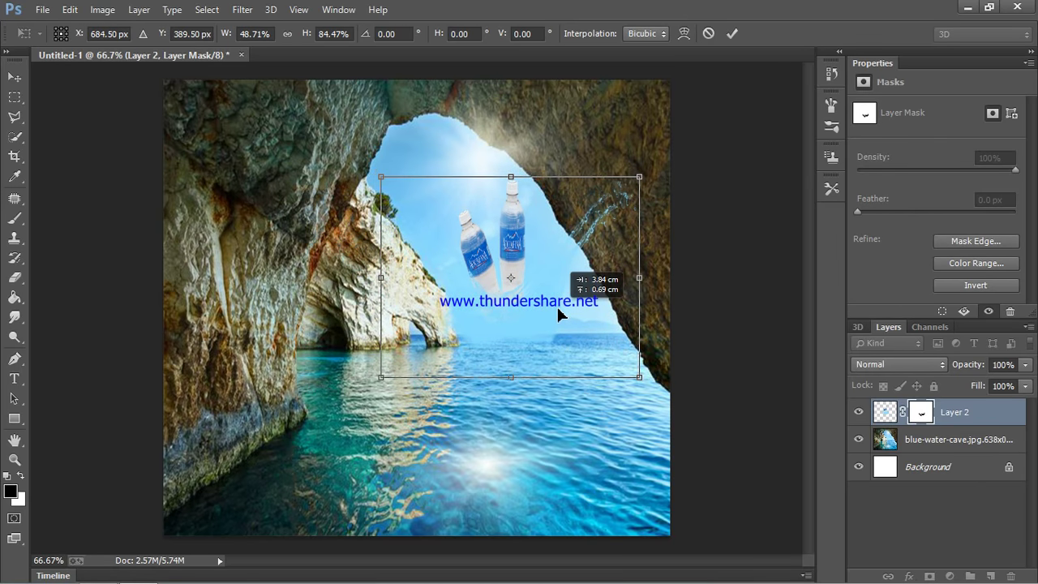
pyautogui.moveTo(528, 315)
pyautogui.mouseDown()
pyautogui.moveTo(504, 470)
pyautogui.moveTo(489, 455)
pyautogui.mouseUp()
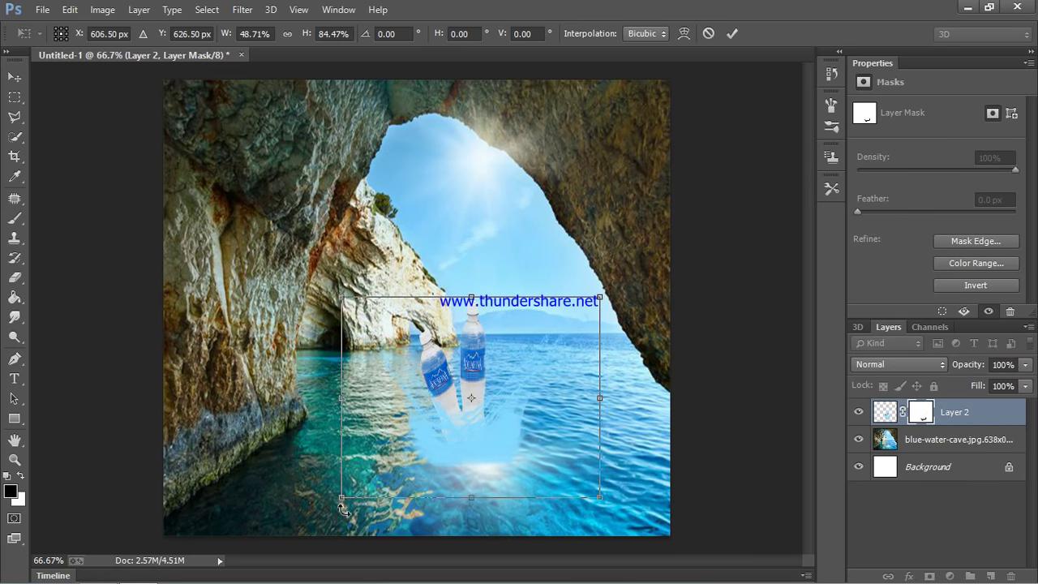
# Step: Enlarge and slightly widen the bottles, settle them over the water, and commit the transform
pyautogui.moveTo(341, 507)
pyautogui.mouseDown()
pyautogui.moveTo(272, 548)
pyautogui.moveTo(233, 545)
pyautogui.mouseUp()
pyautogui.moveTo(366, 485)
pyautogui.mouseDown()
pyautogui.moveTo(433, 444)
pyautogui.moveTo(454, 444)
pyautogui.mouseUp()
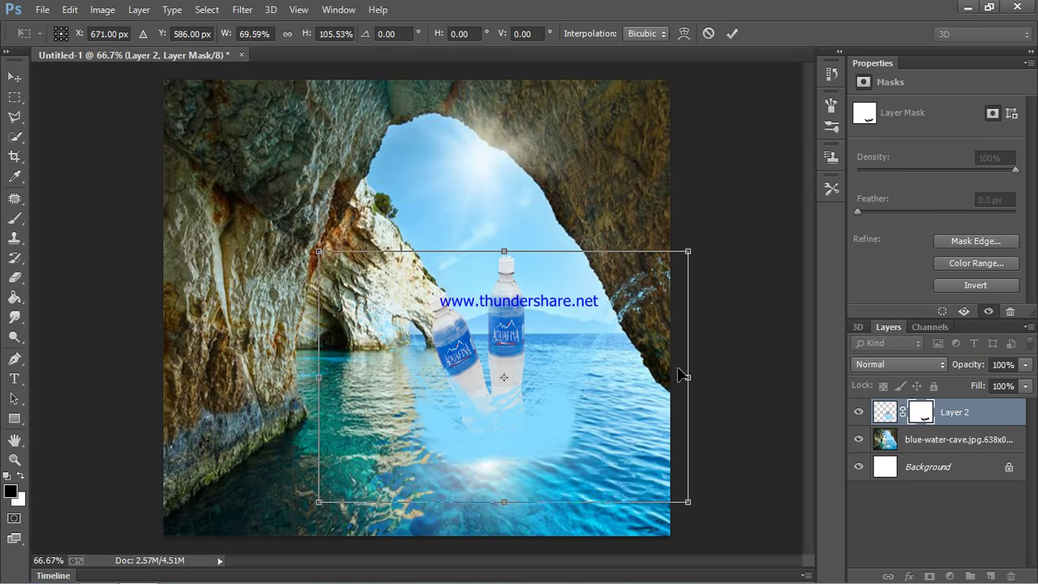
pyautogui.moveTo(689, 381); pyautogui.dragTo(706, 378)
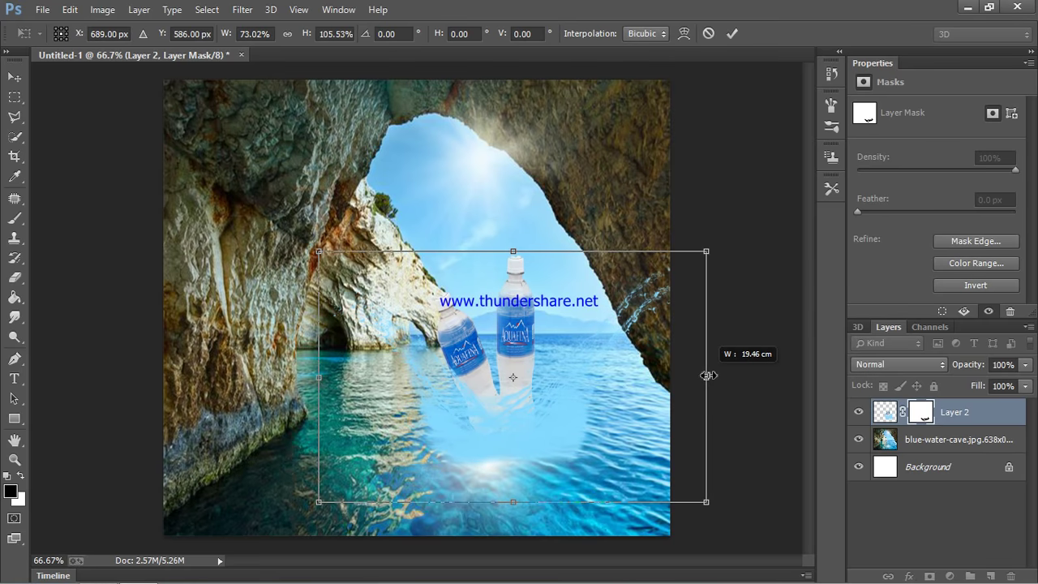
pyautogui.moveTo(570, 413); pyautogui.dragTo(529, 416)
pyautogui.moveTo(518, 405); pyautogui.dragTo(535, 397)
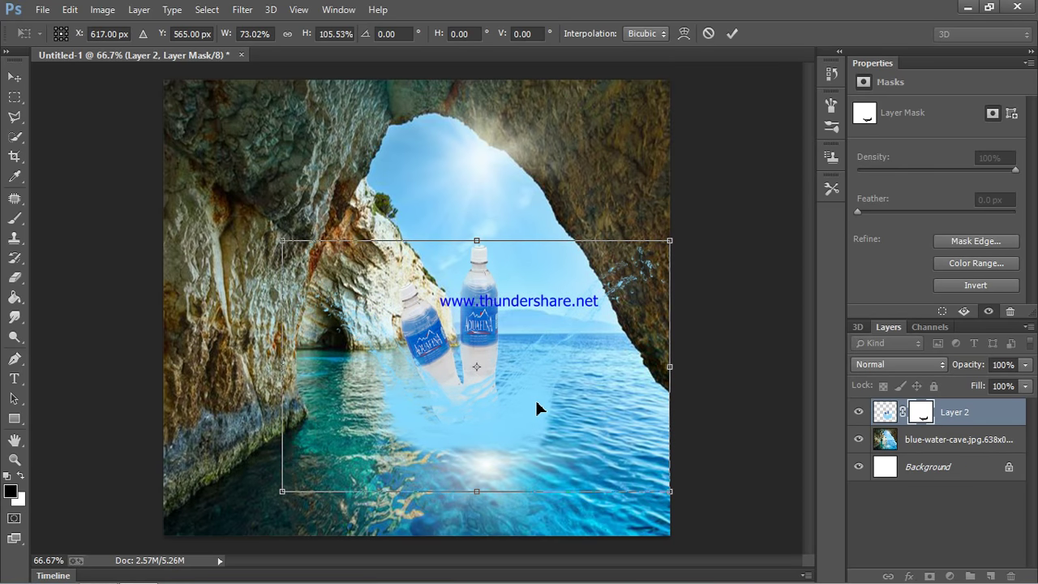
pyautogui.press('Return')
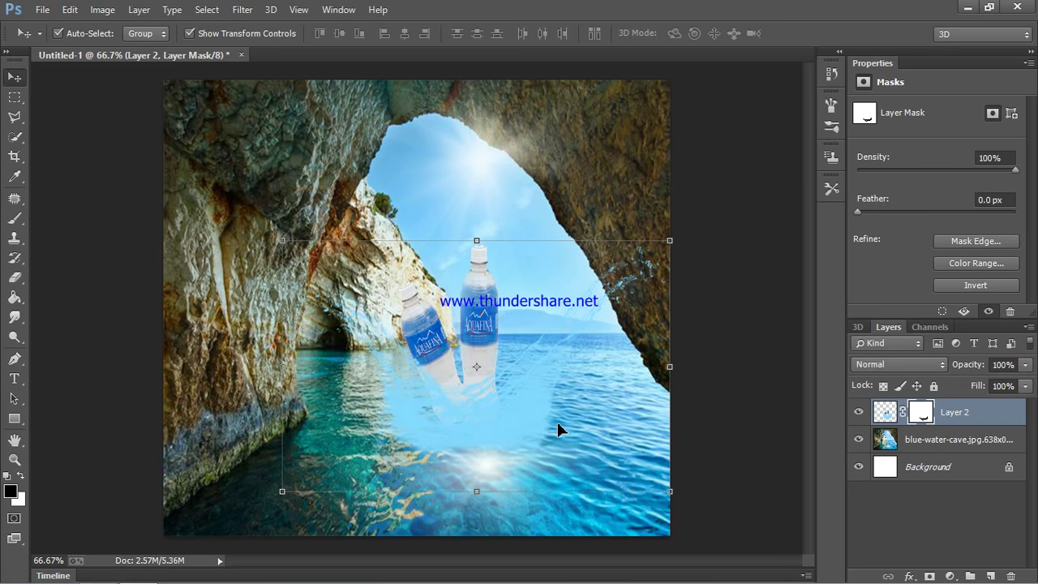
pyautogui.click(939, 474)
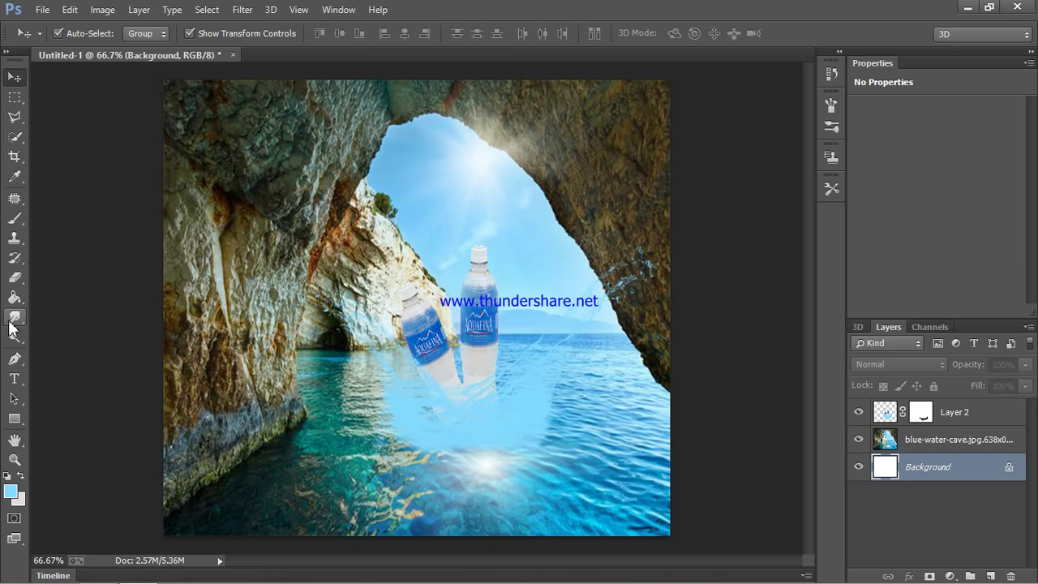
# Step: With Layer 2 selected, smudge the lit water below the splash using an enlarged Smudge brush
pyautogui.click(924, 442)
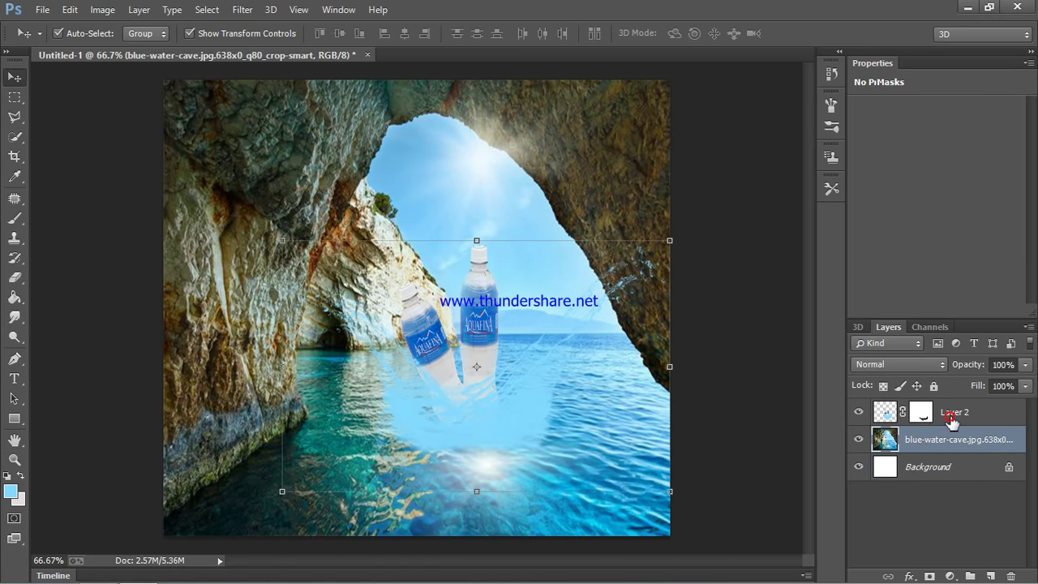
pyautogui.click(949, 415)
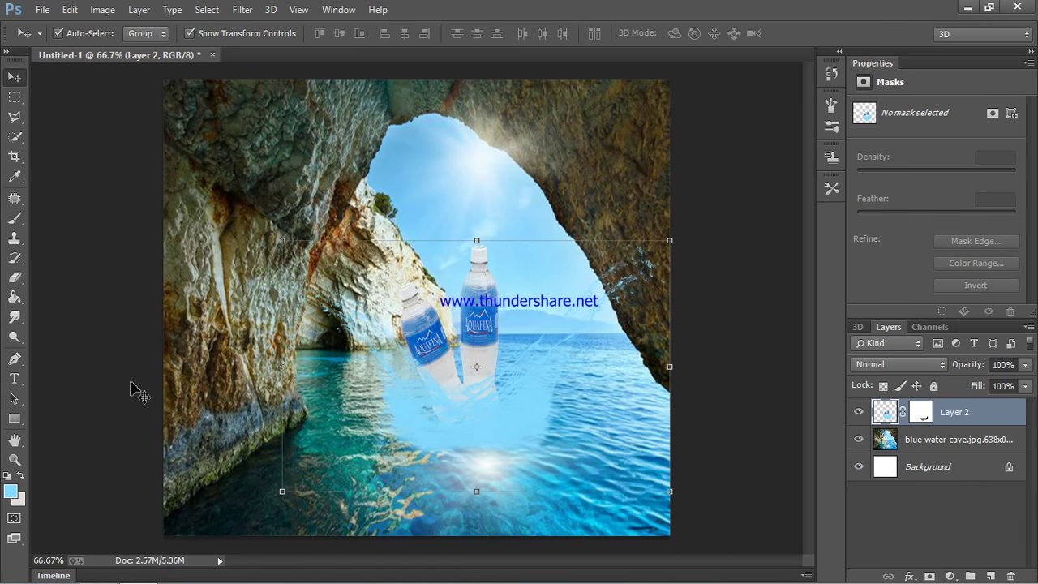
pyautogui.click(16, 321)
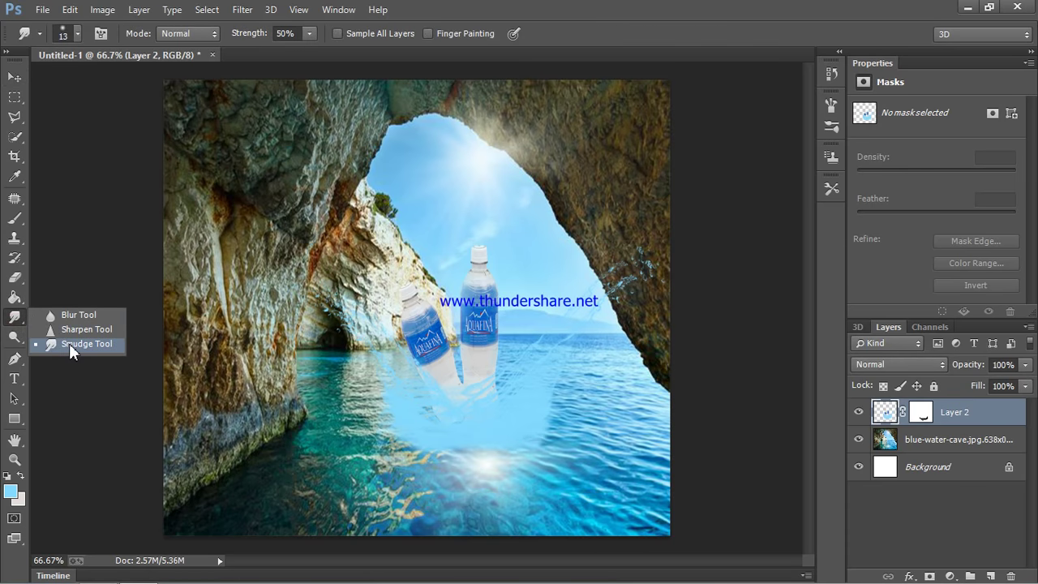
pyautogui.click(68, 343)
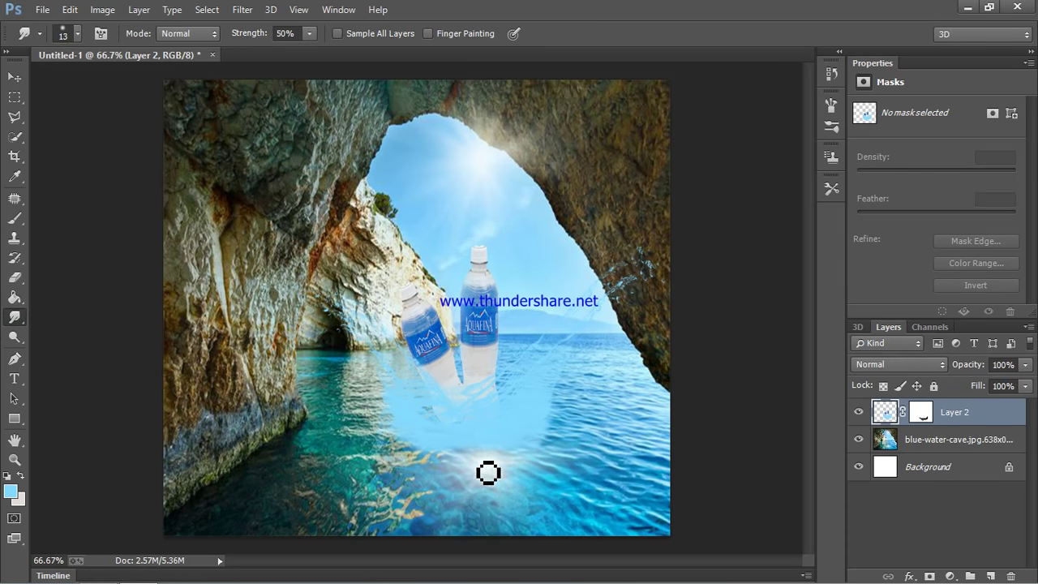
pyautogui.press(']')
pyautogui.press(']')
pyautogui.press(']')
pyautogui.press(']')
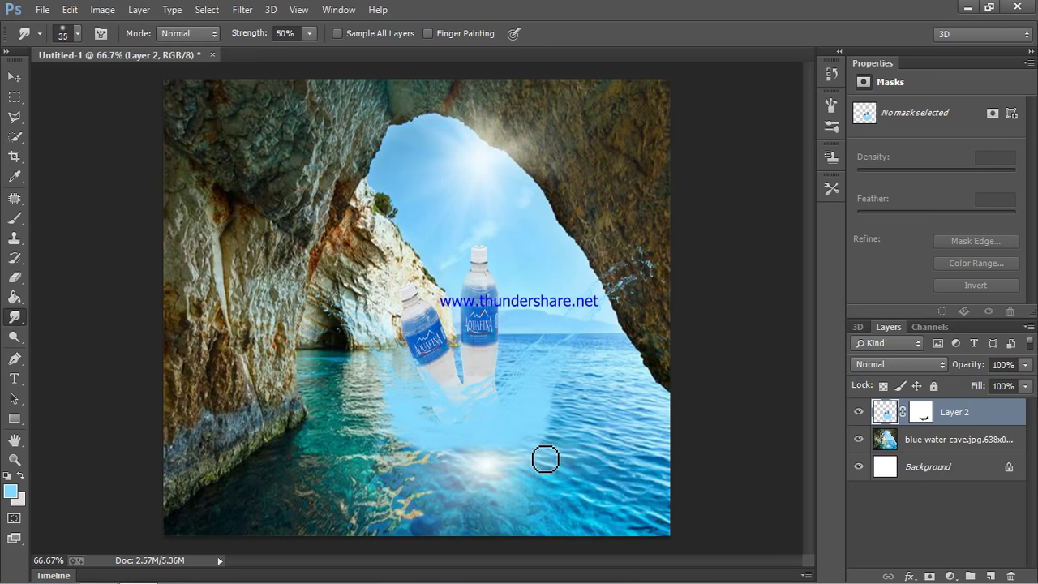
pyautogui.press(']')
pyautogui.moveTo(540, 452); pyautogui.dragTo(515, 454)
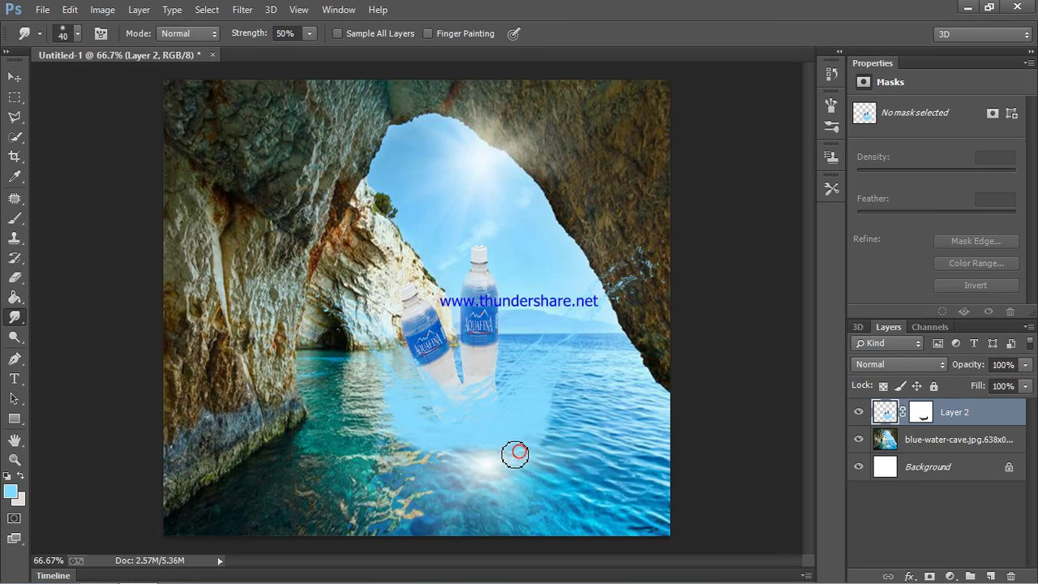
pyautogui.moveTo(515, 454); pyautogui.dragTo(411, 455)
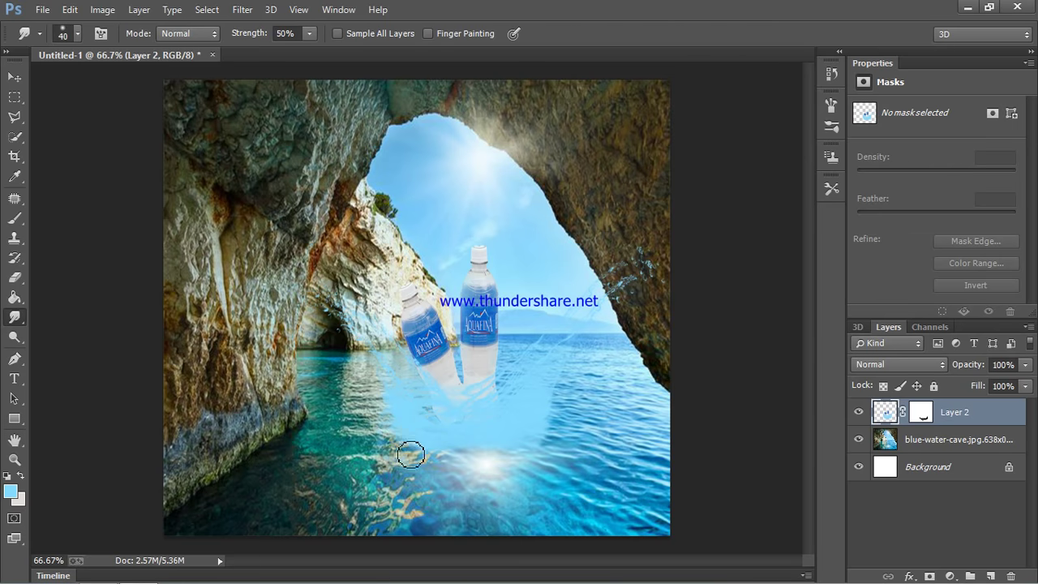
pyautogui.moveTo(411, 455); pyautogui.dragTo(415, 446)
# Step: Smudge the lit water again on Layer 2's mask
pyautogui.click(913, 419)
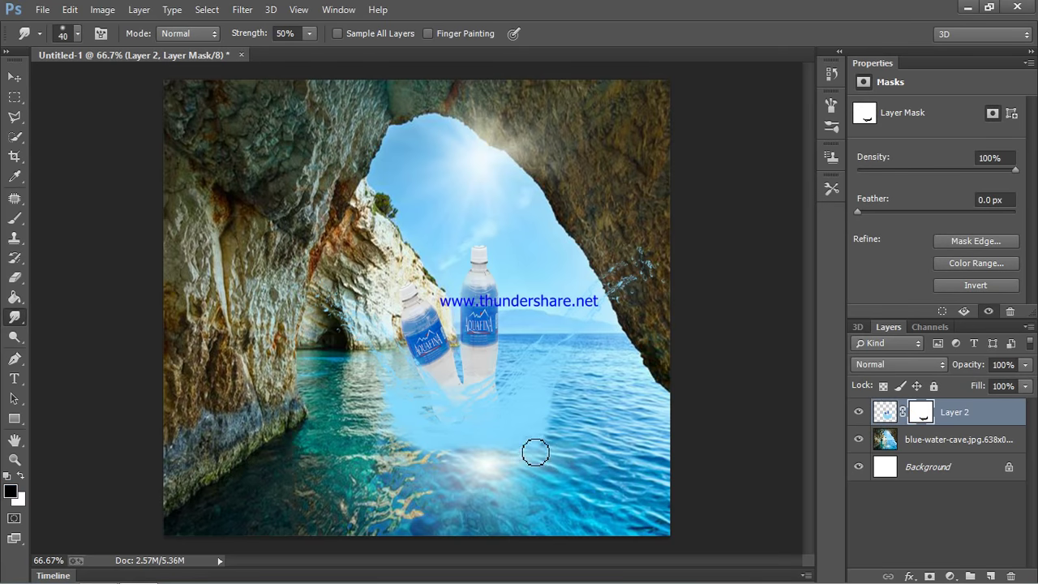
pyautogui.moveTo(531, 455)
pyautogui.mouseDown()
pyautogui.moveTo(448, 462)
pyautogui.moveTo(399, 442)
pyautogui.mouseUp()
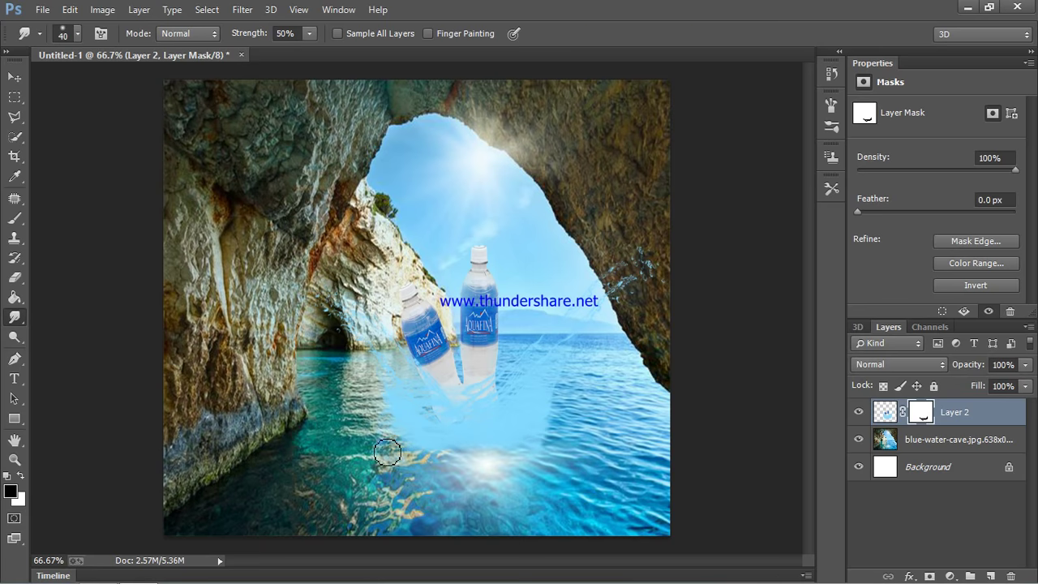
pyautogui.doubleClick(886, 451)
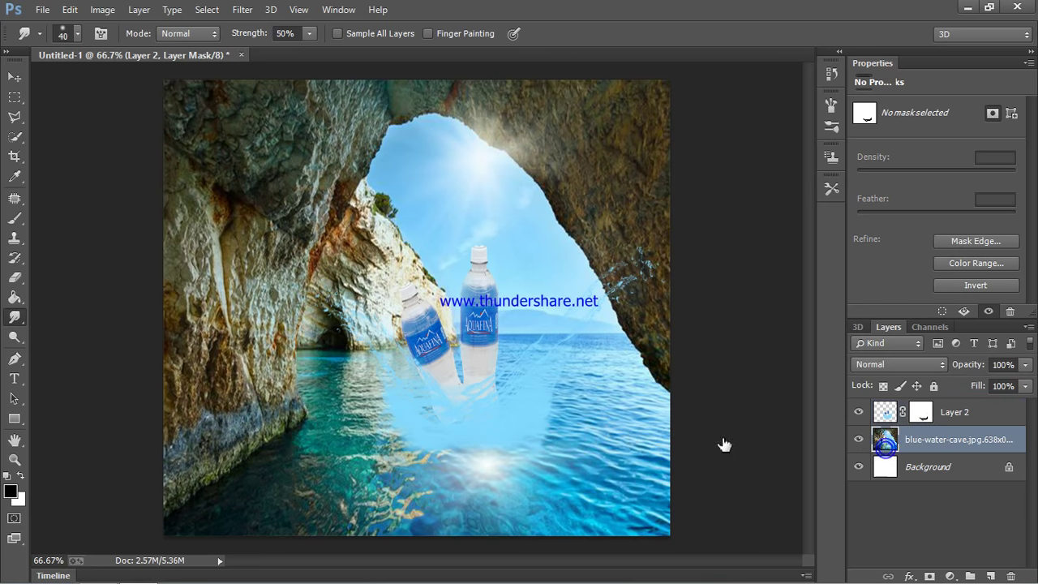
# Step: Close Layer Style unchanged, then smudge the water on the cave photo and Layer 2's mask
pyautogui.click(939, 159)
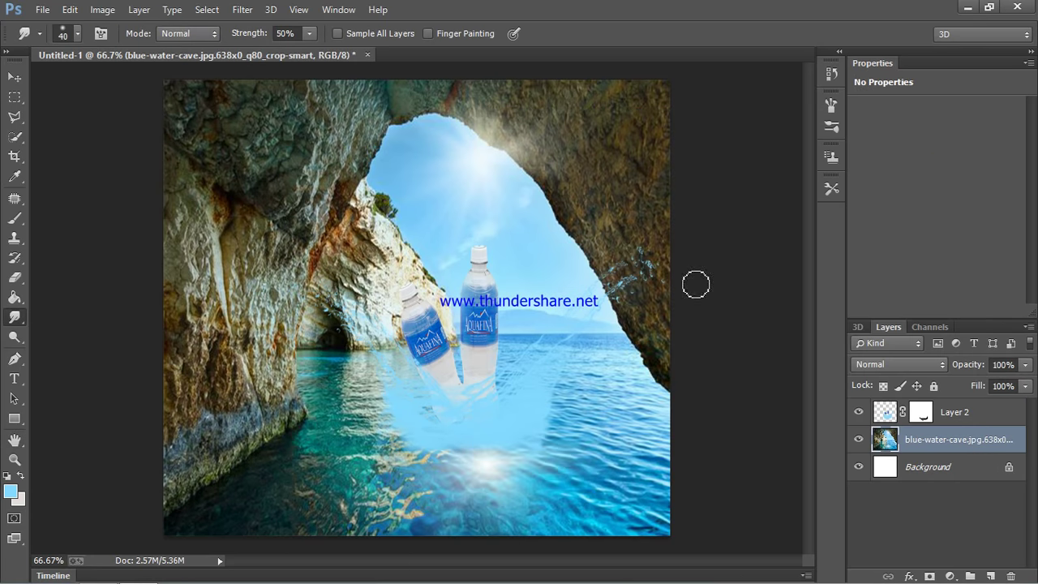
pyautogui.moveTo(532, 438)
pyautogui.mouseDown()
pyautogui.moveTo(552, 460)
pyautogui.moveTo(515, 463)
pyautogui.moveTo(519, 470)
pyautogui.moveTo(500, 447)
pyautogui.moveTo(498, 478)
pyautogui.moveTo(485, 460)
pyautogui.moveTo(433, 470)
pyautogui.moveTo(405, 456)
pyautogui.moveTo(420, 447)
pyautogui.moveTo(429, 457)
pyautogui.mouseUp()
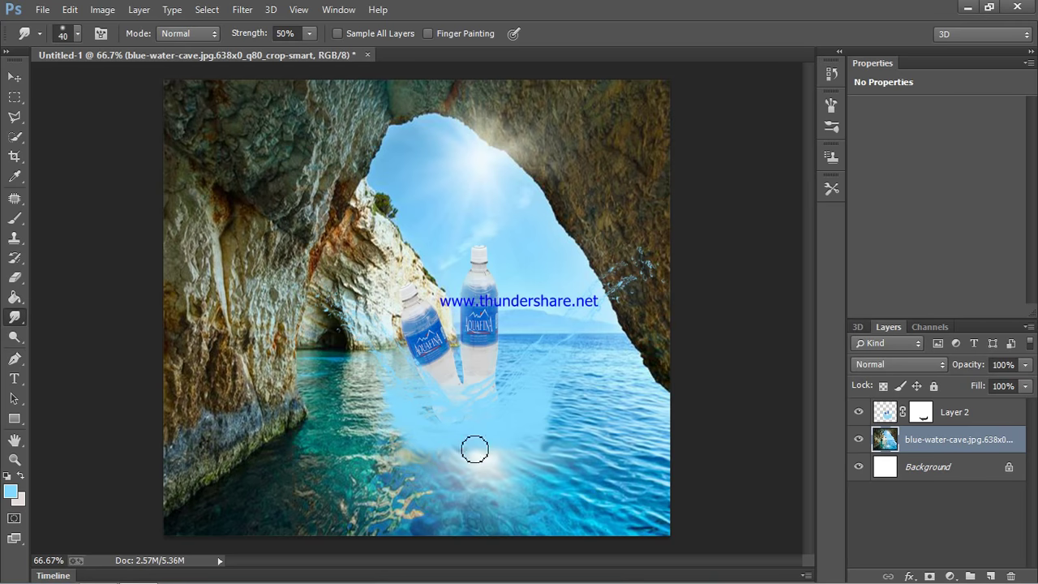
pyautogui.moveTo(551, 436)
pyautogui.mouseDown()
pyautogui.moveTo(551, 424)
pyautogui.moveTo(567, 455)
pyautogui.mouseUp()
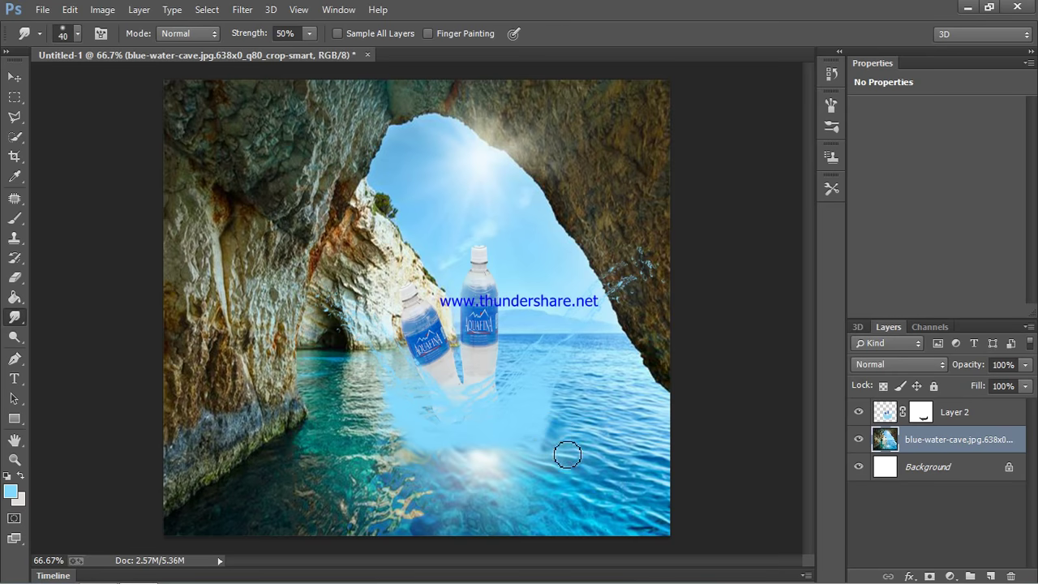
pyautogui.click(918, 415)
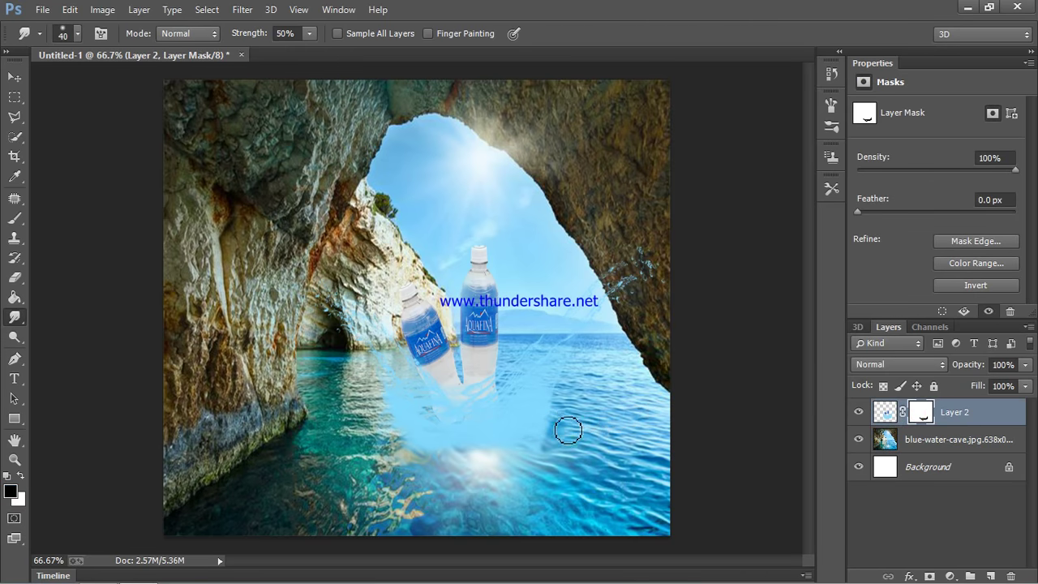
pyautogui.moveTo(542, 435)
pyautogui.mouseDown()
pyautogui.moveTo(555, 460)
pyautogui.moveTo(624, 460)
pyautogui.moveTo(441, 464)
pyautogui.moveTo(422, 426)
pyautogui.mouseUp()
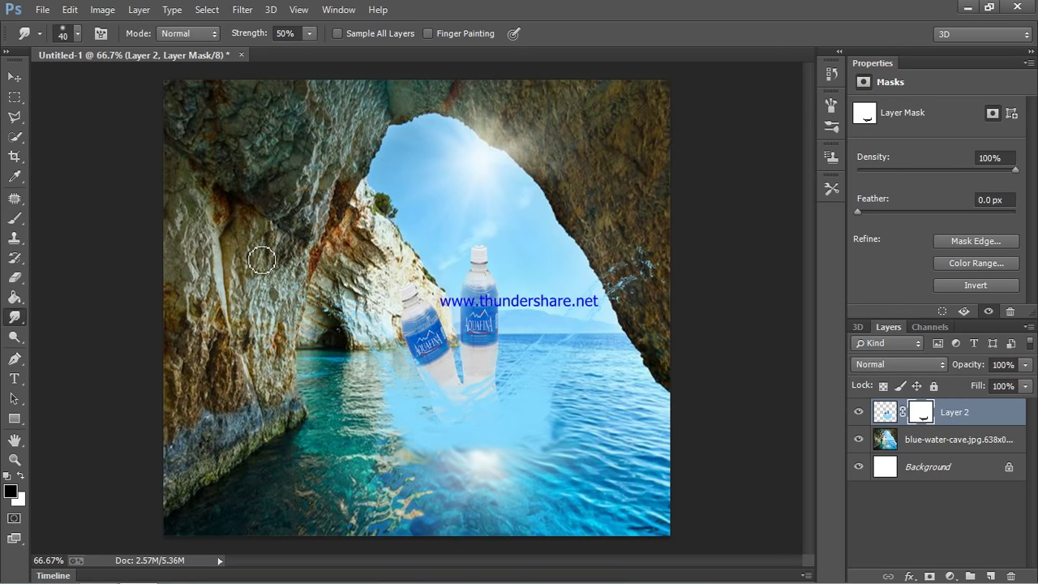
pyautogui.keyDown('ctrl'); pyautogui.click(958, 445); pyautogui.keyUp('ctrl')
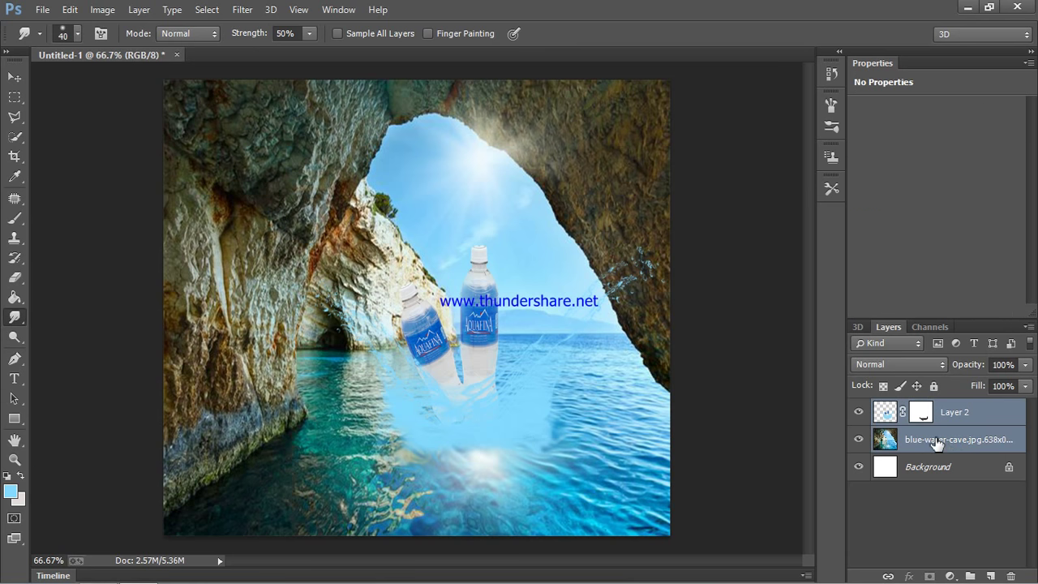
# Step: Merge the bottle layer and cave photo into a single Layer 2
pyautogui.hotkey('ctrl', 'e')
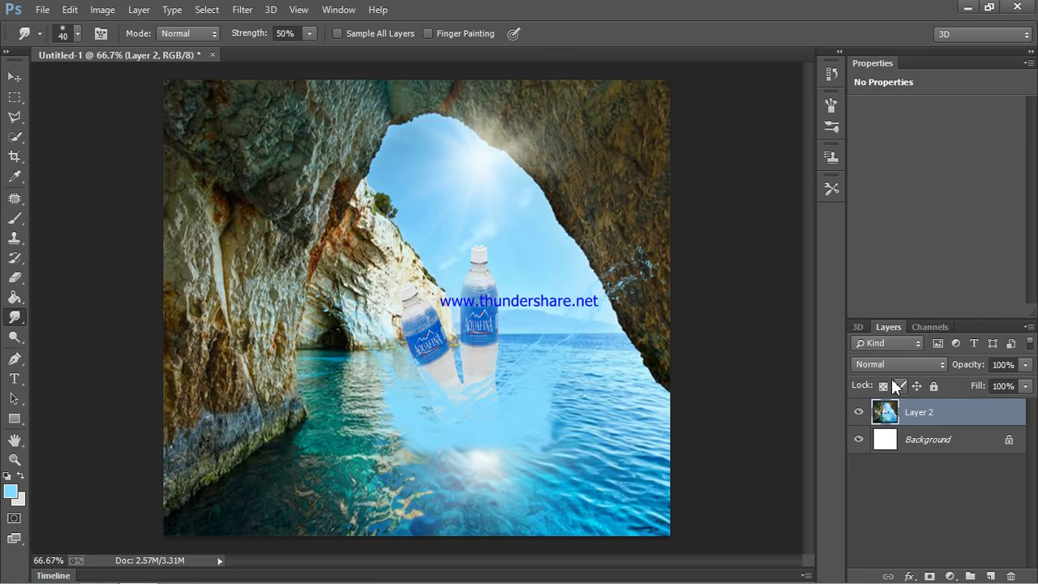
pyautogui.click(870, 368)
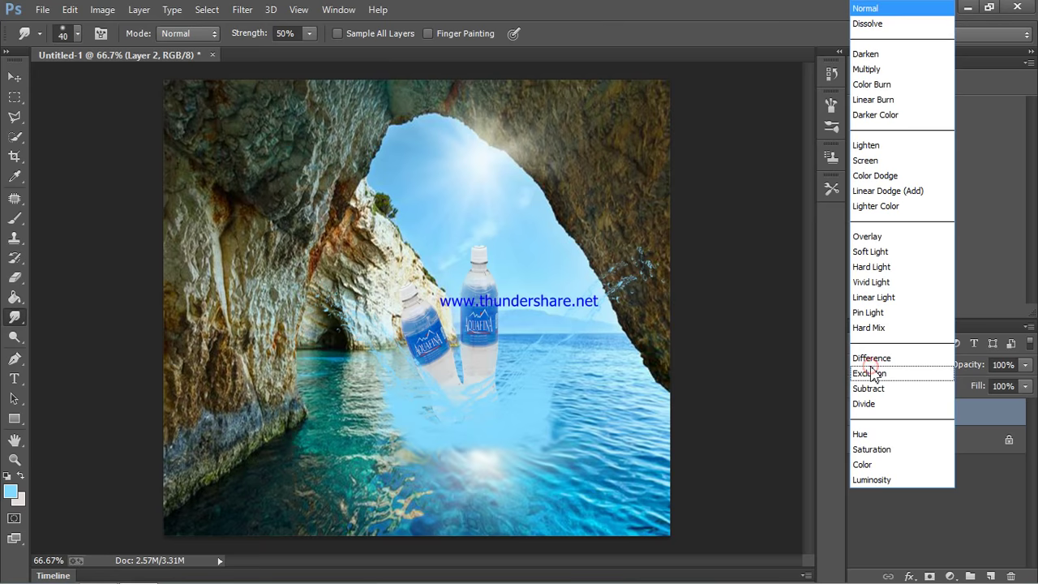
pyautogui.click(857, 8)
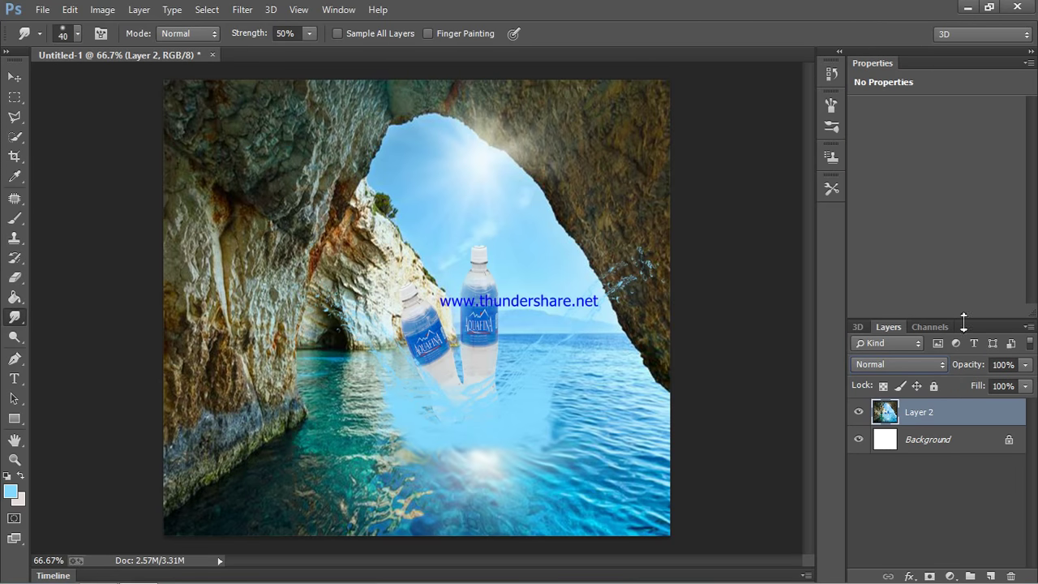
# Step: Preview blend modes from Darken through Luminosity, then return Layer 2 to Normal
pyautogui.press('Down')
pyautogui.press('Down')
pyautogui.press('Down')
pyautogui.press('Down')
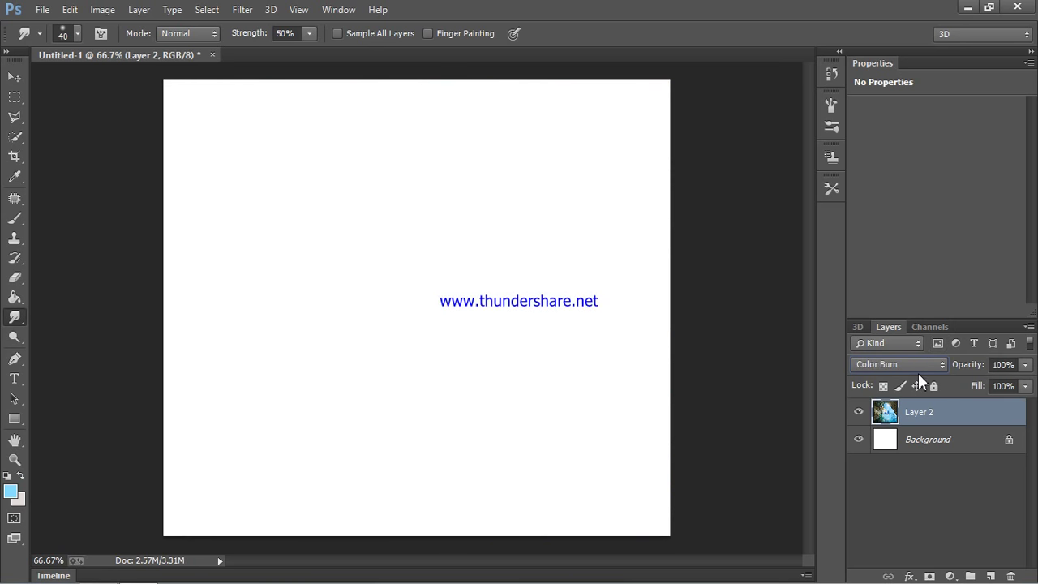
pyautogui.press('Down')
pyautogui.press('Down')
pyautogui.press('Down')
pyautogui.press('Down')
pyautogui.press('Down')
pyautogui.press('Down')
pyautogui.press('Down')
pyautogui.press('Down')
pyautogui.press('Down')
pyautogui.press('Down')
pyautogui.press('Down')
pyautogui.press('Up')
pyautogui.press('Down')
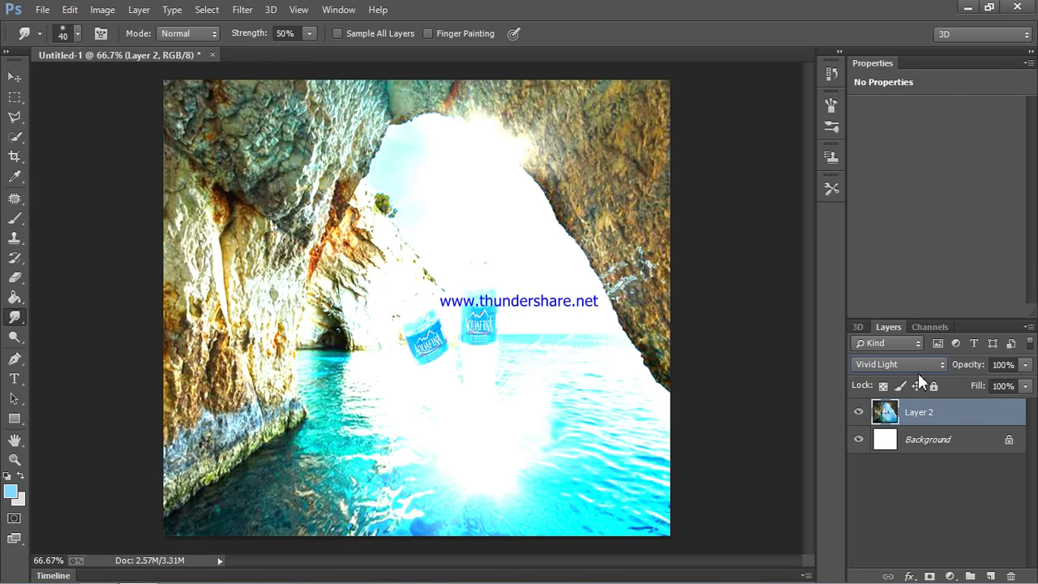
pyautogui.press('Up')
pyautogui.press('Down')
pyautogui.press('Down')
pyautogui.press('Down')
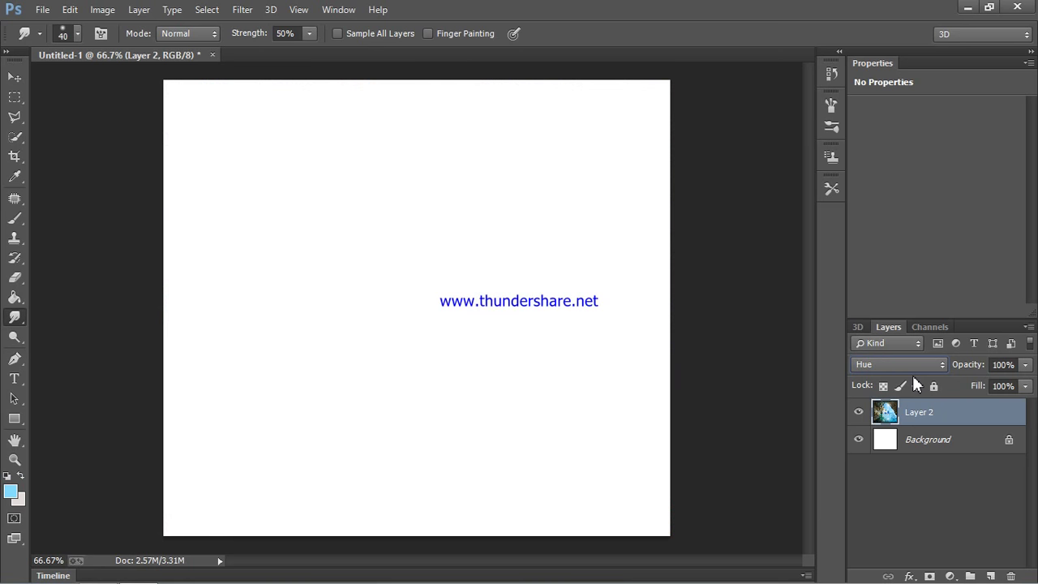
pyautogui.press('Down')
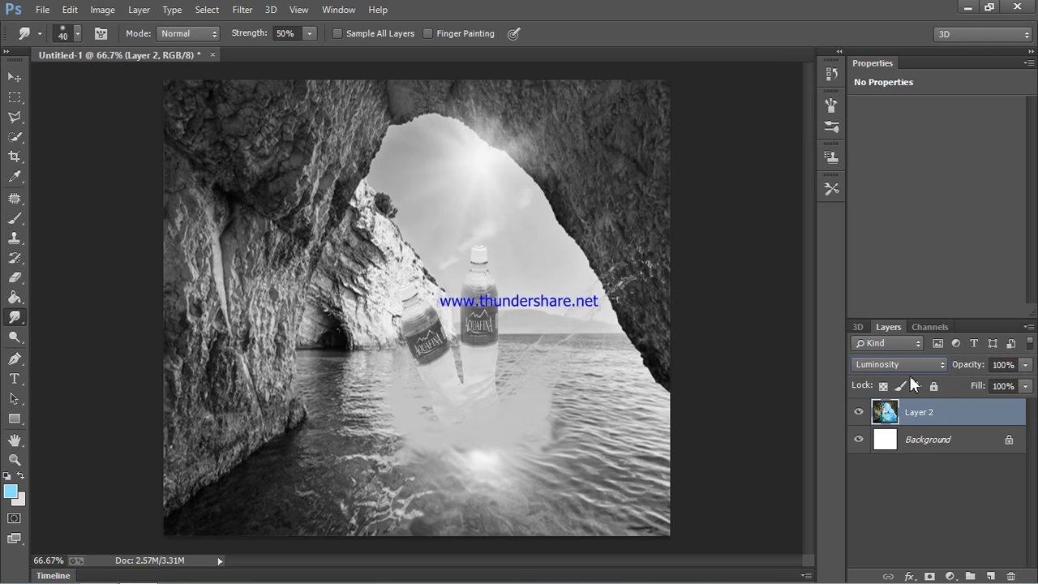
pyautogui.click(856, 365)
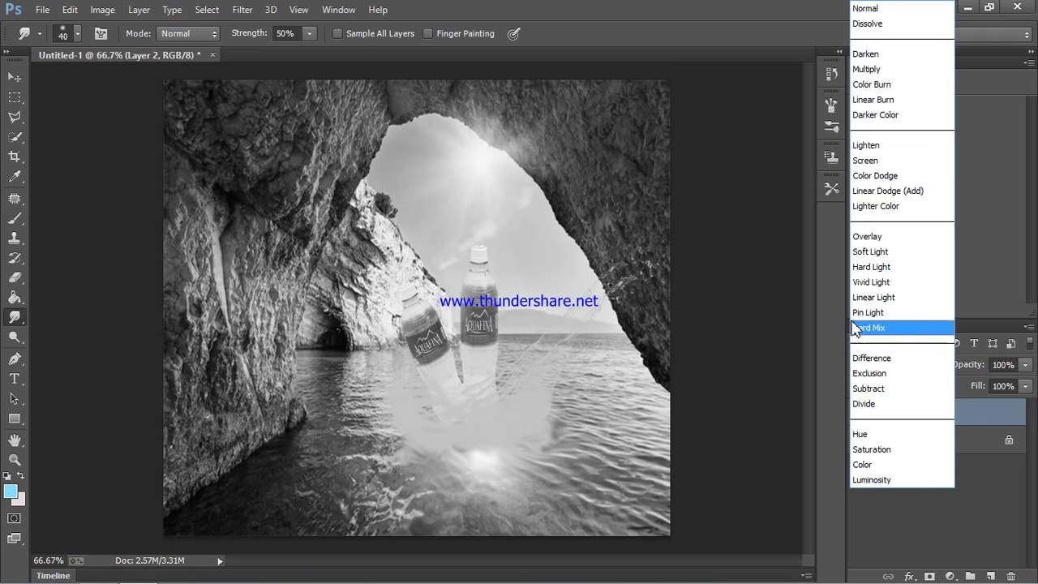
pyautogui.click(875, 9)
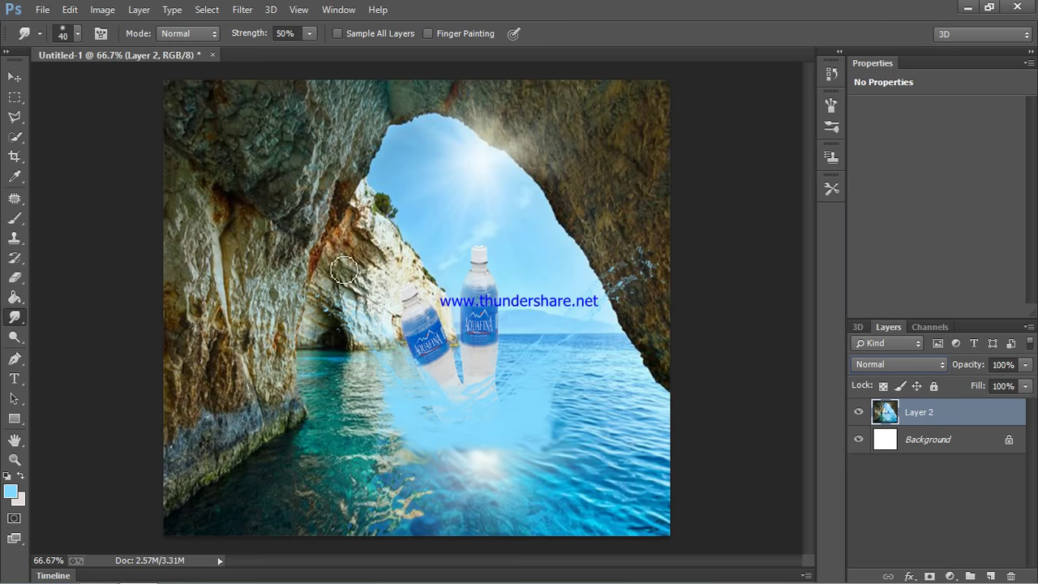
# Step: Save the cave-and-bottles image over Desktop Untitled-1.jpg as a Maximum-quality 12 JPEG
pyautogui.click(40, 9)
pyautogui.click(89, 219)
pyautogui.click(308, 397)
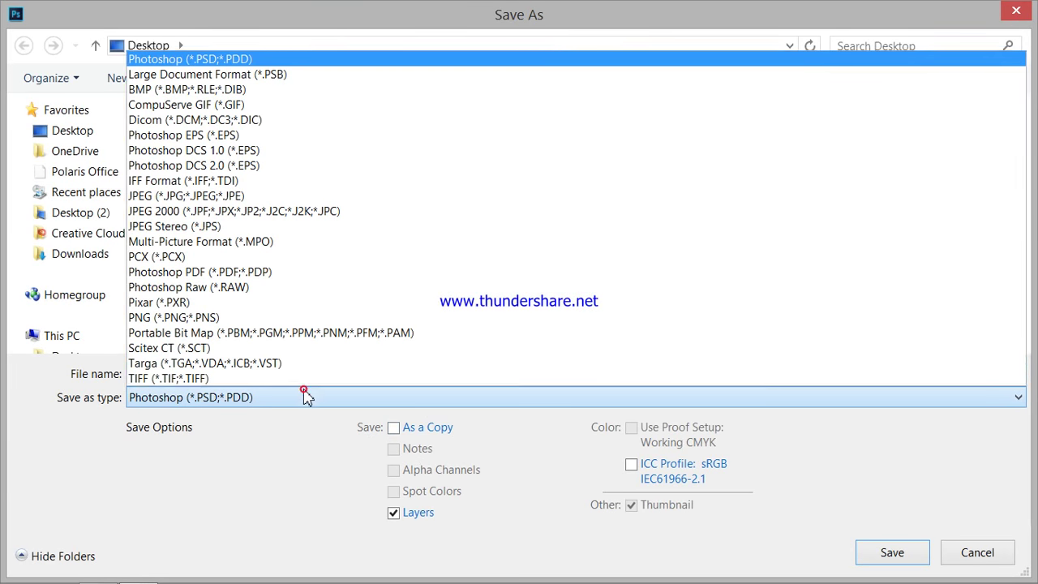
pyautogui.click(233, 200)
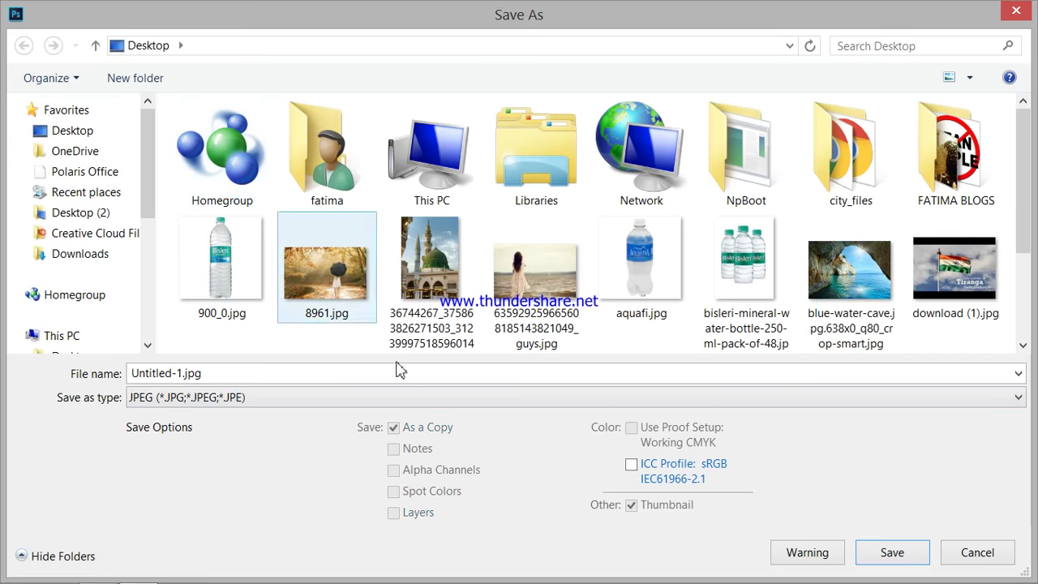
pyautogui.click(910, 556)
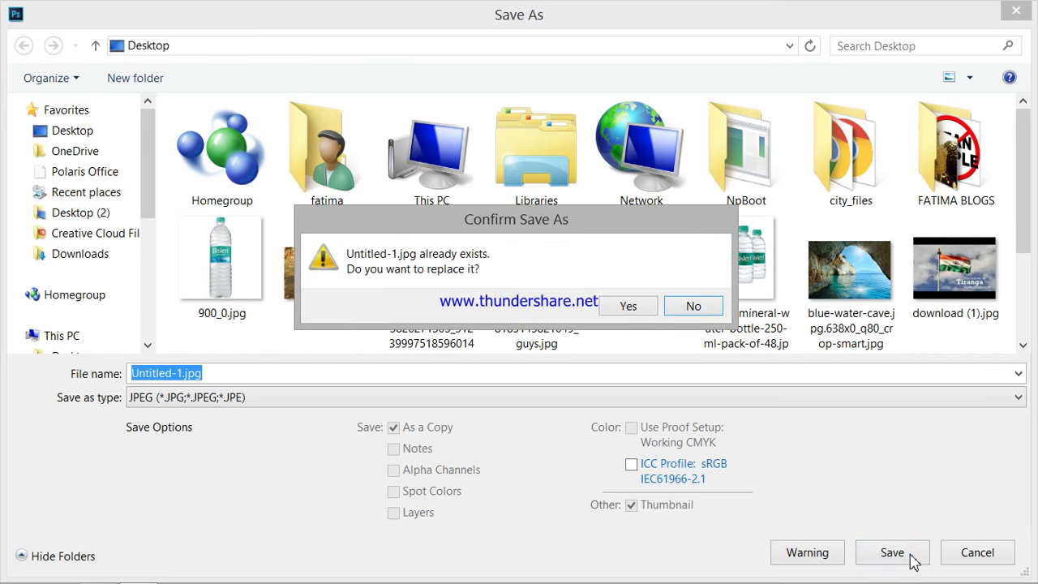
pyautogui.click(629, 307)
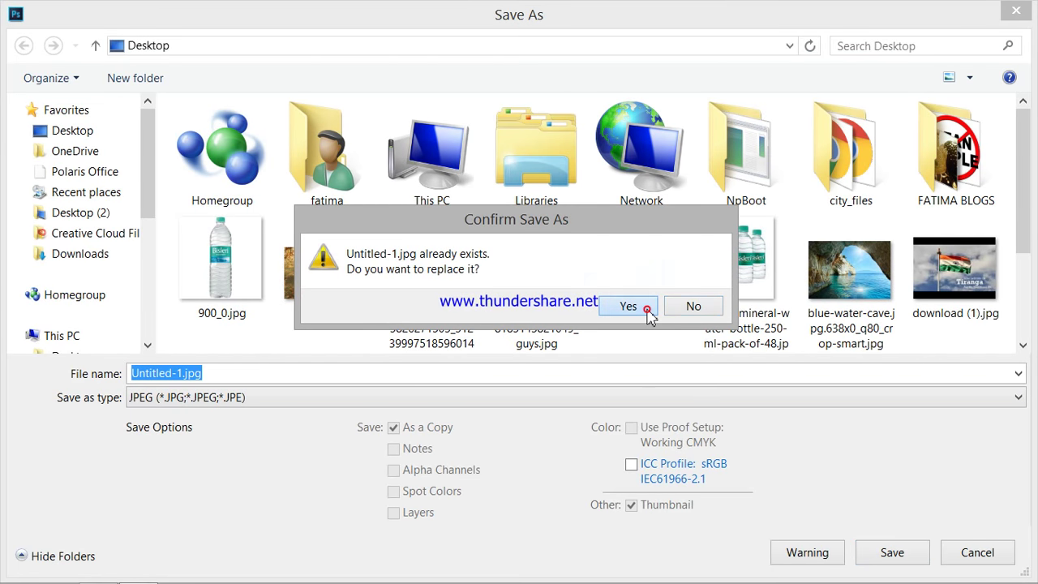
pyautogui.click(609, 136)
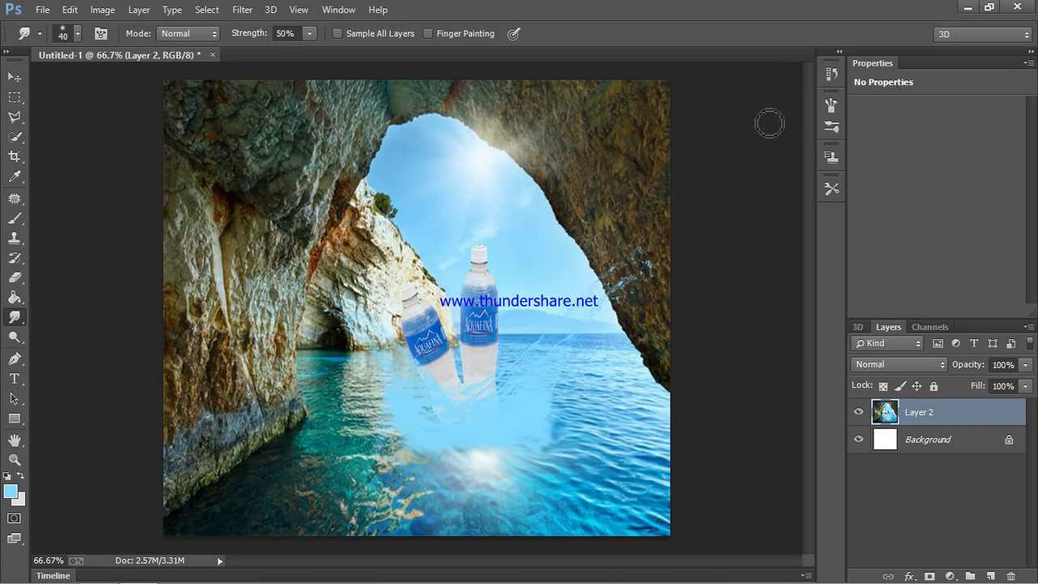
pyautogui.click(846, 572)
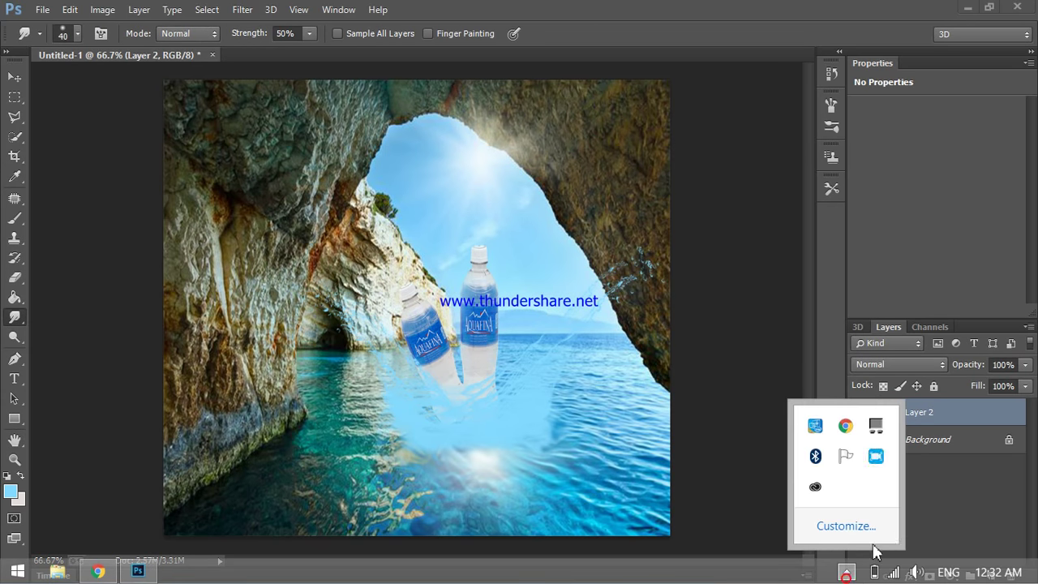